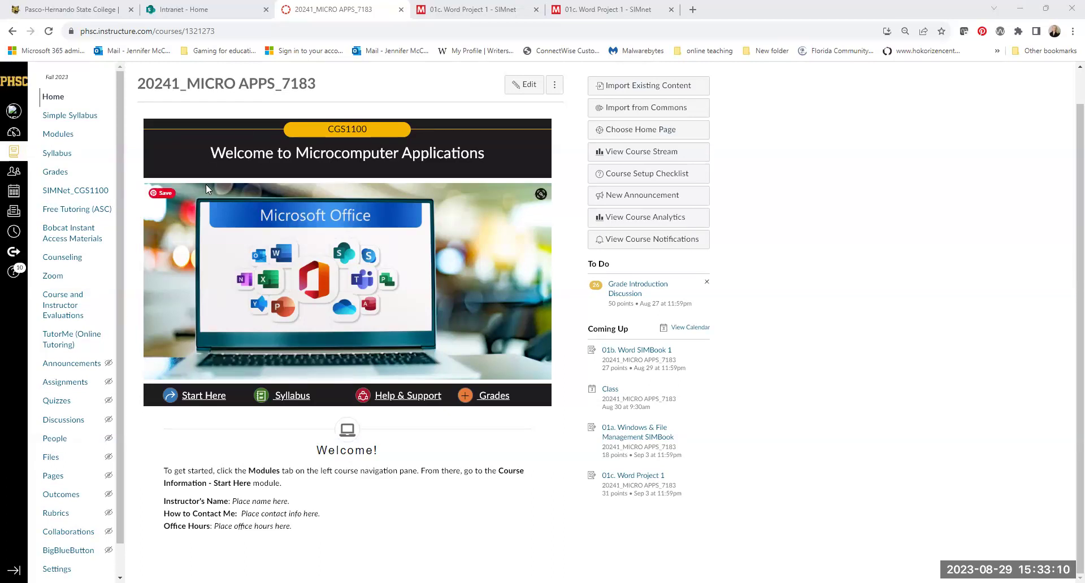
Open the 01c. Word Project 1 assignment from the course modules and bring up its SIMnet project page
{"action": "left_click", "coordinate": [58, 135]}
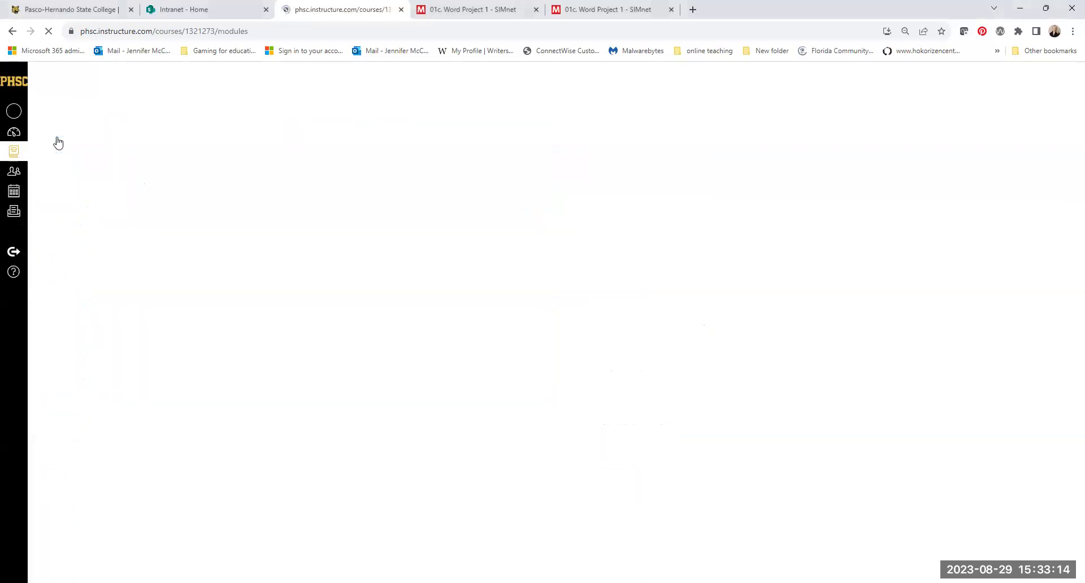
{"action": "scroll", "coordinate": [231, 370], "scroll_direction": "down", "scroll_amount": 15}
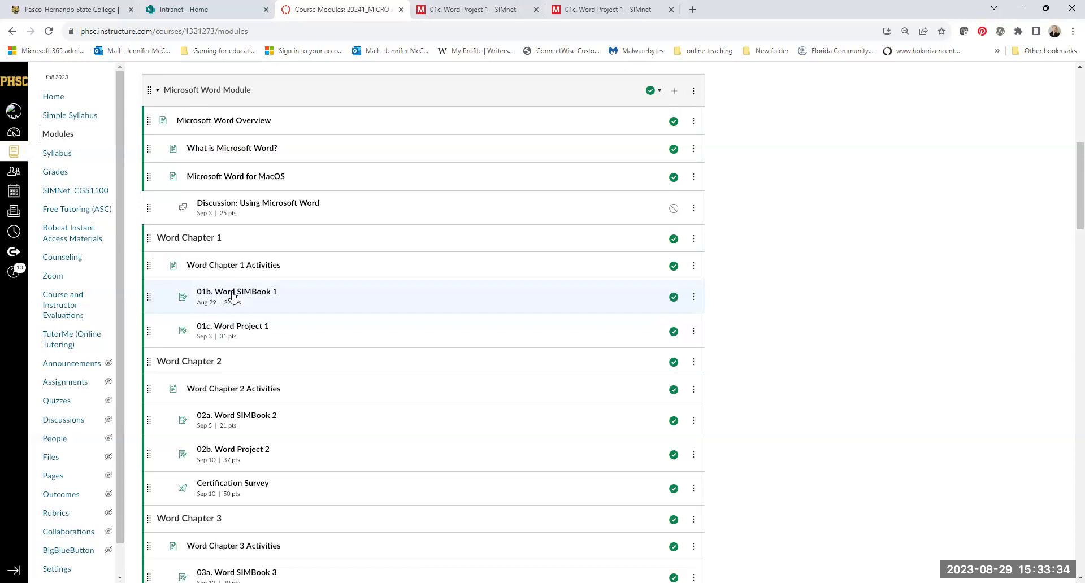
{"action": "left_click", "coordinate": [241, 329]}
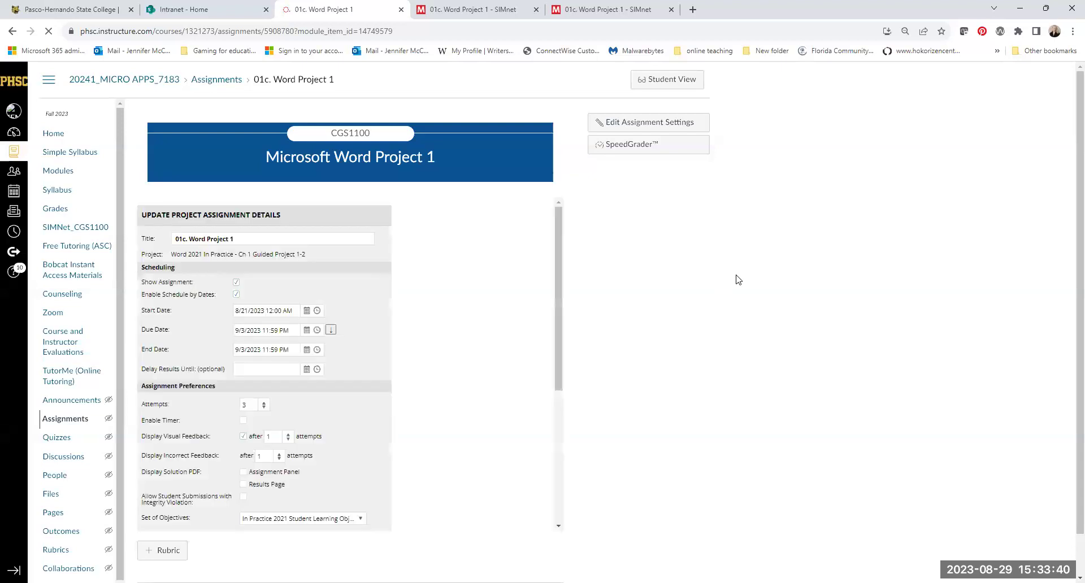
{"action": "left_click", "coordinate": [420, 211]}
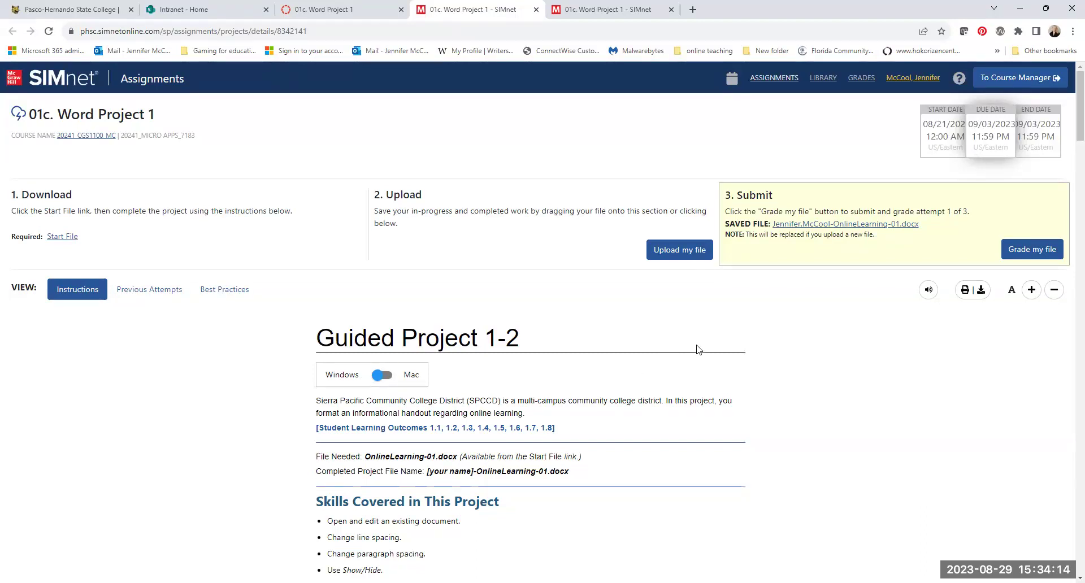
Examine the Guided Project 1-2 instructions, from the skills covered to the steps for completing the project
{"action": "scroll", "coordinate": [807, 329], "scroll_direction": "down", "scroll_amount": 3}
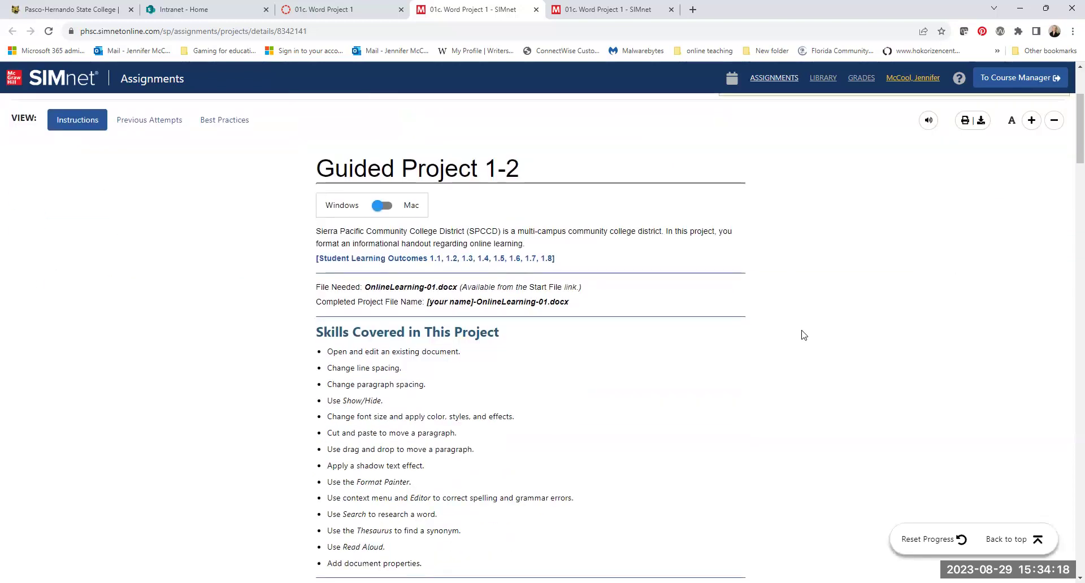
{"action": "scroll", "coordinate": [242, 304], "scroll_direction": "down", "scroll_amount": 6}
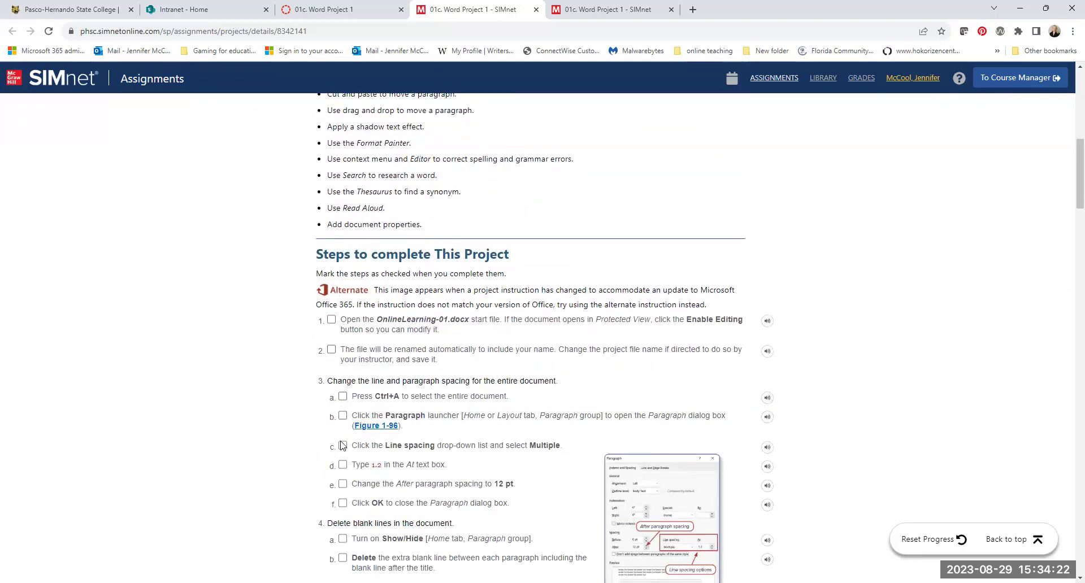
{"action": "scroll", "coordinate": [343, 447], "scroll_direction": "down", "scroll_amount": 2}
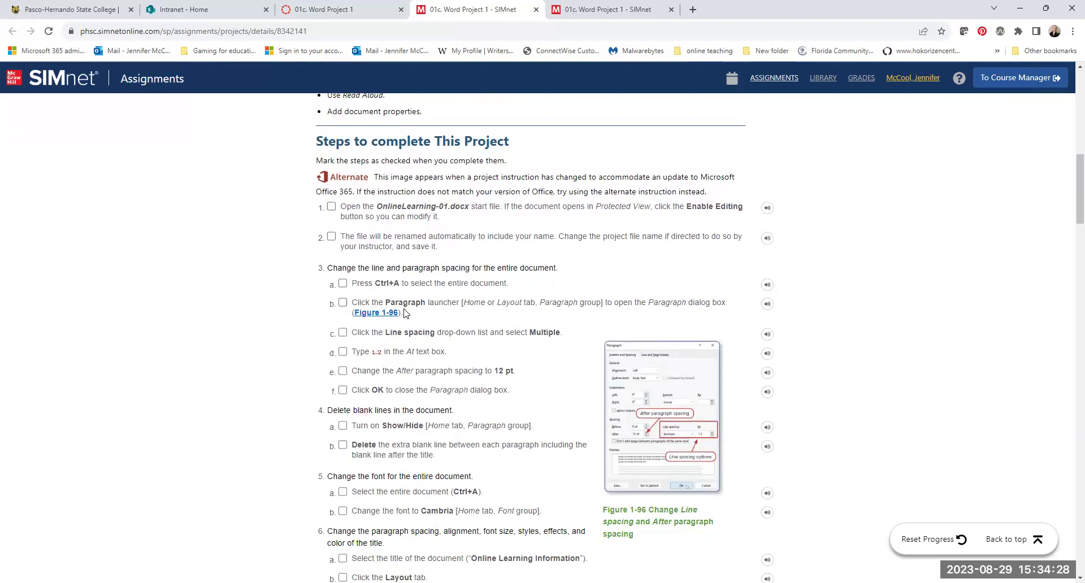
{"action": "scroll", "coordinate": [399, 323], "scroll_direction": "up", "scroll_amount": 7}
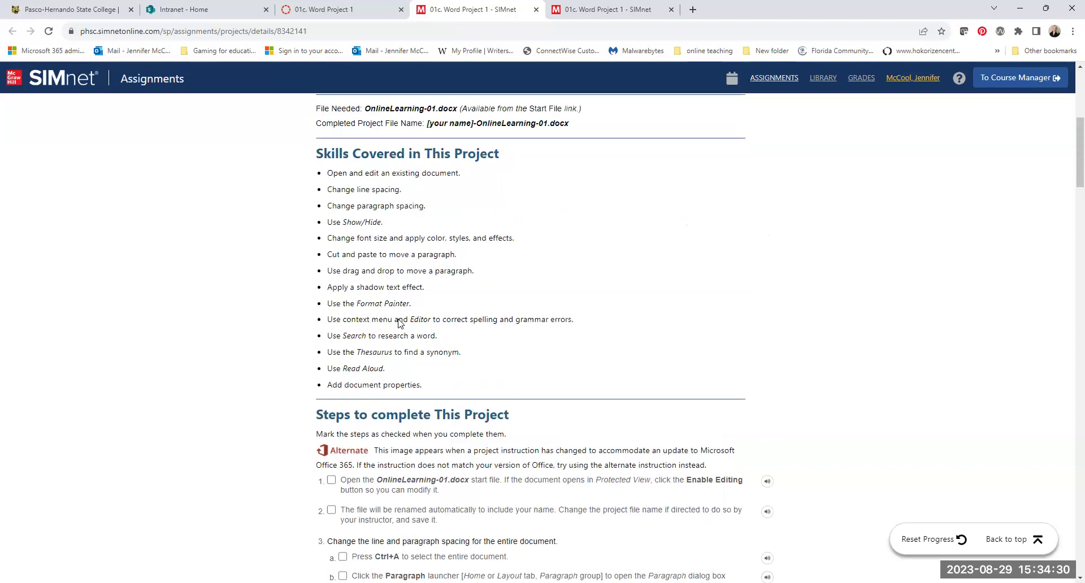
{"action": "scroll", "coordinate": [399, 320], "scroll_direction": "up", "scroll_amount": 4}
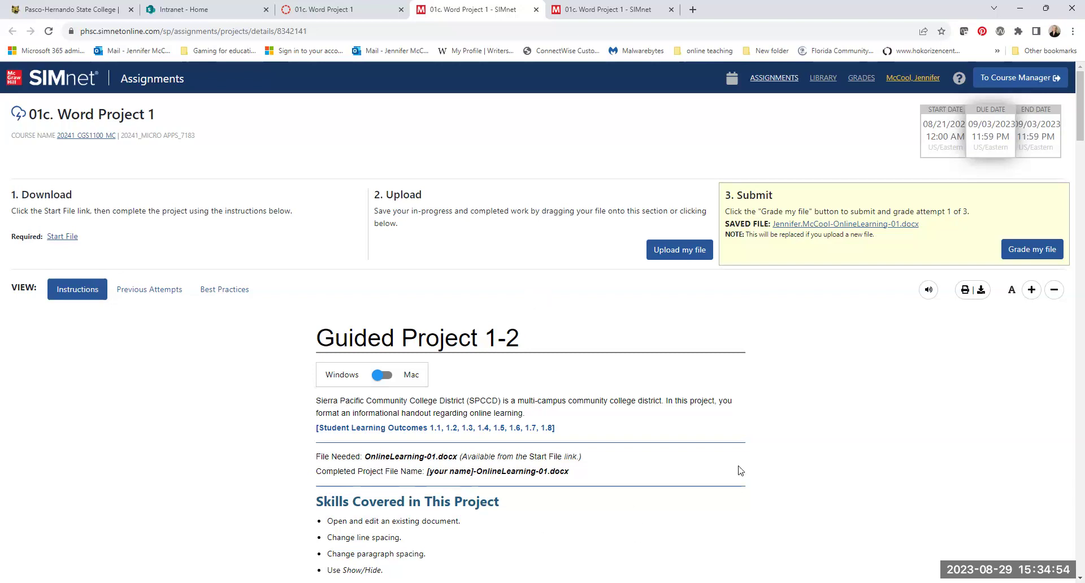
{"action": "scroll", "coordinate": [805, 447], "scroll_direction": "down", "scroll_amount": 10}
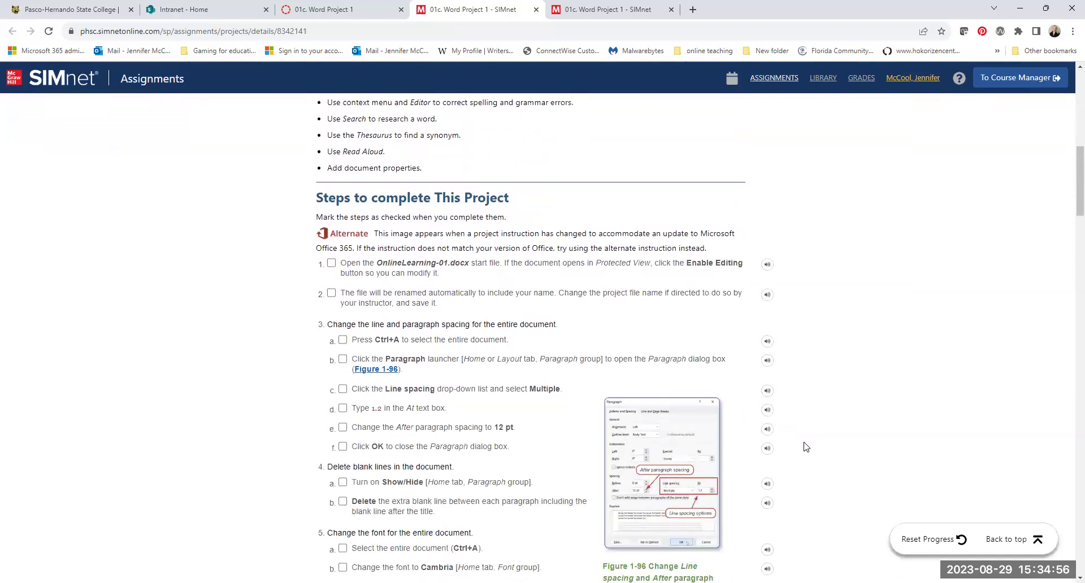
{"action": "scroll", "coordinate": [802, 441], "scroll_direction": "down", "scroll_amount": 1}
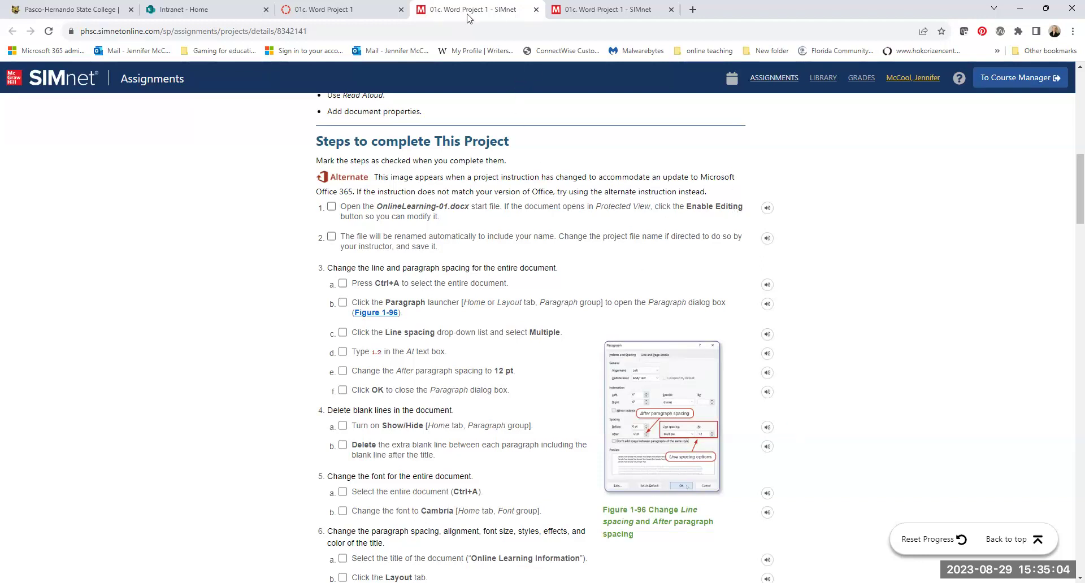
{"action": "left_click", "coordinate": [585, 14]}
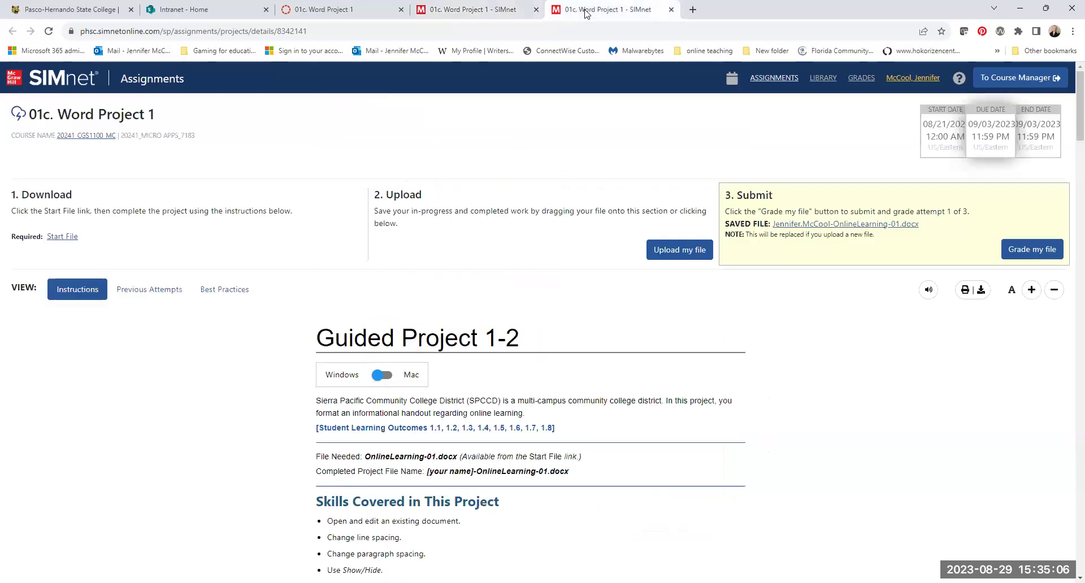
{"action": "left_click", "coordinate": [498, 10]}
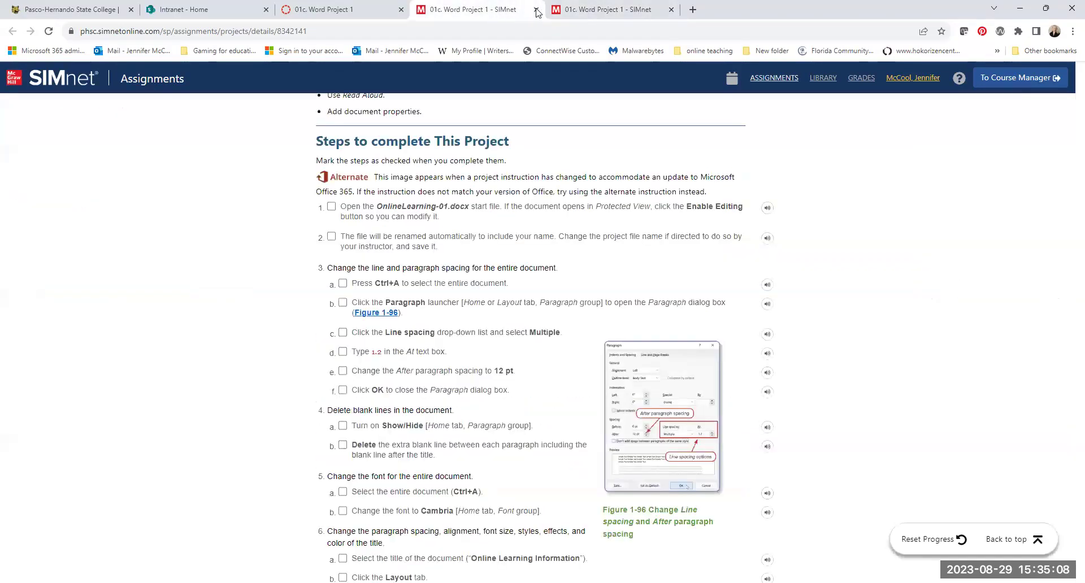
{"action": "left_click", "coordinate": [607, 10]}
{"action": "left_click", "coordinate": [478, 11]}
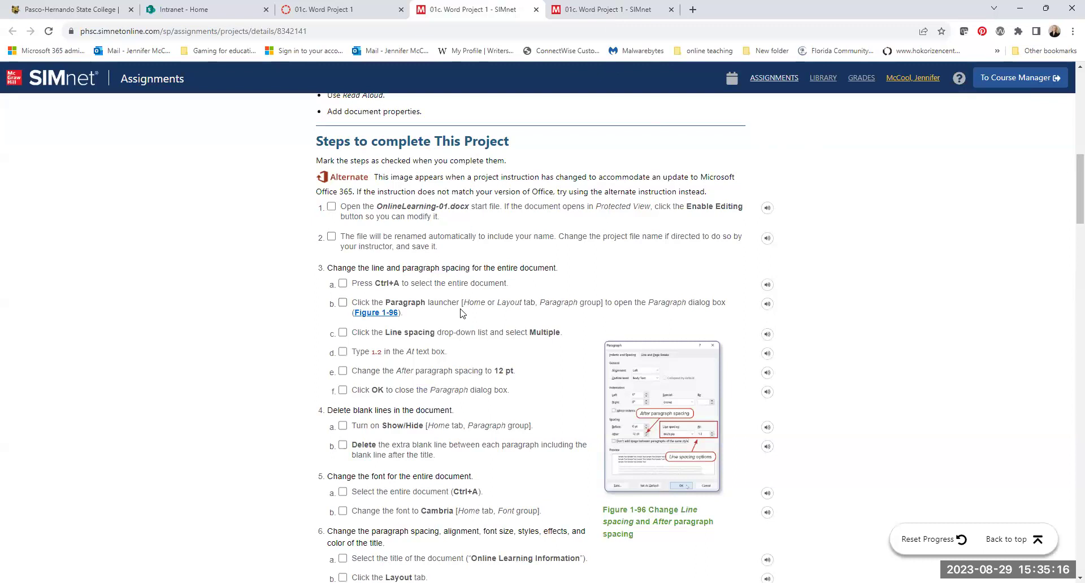
Enlarge the text of the project instructions and preview their printout without printing
{"action": "scroll", "coordinate": [460, 315], "scroll_direction": "up", "scroll_amount": 8}
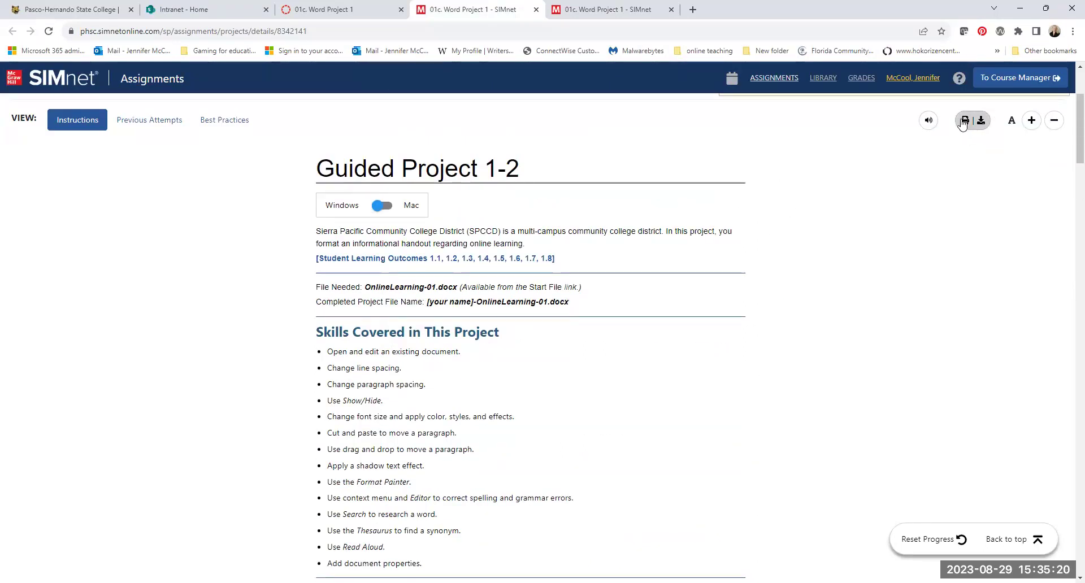
{"action": "left_click", "coordinate": [1031, 120]}
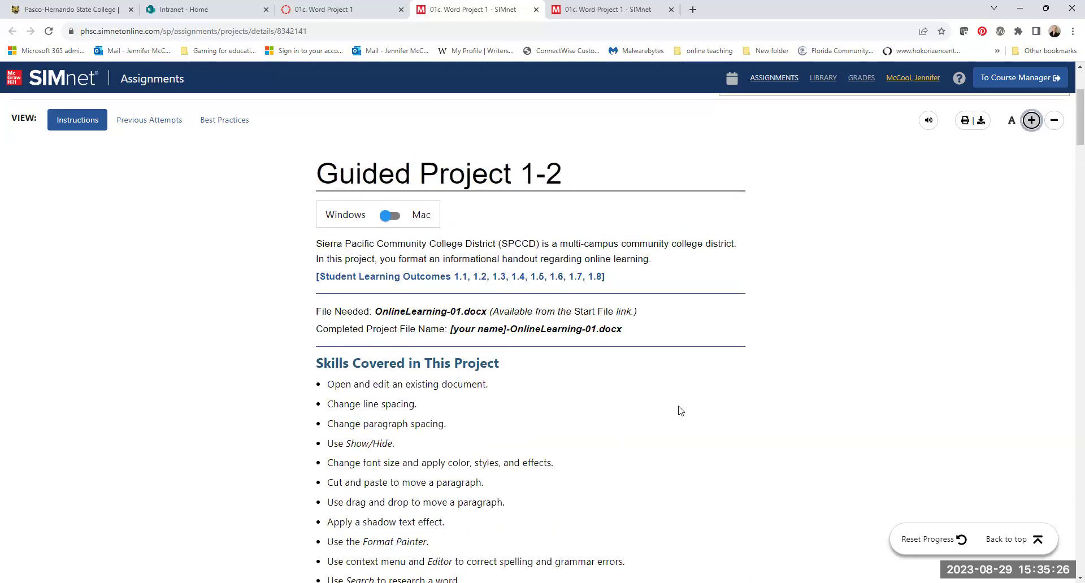
{"action": "left_click", "coordinate": [965, 121]}
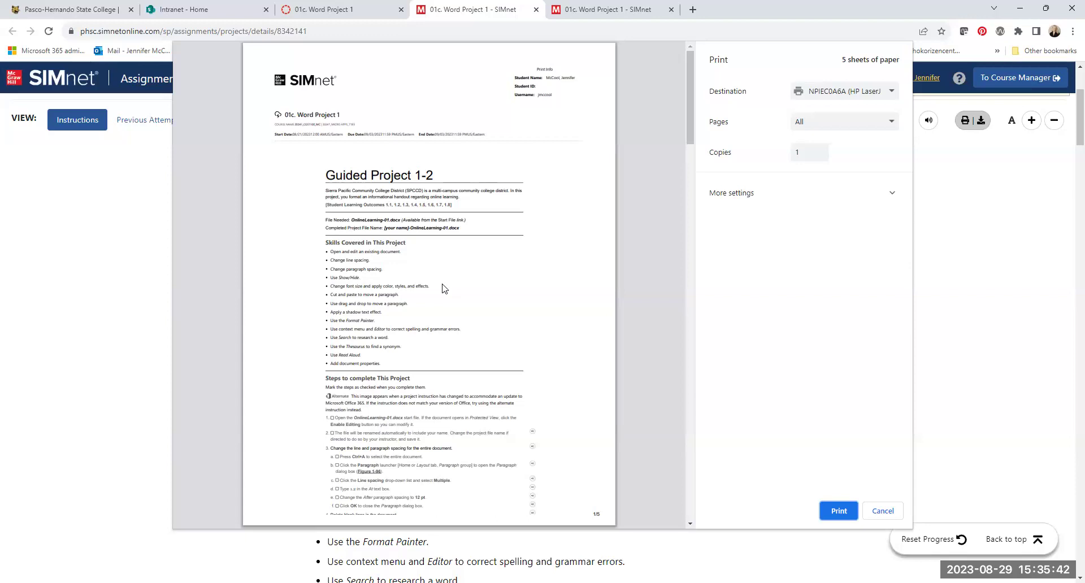
{"action": "scroll", "coordinate": [449, 401], "scroll_direction": "down", "scroll_amount": 3}
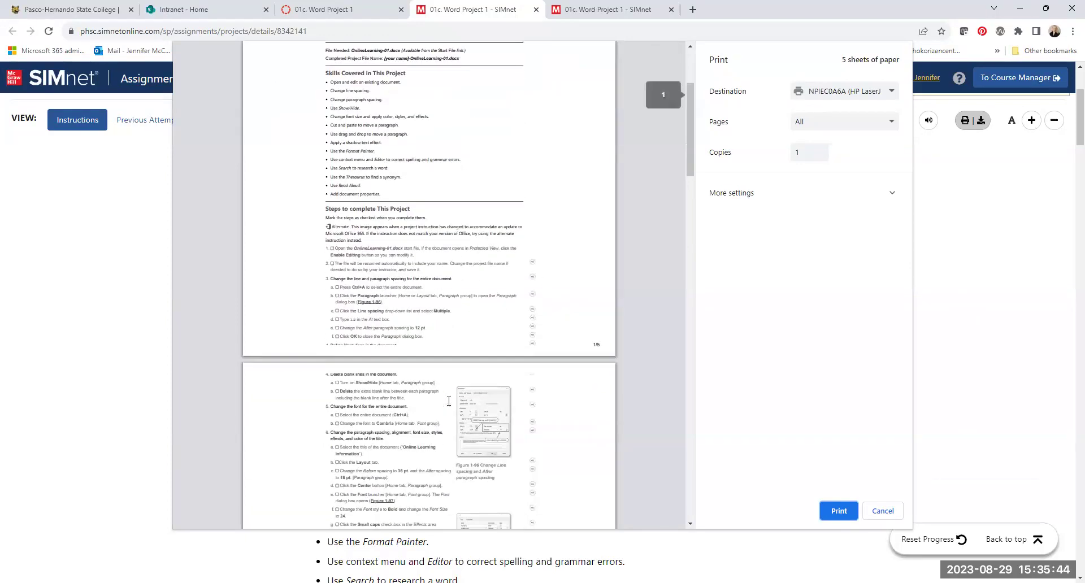
{"action": "left_click", "coordinate": [873, 511]}
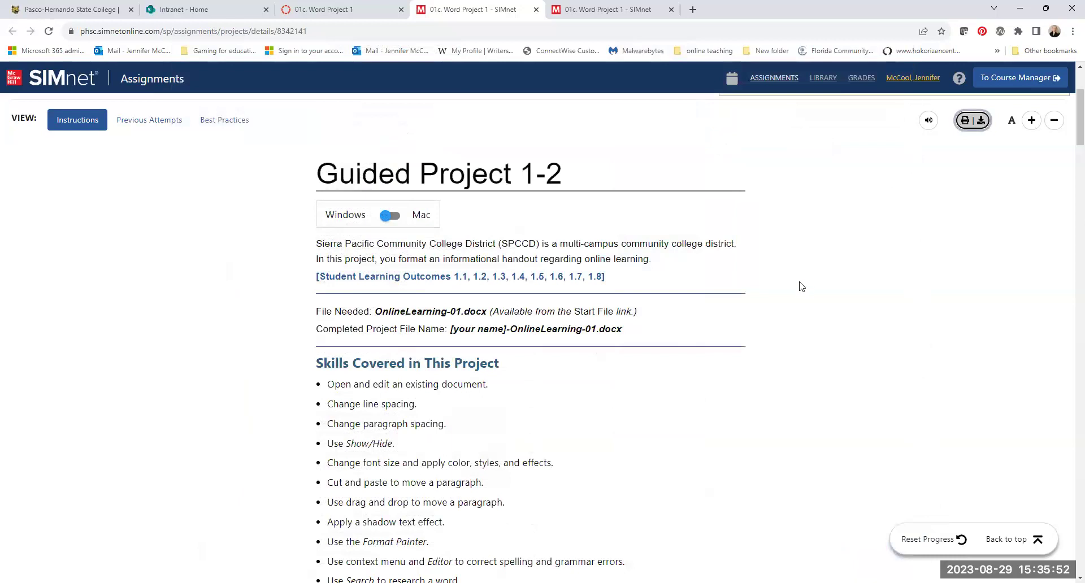
Download the project's start file and open it in Word in a maximized window with editing enabled
{"action": "scroll", "coordinate": [771, 333], "scroll_direction": "up", "scroll_amount": 3}
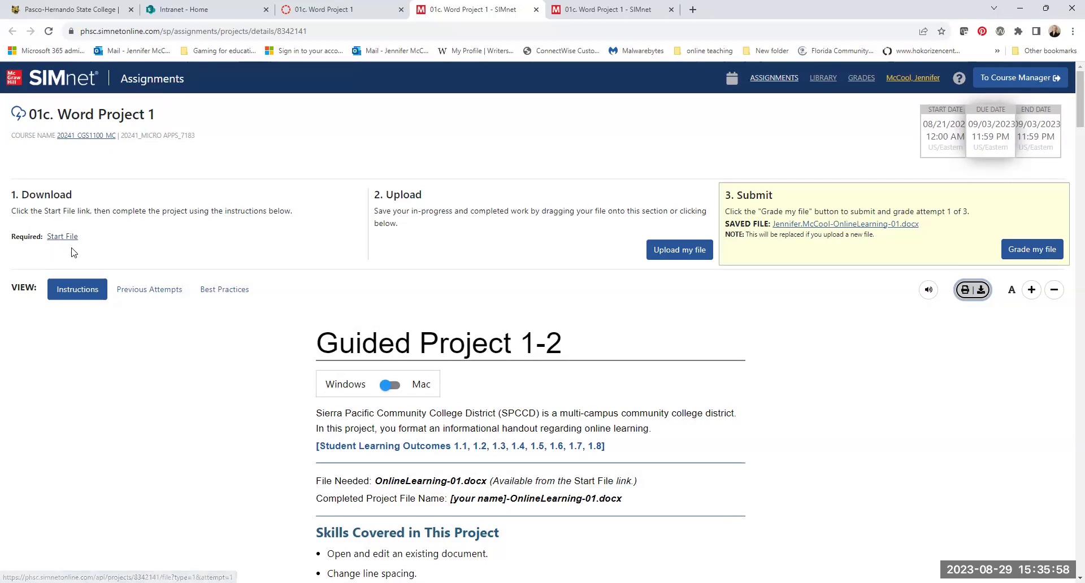
{"action": "left_click", "coordinate": [61, 237]}
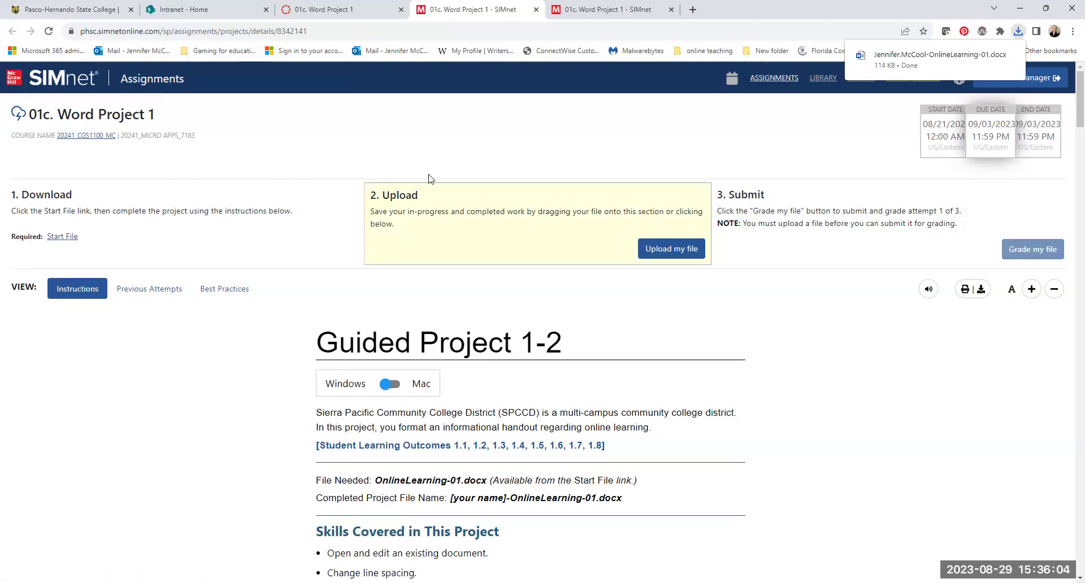
{"action": "left_click", "coordinate": [1015, 34]}
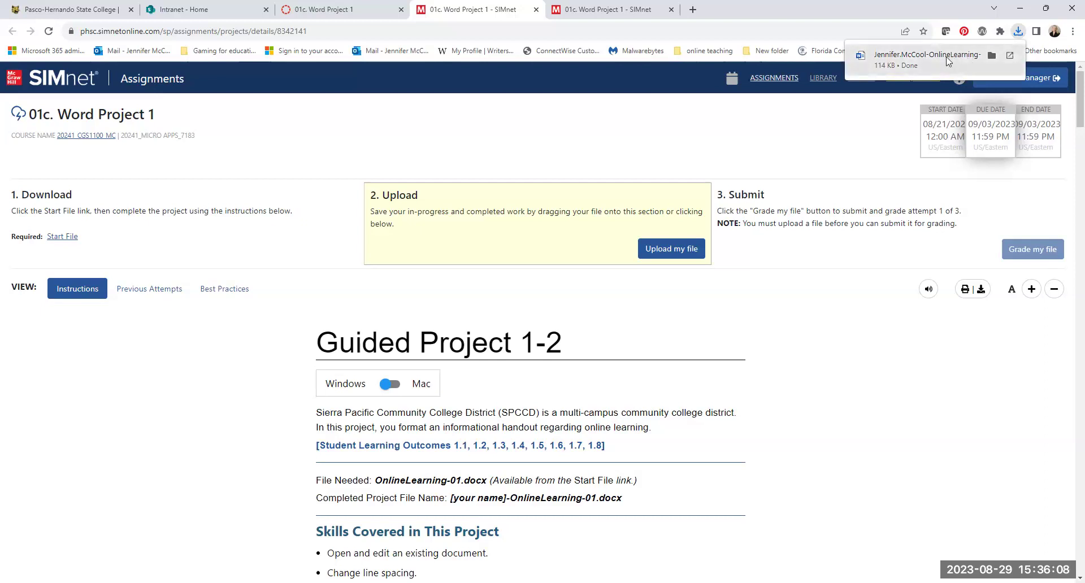
{"action": "left_click", "coordinate": [911, 60]}
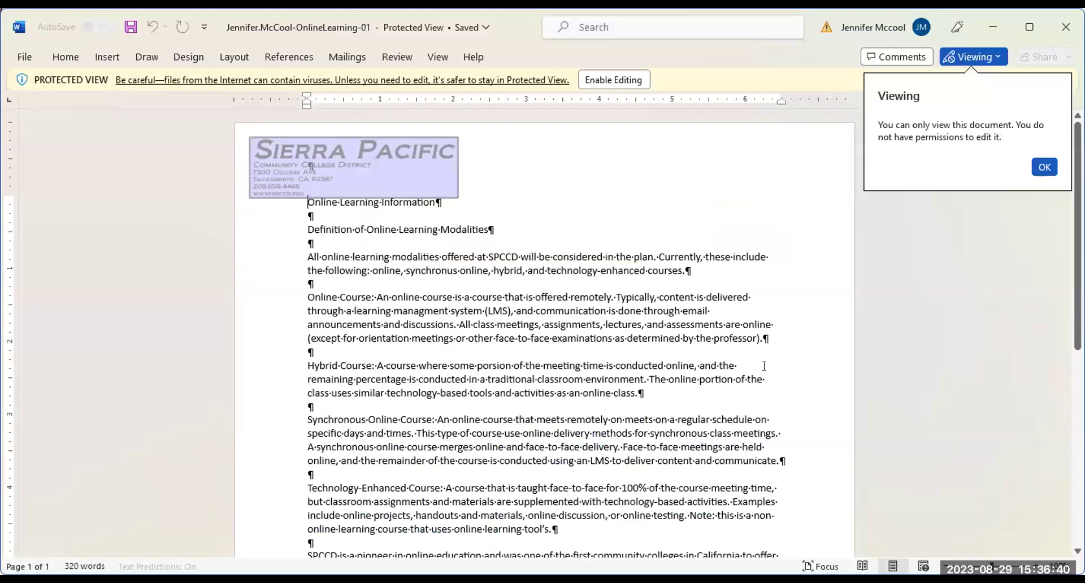
{"action": "left_click", "coordinate": [1027, 26]}
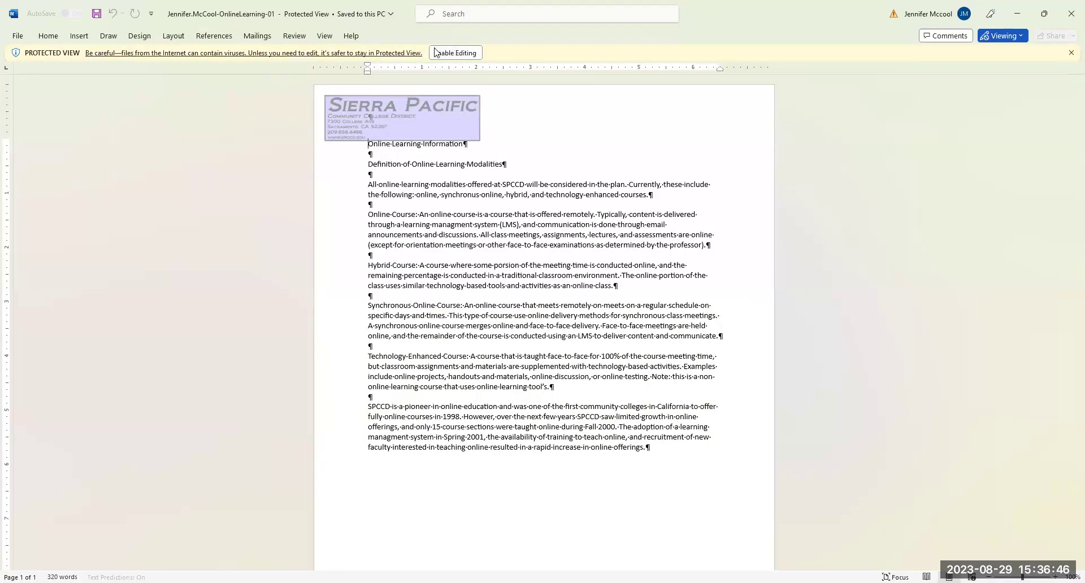
{"action": "left_click", "coordinate": [462, 53]}
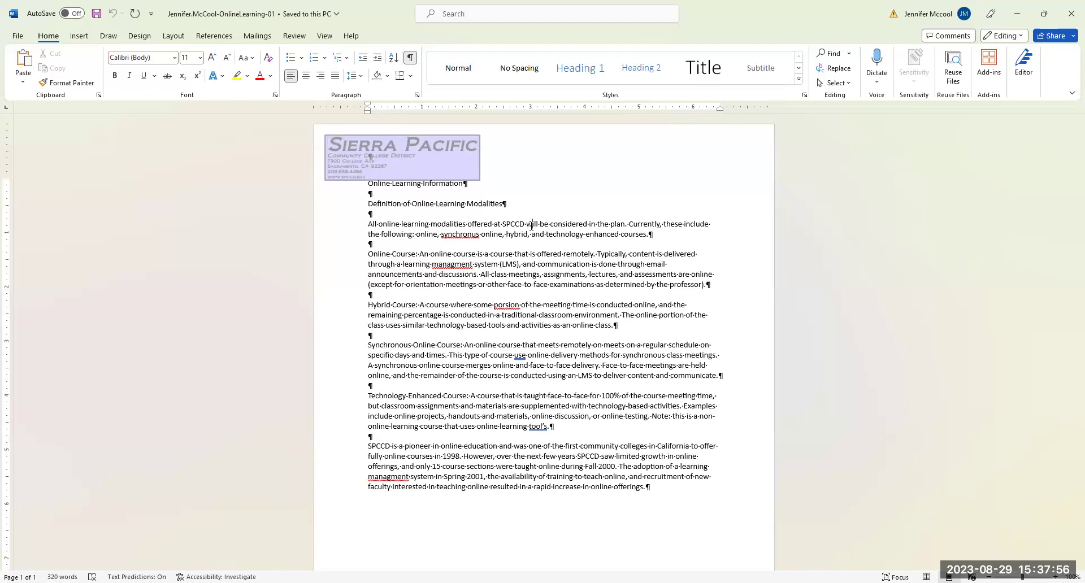
Set the entire document's line spacing to Multiple at 1.2 and its After paragraph spacing to 12 pt
{"action": "key", "text": "ctrl+a"}
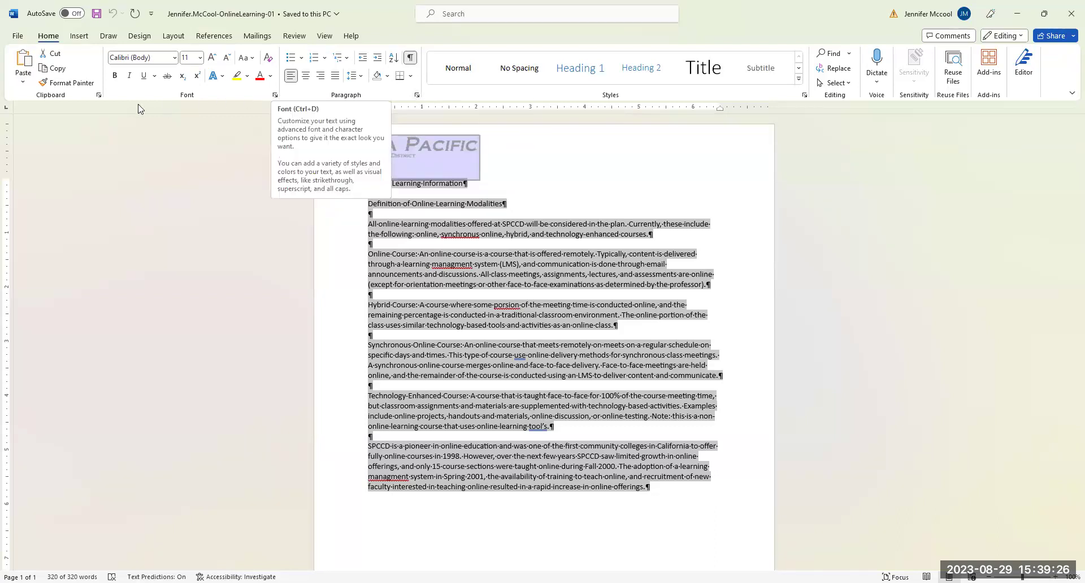
{"action": "left_click", "coordinate": [417, 95]}
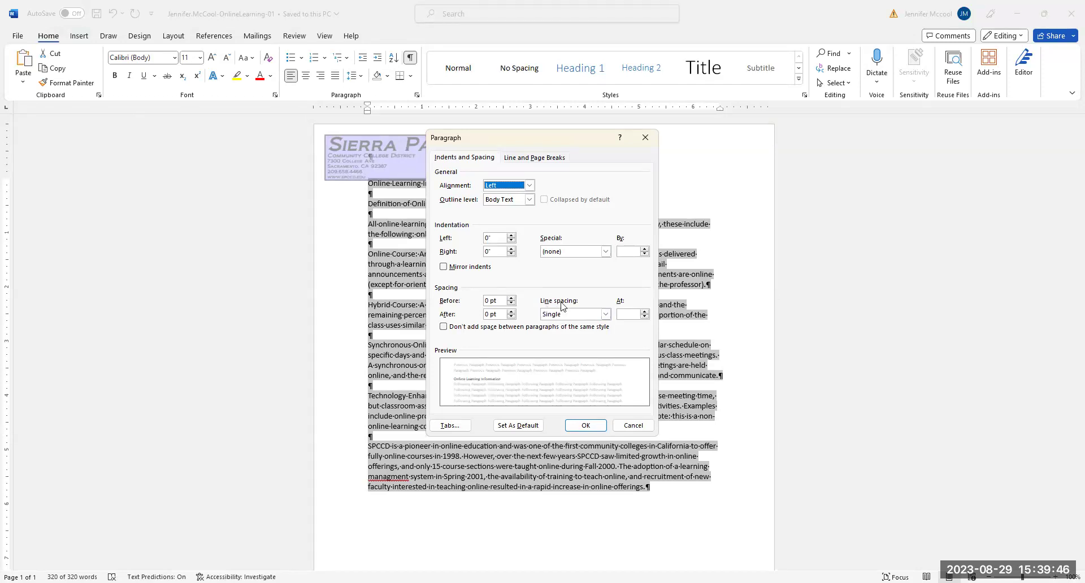
{"action": "left_click", "coordinate": [604, 316]}
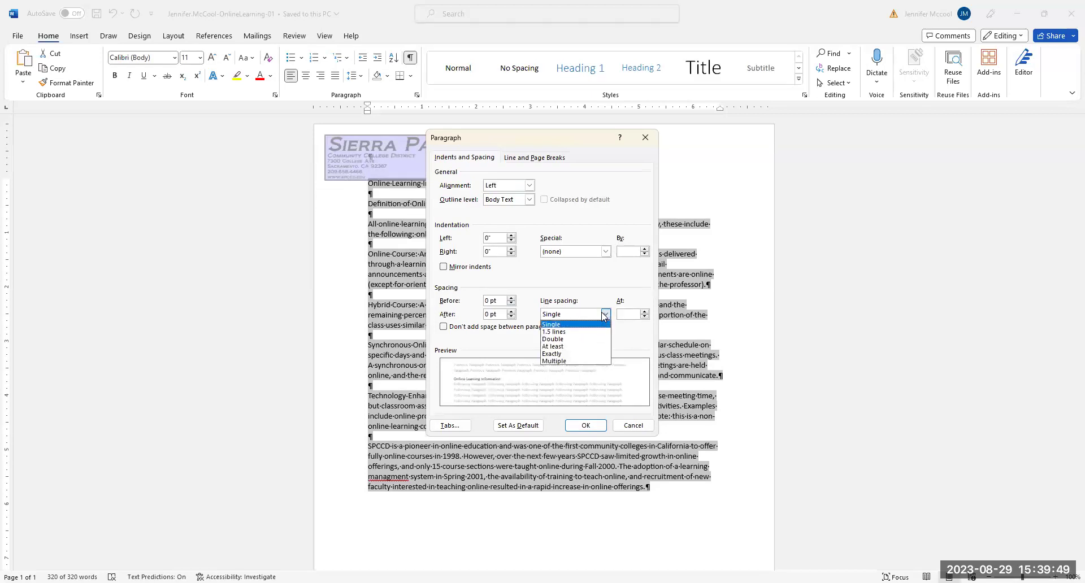
{"action": "left_click", "coordinate": [576, 361]}
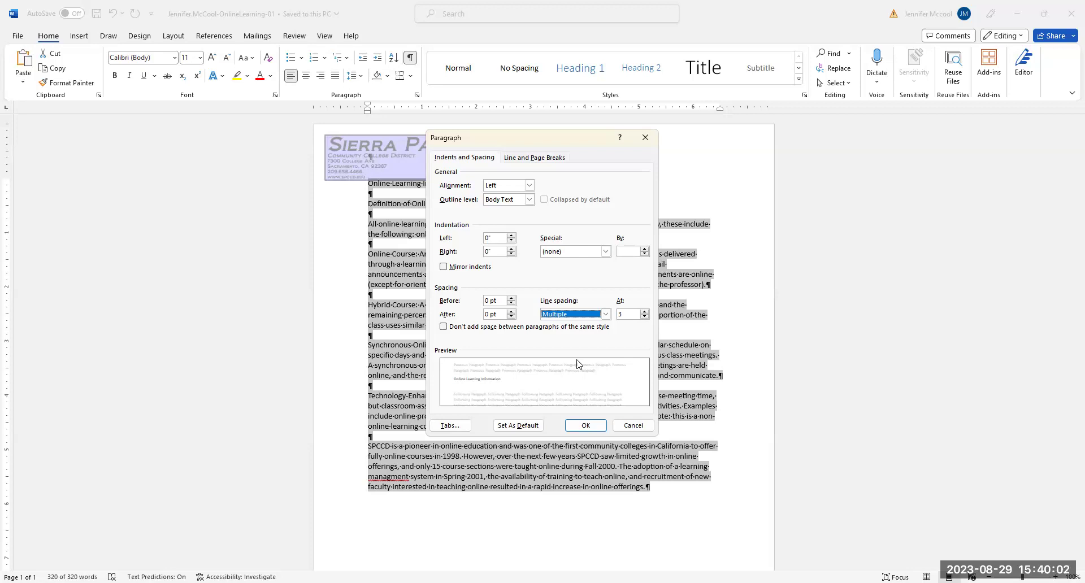
{"action": "double_click", "coordinate": [626, 314]}
{"action": "type", "text": "1.2"}
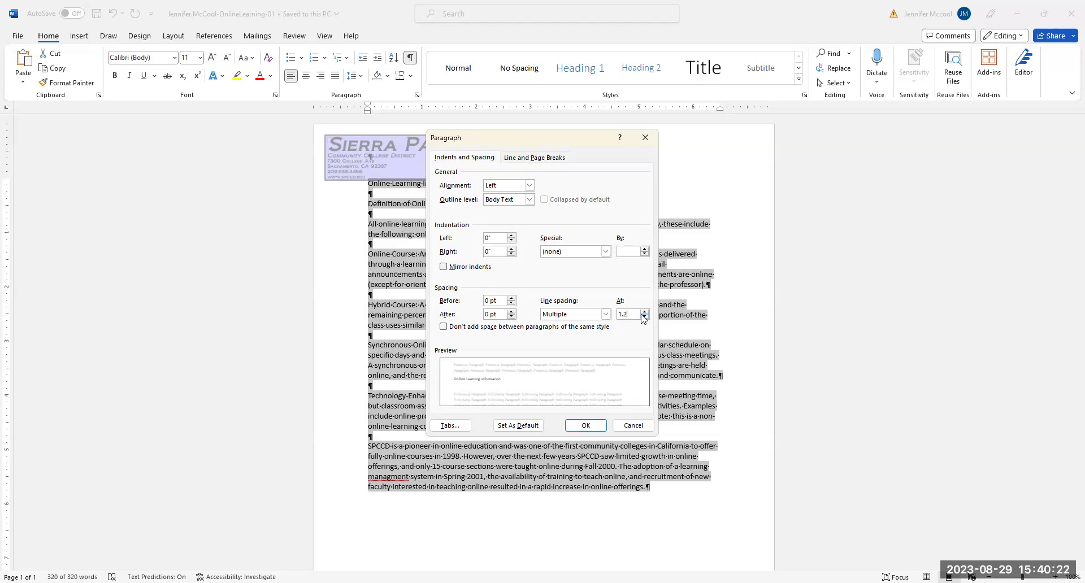
{"action": "left_click", "coordinate": [510, 311]}
{"action": "left_click", "coordinate": [510, 311]}
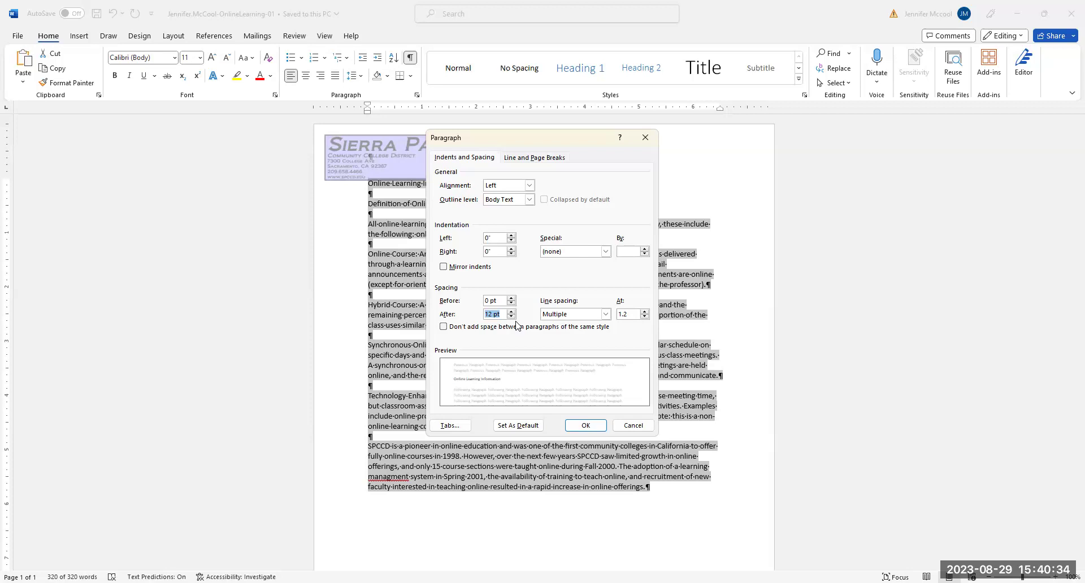
{"action": "left_click", "coordinate": [581, 426]}
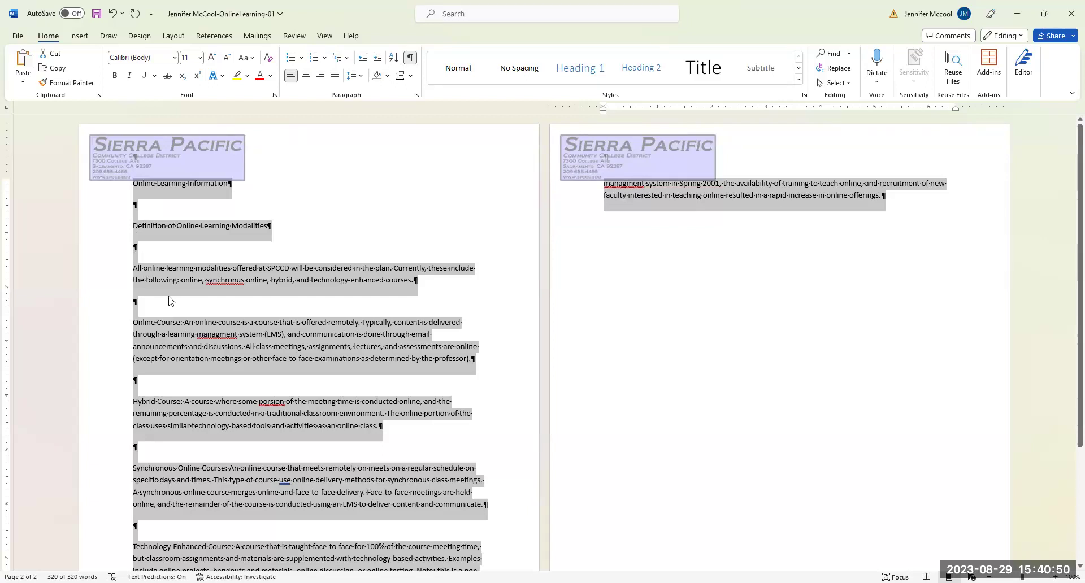
Delete all blank paragraphs between the title, the heading and the body paragraphs of the document
{"action": "left_click", "coordinate": [411, 59]}
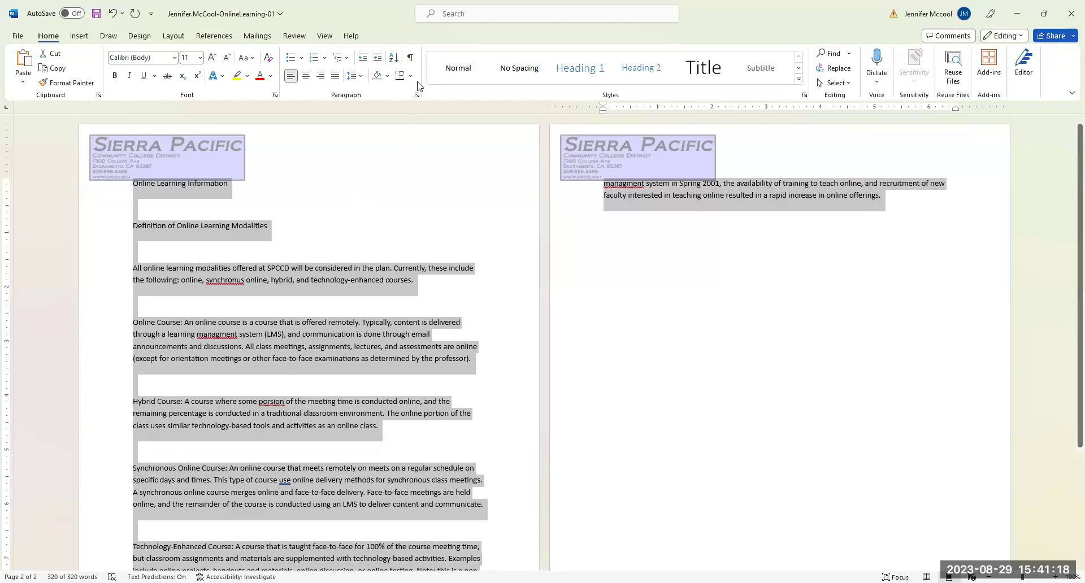
{"action": "left_click", "coordinate": [411, 58]}
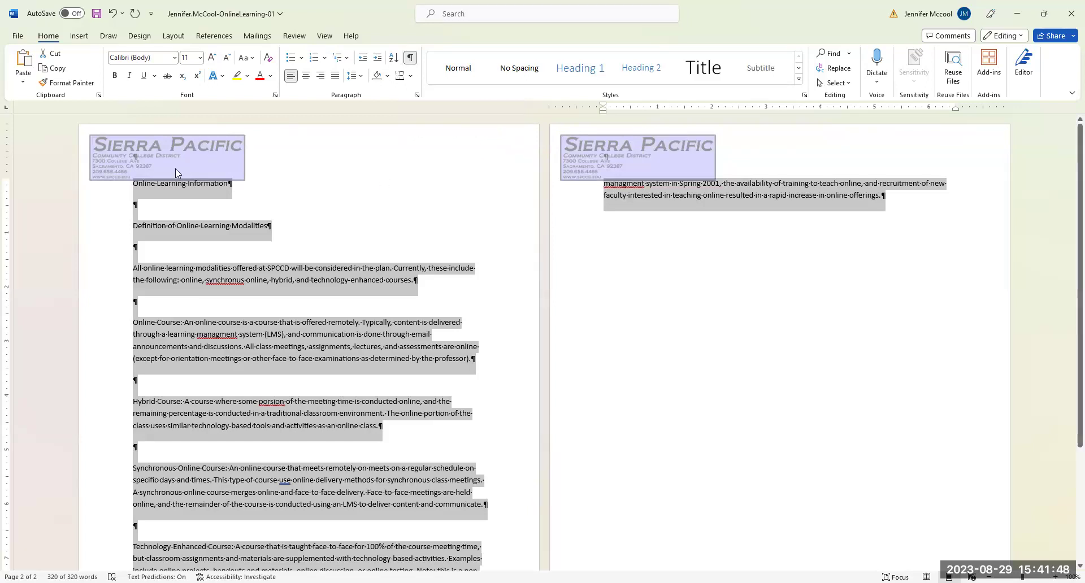
{"action": "left_click", "coordinate": [137, 205]}
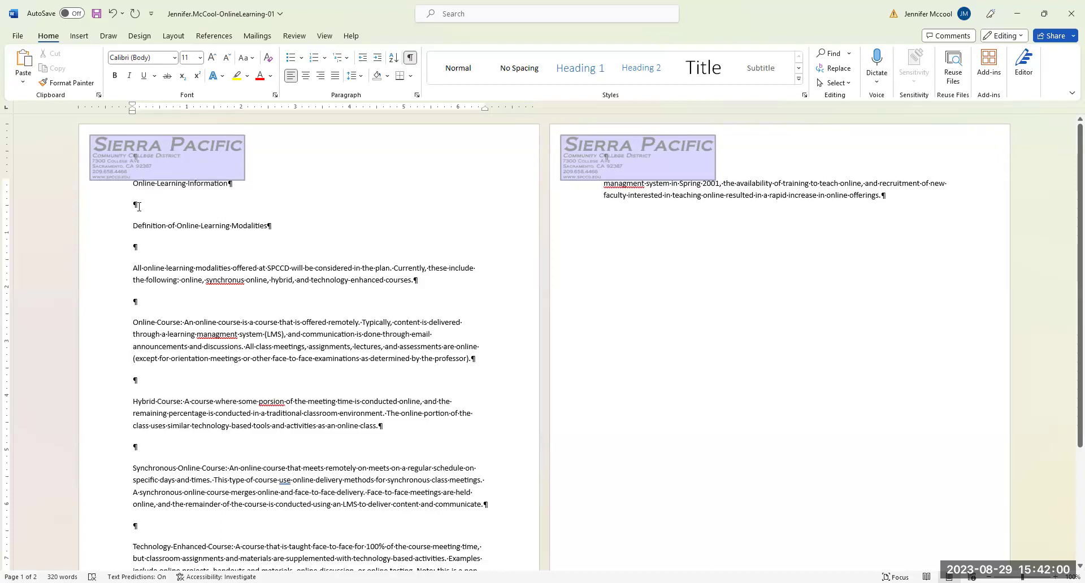
{"action": "key", "text": "BackSpace"}
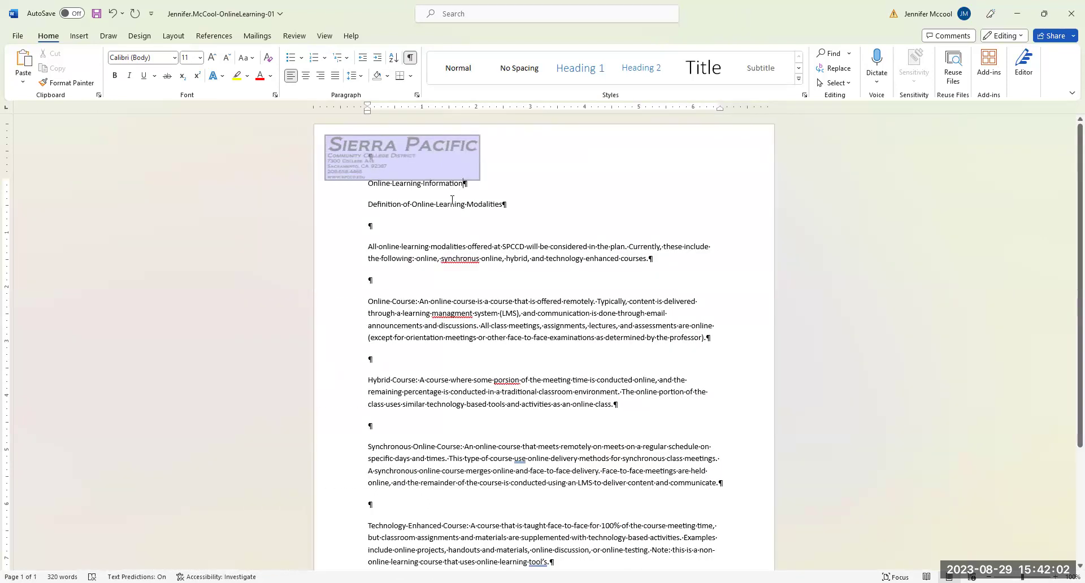
{"action": "left_click", "coordinate": [373, 225]}
{"action": "key", "text": "BackSpace"}
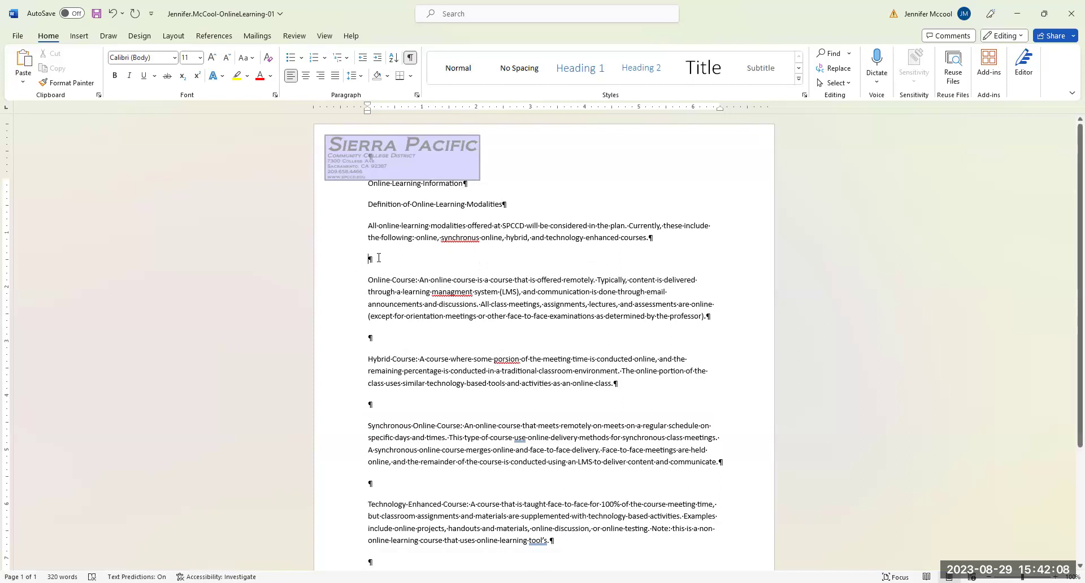
{"action": "key", "text": "BackSpace"}
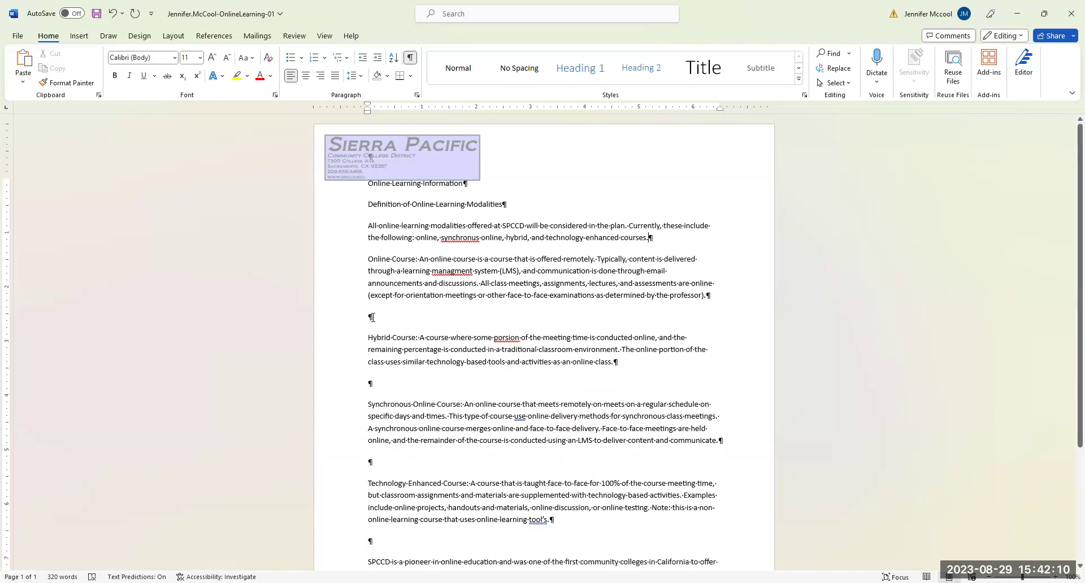
{"action": "left_click", "coordinate": [371, 318]}
{"action": "key", "text": "BackSpace"}
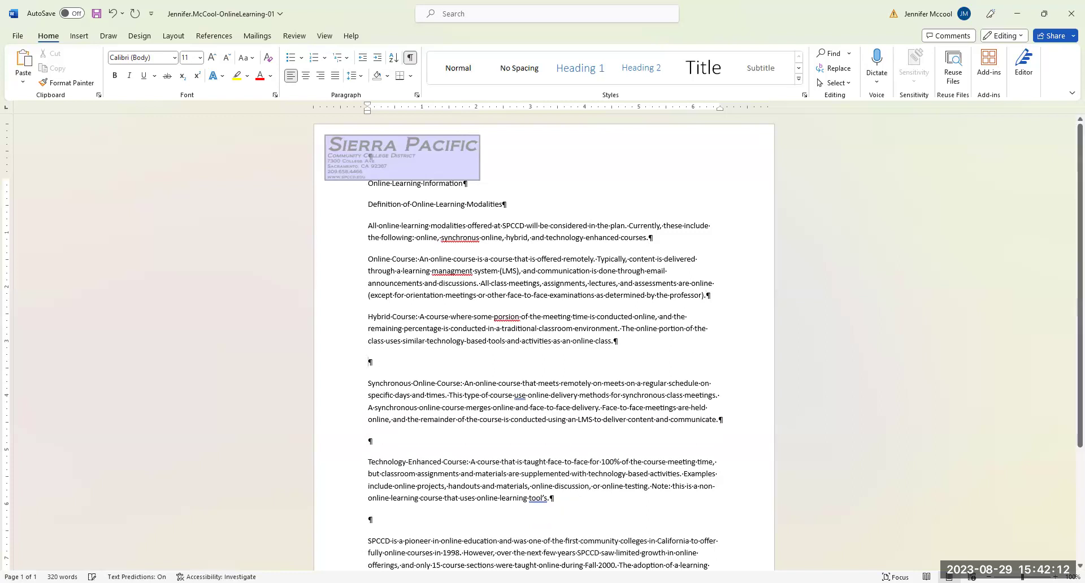
{"action": "left_click", "coordinate": [371, 361]}
{"action": "key", "text": "BackSpace"}
{"action": "left_click", "coordinate": [376, 422]}
{"action": "key", "text": "BackSpace"}
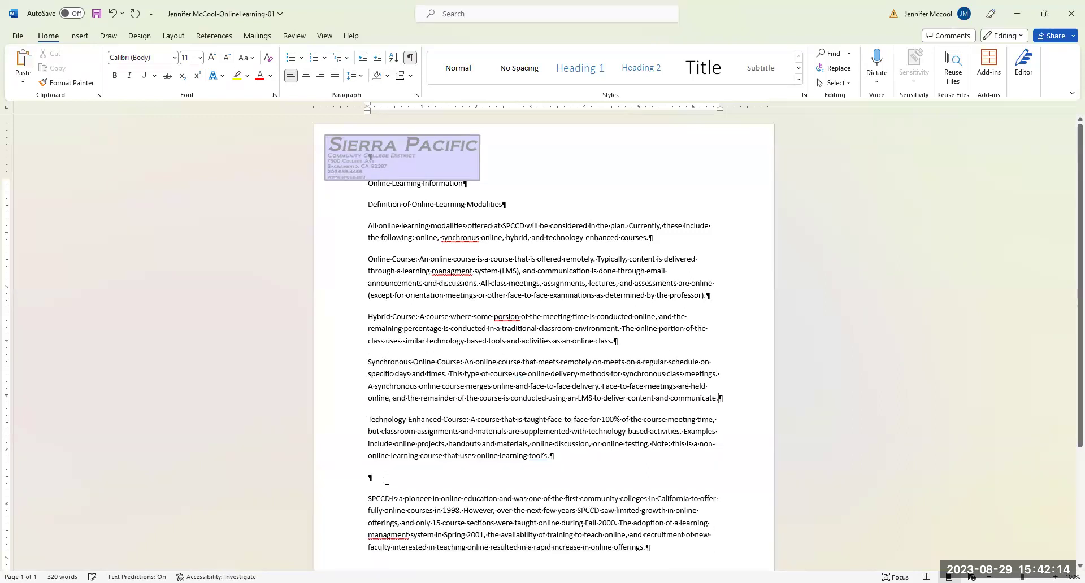
{"action": "left_click", "coordinate": [380, 477]}
{"action": "key", "text": "BackSpace"}
{"action": "scroll", "coordinate": [417, 471], "scroll_direction": "down", "scroll_amount": 3}
{"action": "scroll", "coordinate": [416, 471], "scroll_direction": "up", "scroll_amount": 3}
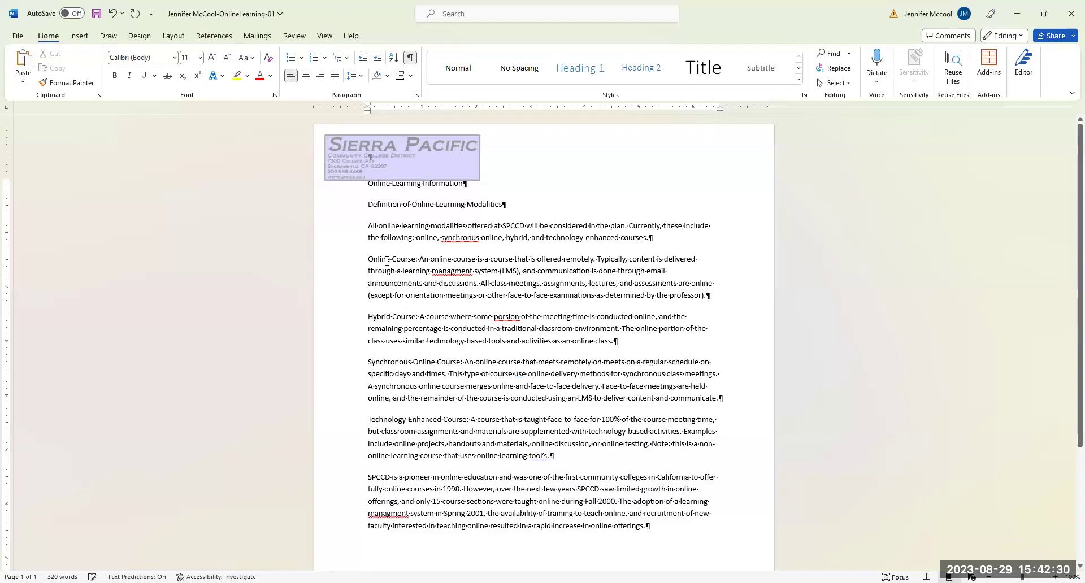
Change the font of the entire document to Cambria
{"action": "key", "text": "ctrl+a"}
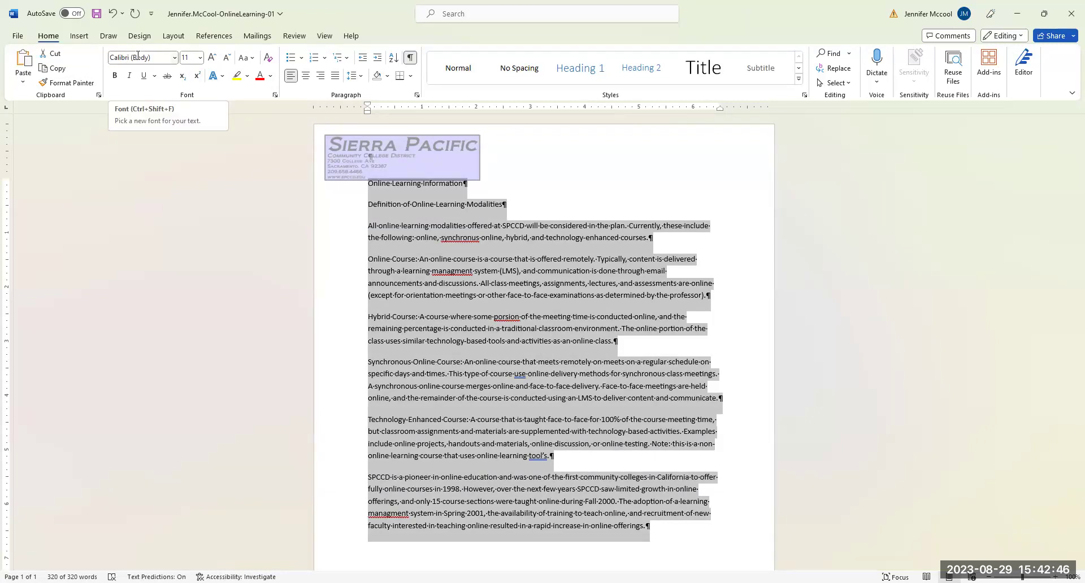
{"action": "left_click", "coordinate": [174, 58]}
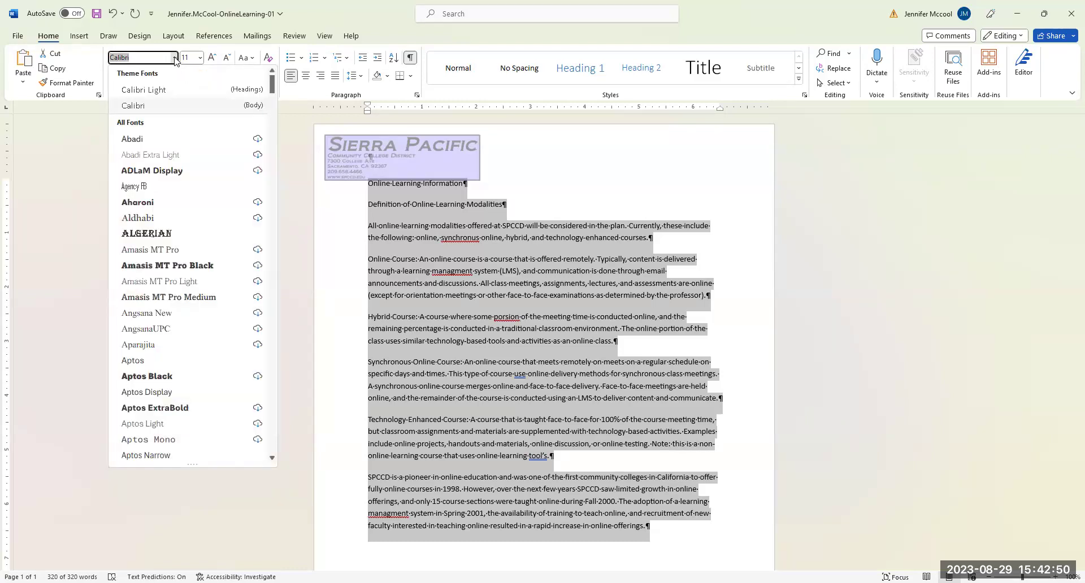
{"action": "left_click_drag", "start_coordinate": [273, 84], "coordinate": [271, 138]}
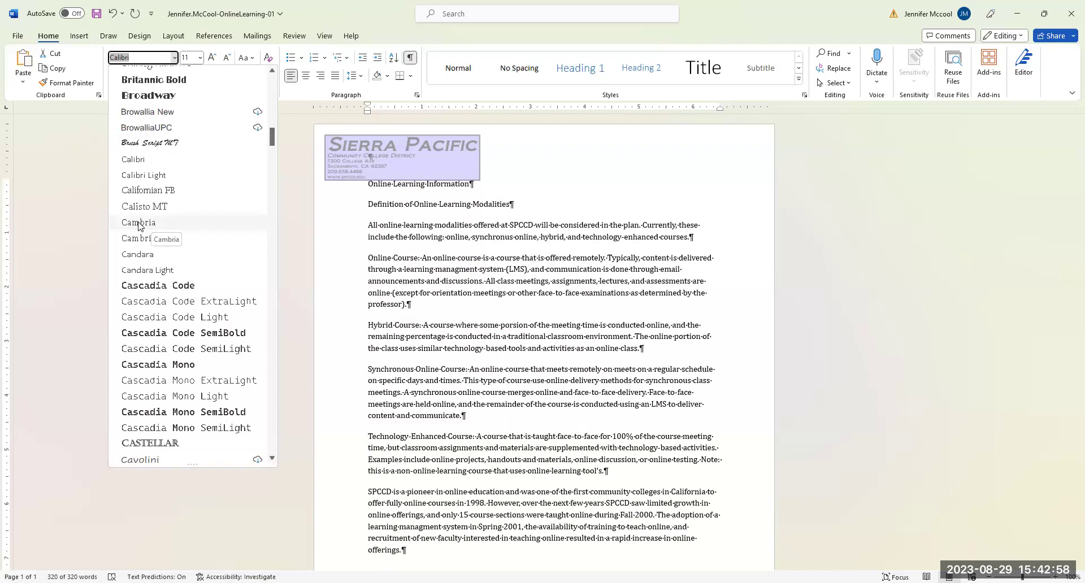
{"action": "left_click", "coordinate": [139, 223]}
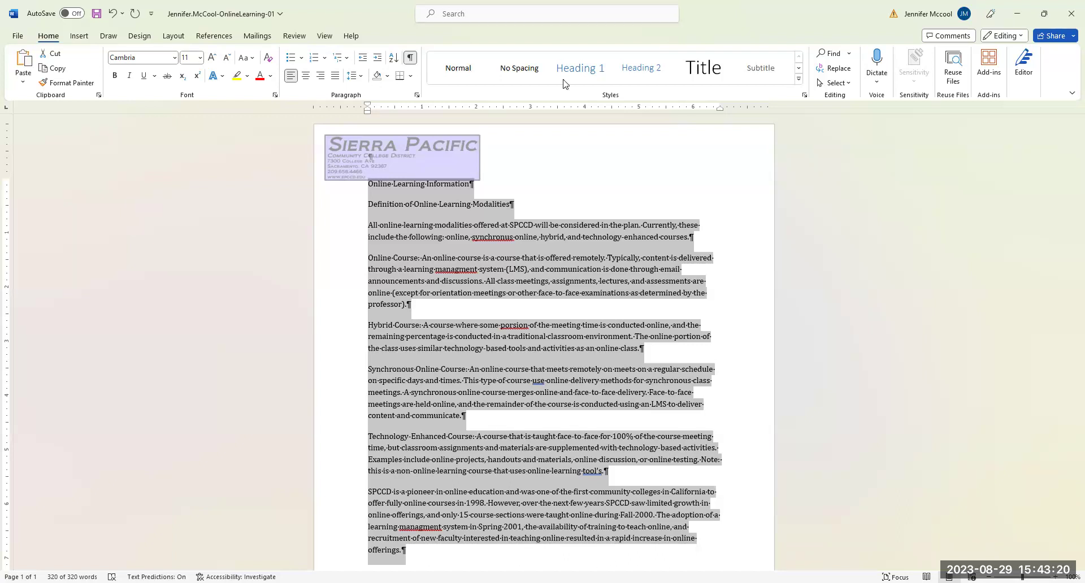
Set the paragraph spacing of the title "Online Learning Information" to 36 pt before and 18 pt after
{"action": "left_click", "coordinate": [367, 189]}
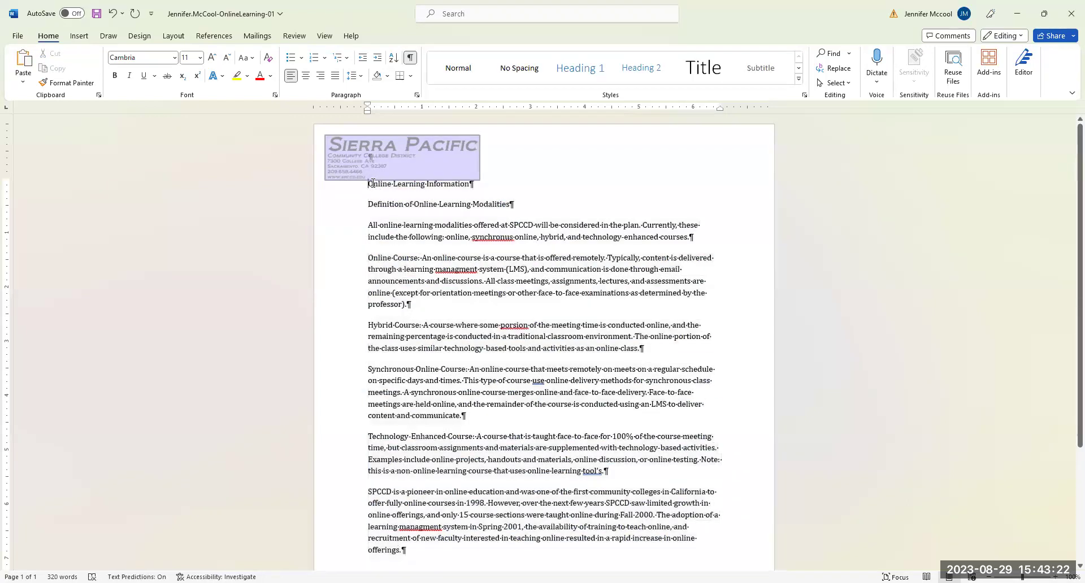
{"action": "left_click_drag", "start_coordinate": [443, 185], "coordinate": [472, 188]}
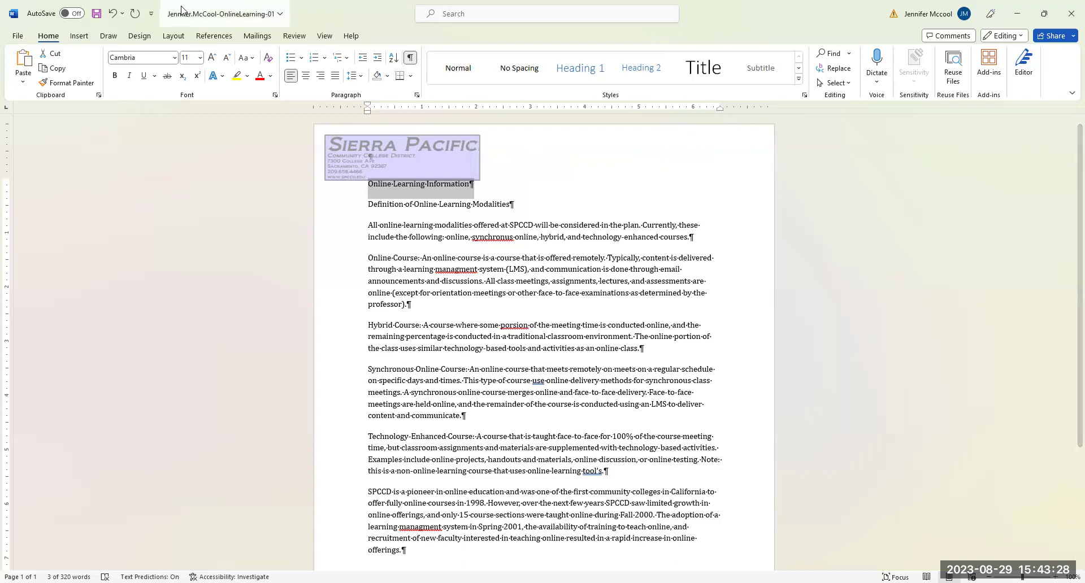
{"action": "left_click", "coordinate": [174, 38]}
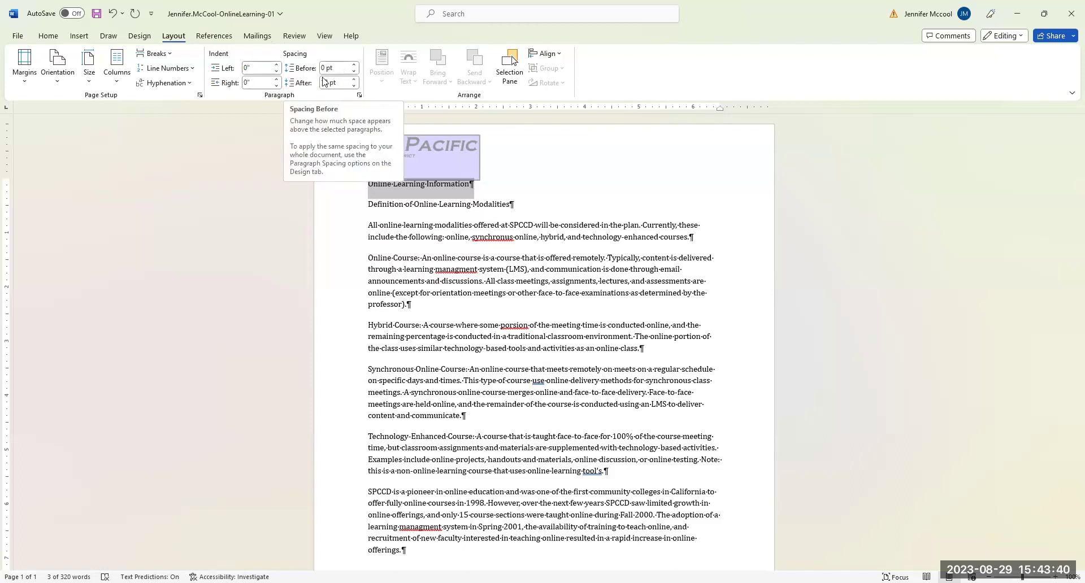
{"action": "left_click", "coordinate": [346, 67]}
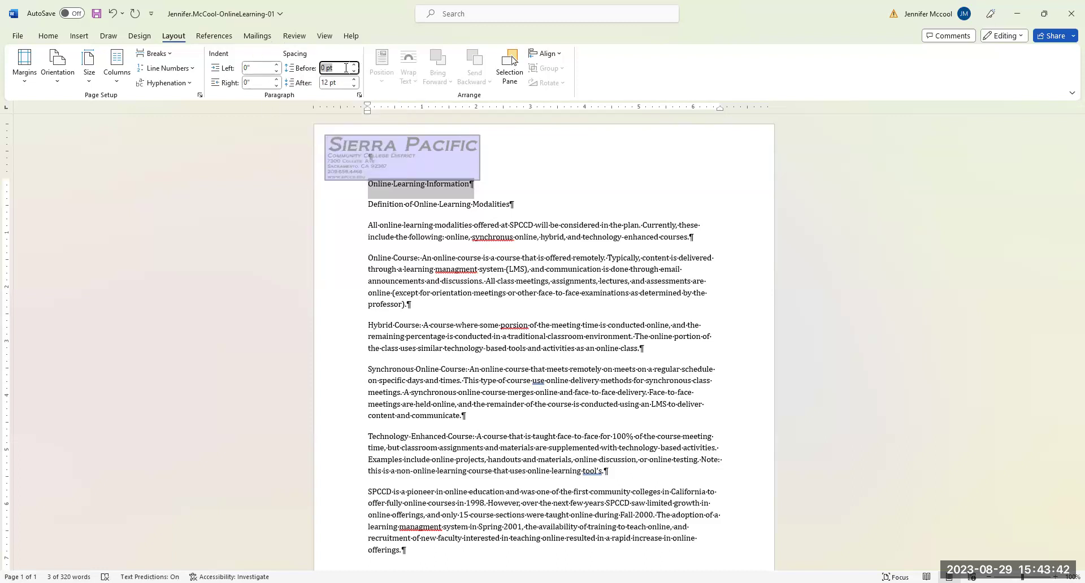
{"action": "type", "text": "36"}
{"action": "left_click", "coordinate": [344, 83]}
{"action": "type", "text": "18"}
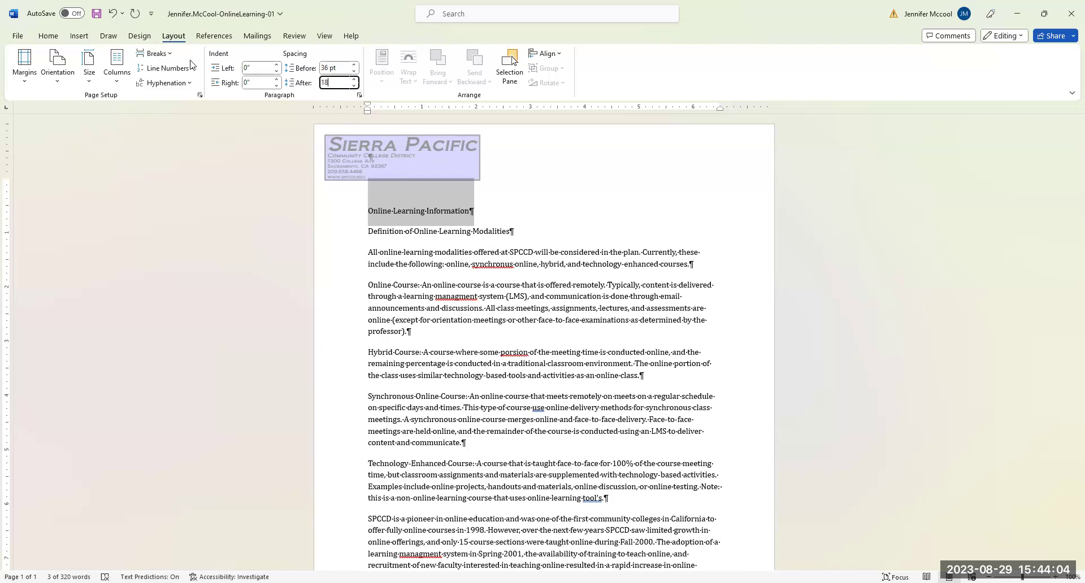
Center the title "Online Learning Information" horizontally on the page
{"action": "left_click", "coordinate": [47, 37]}
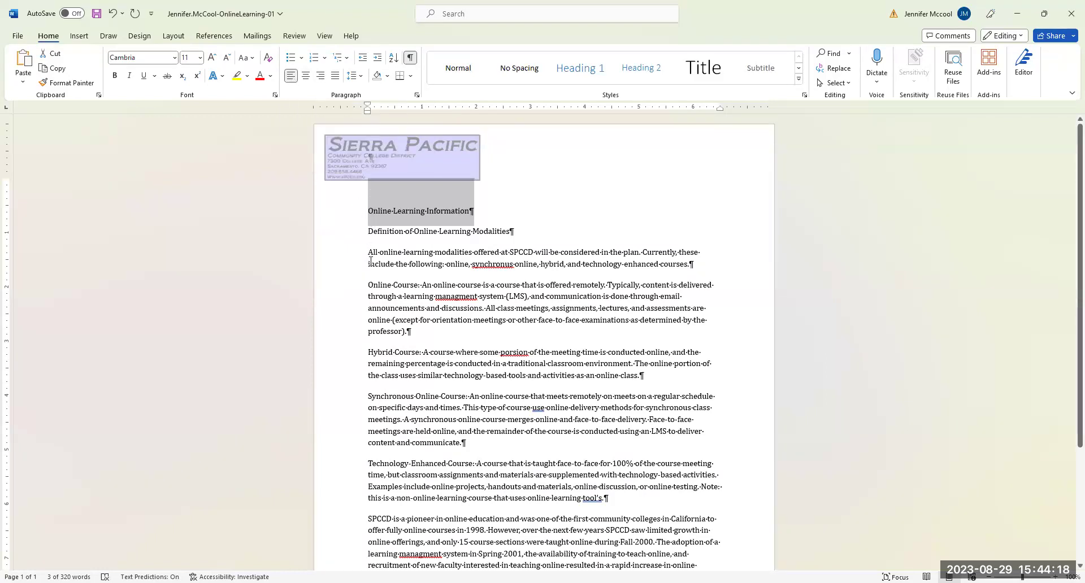
{"action": "left_click", "coordinate": [305, 76]}
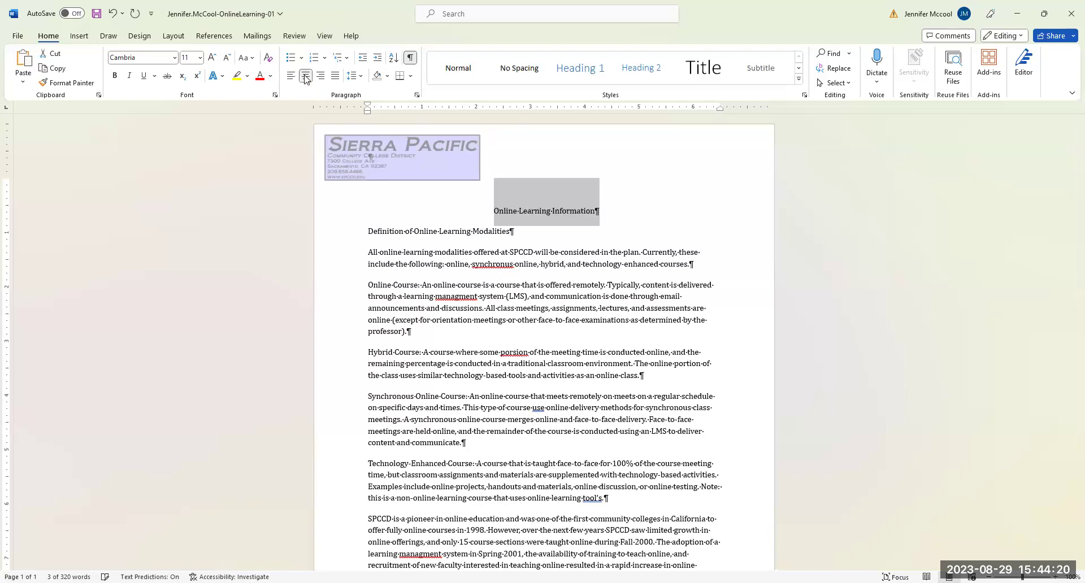
{"action": "left_click", "coordinate": [321, 76]}
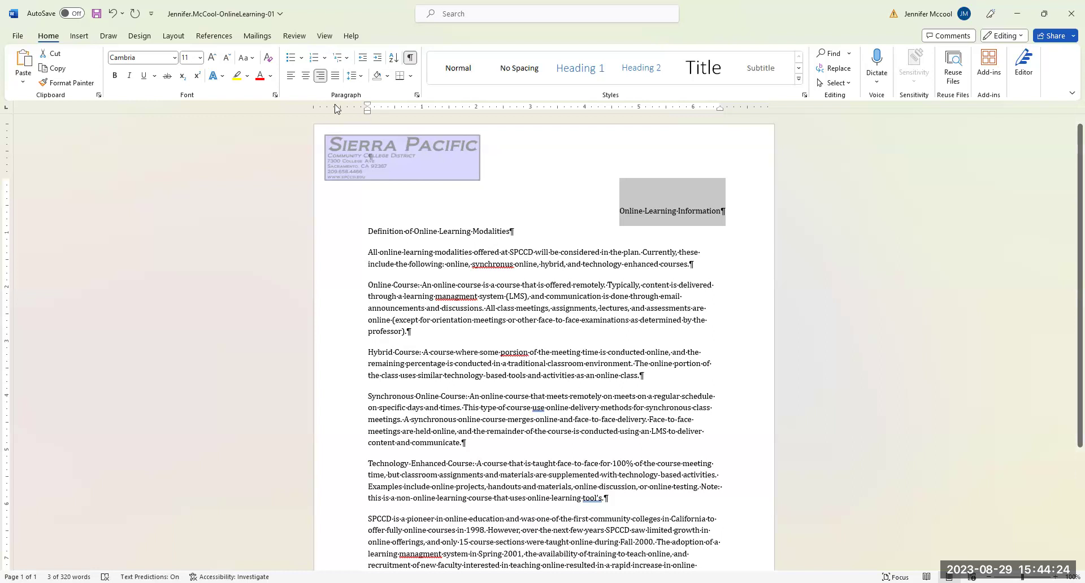
{"action": "left_click", "coordinate": [306, 76]}
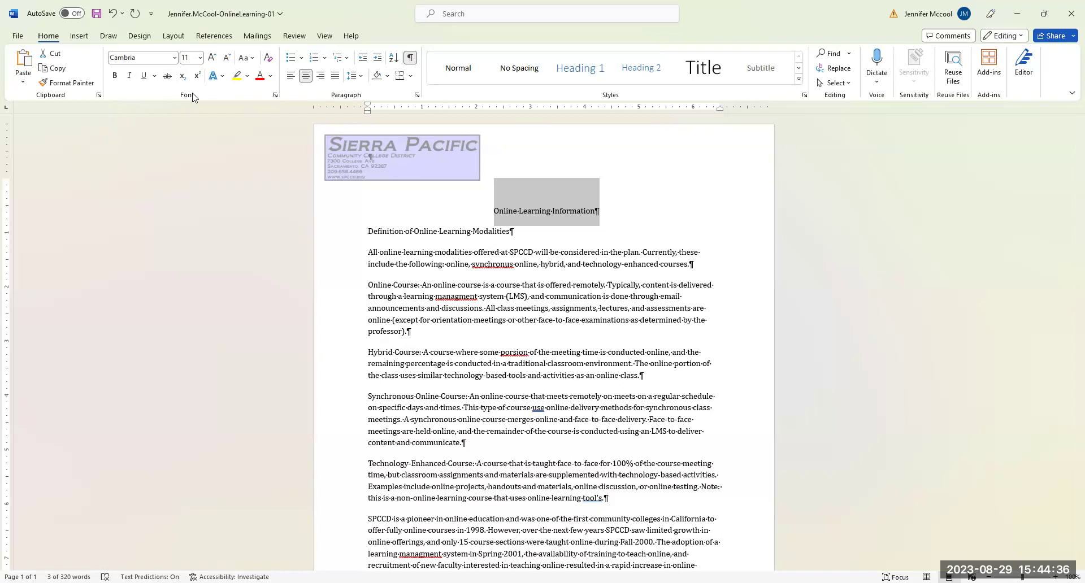
In the title's font settings, choose the Bold style and a size of 24
{"action": "left_click", "coordinate": [275, 97]}
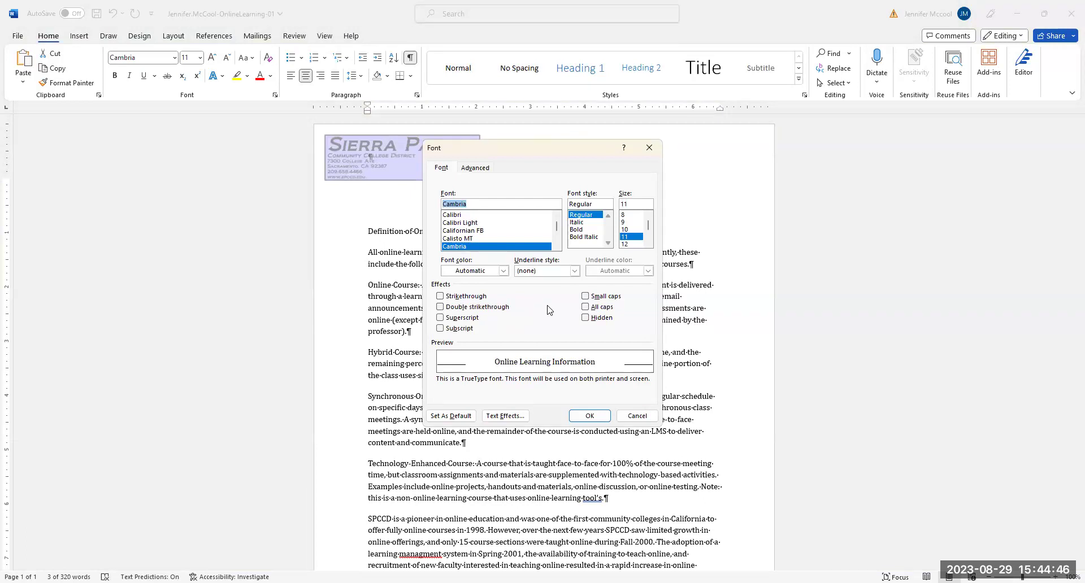
{"action": "left_click", "coordinate": [580, 230]}
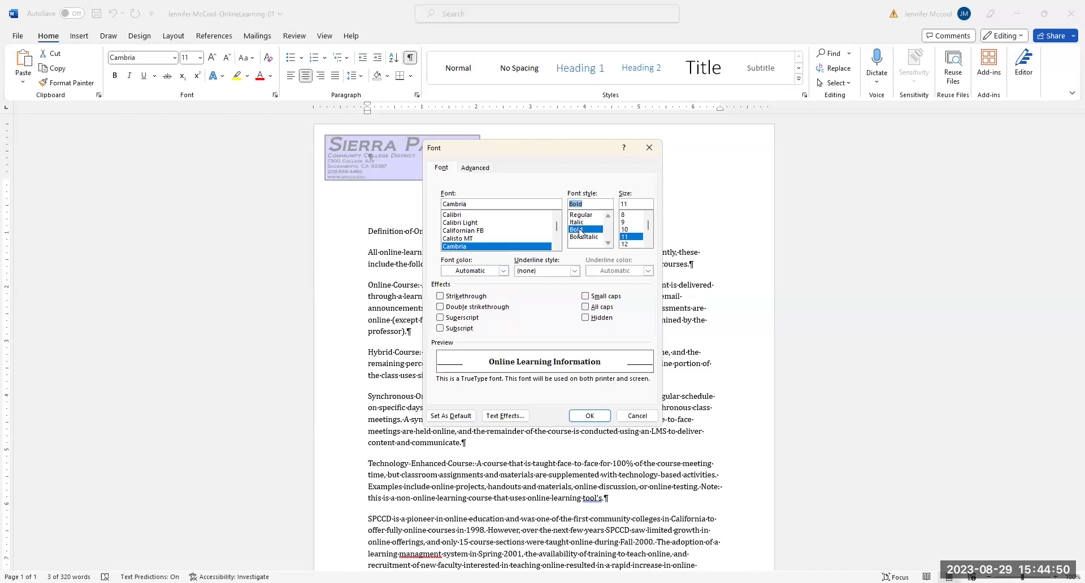
{"action": "left_click", "coordinate": [649, 244]}
{"action": "left_click", "coordinate": [648, 245]}
{"action": "left_click", "coordinate": [648, 245]}
{"action": "left_click", "coordinate": [649, 244]}
{"action": "left_click", "coordinate": [648, 244]}
{"action": "left_click", "coordinate": [628, 239]}
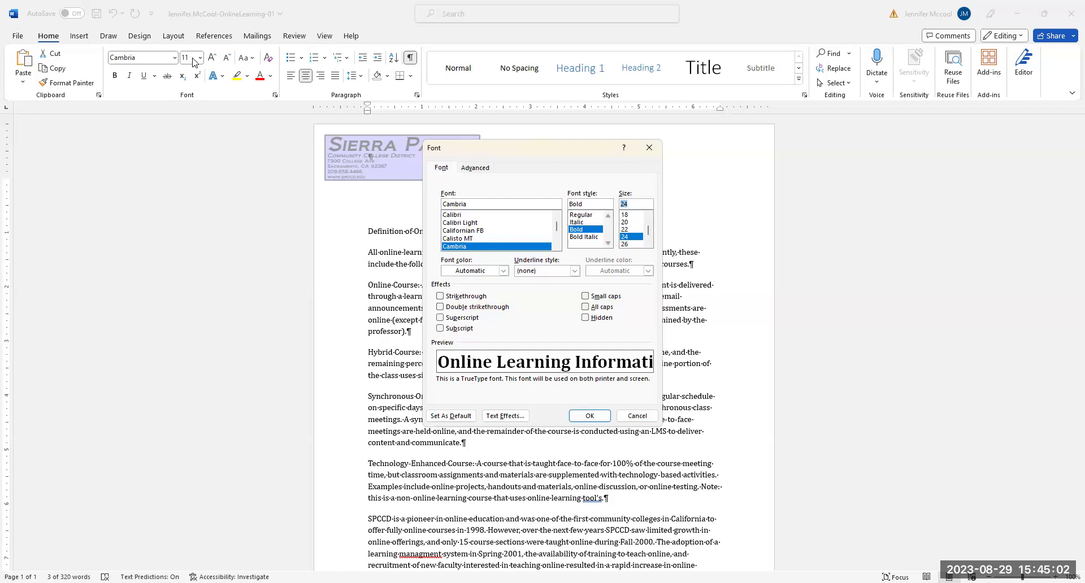
Give the title the Small caps effect and the dark blue-gray theme font color
{"action": "left_click", "coordinate": [587, 296]}
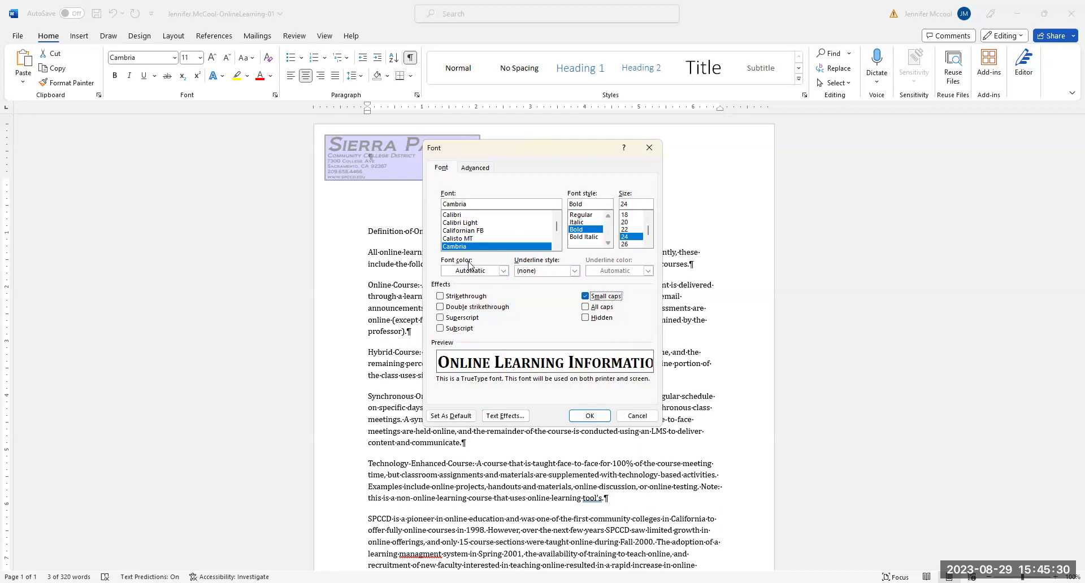
{"action": "left_click", "coordinate": [503, 271]}
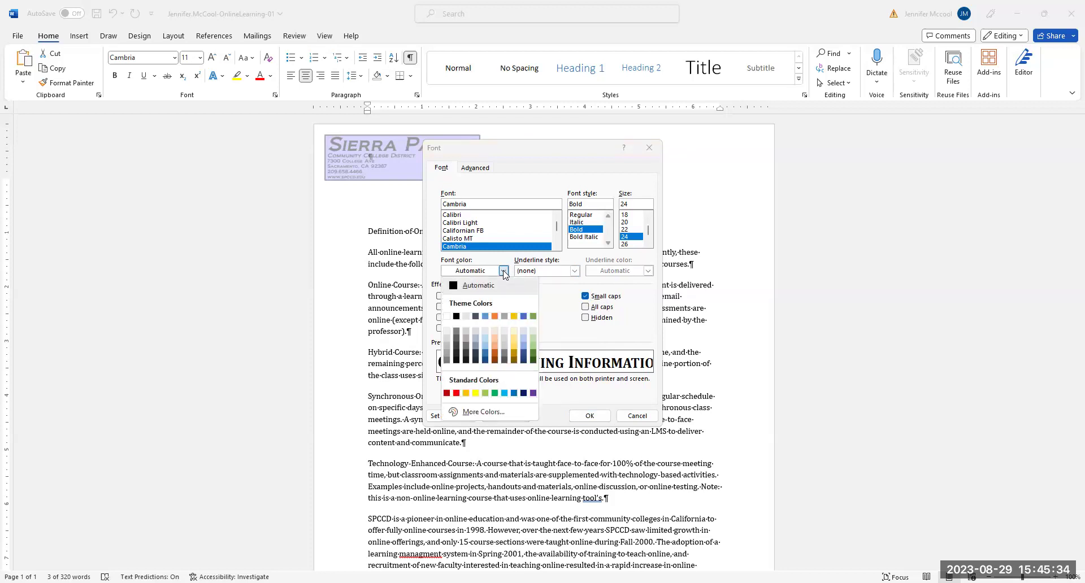
{"action": "left_click", "coordinate": [475, 316]}
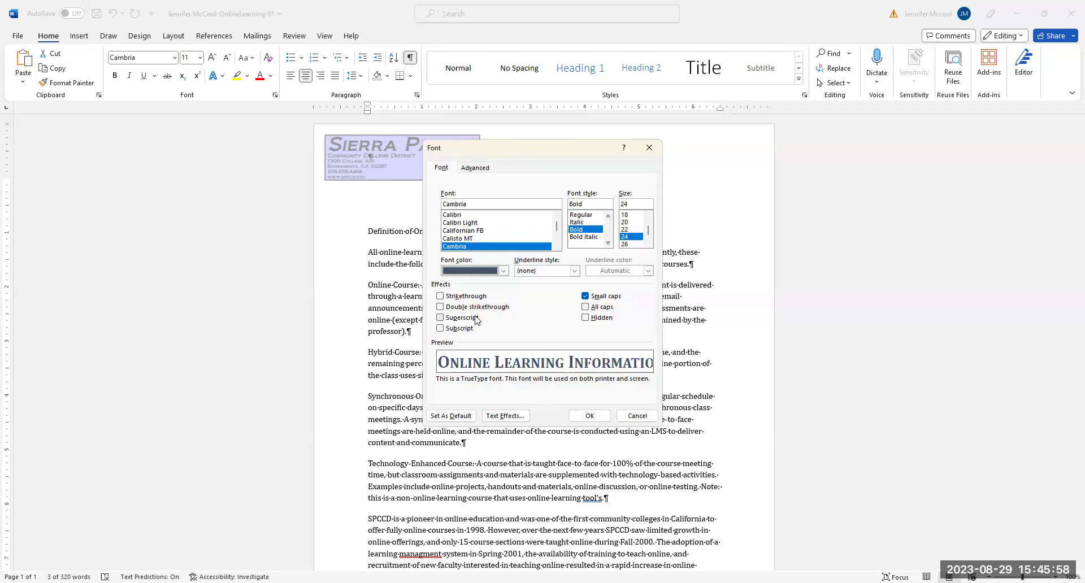
Expand the title's character spacing by 1.2 pt and apply the font settings
{"action": "left_click", "coordinate": [475, 167]}
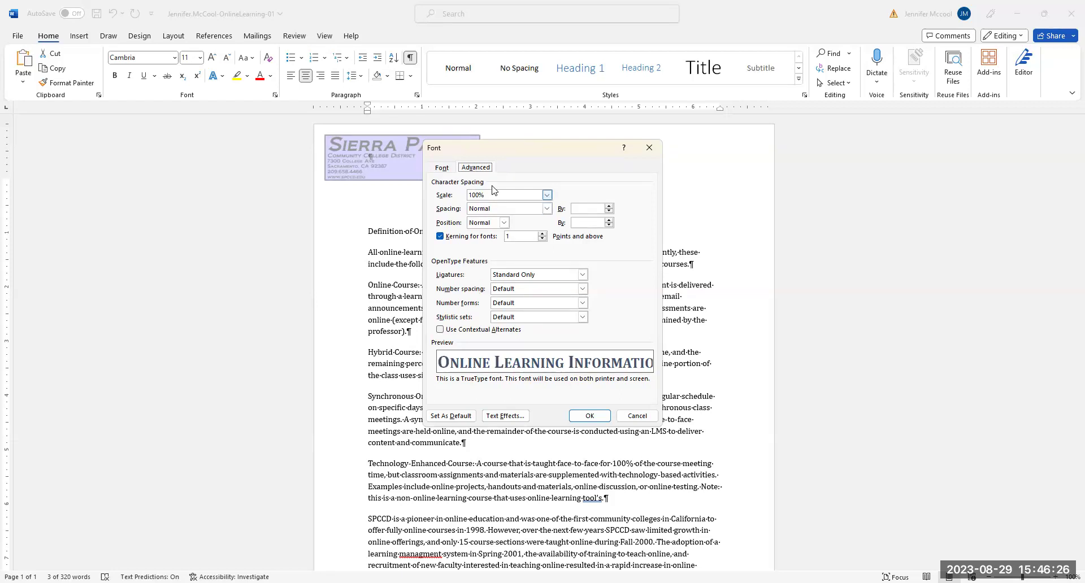
{"action": "left_click", "coordinate": [547, 210]}
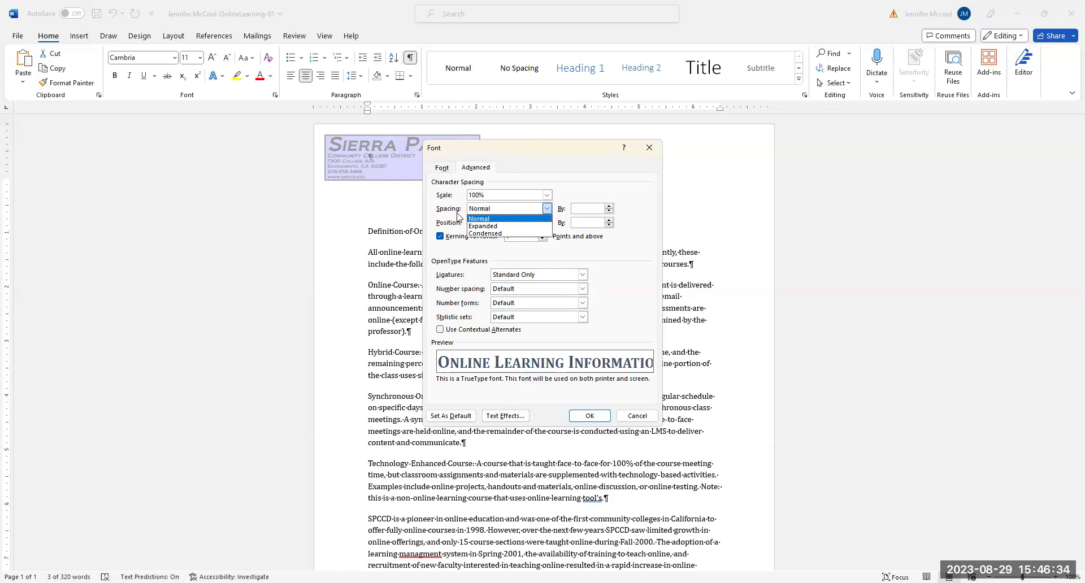
{"action": "left_click", "coordinate": [485, 226]}
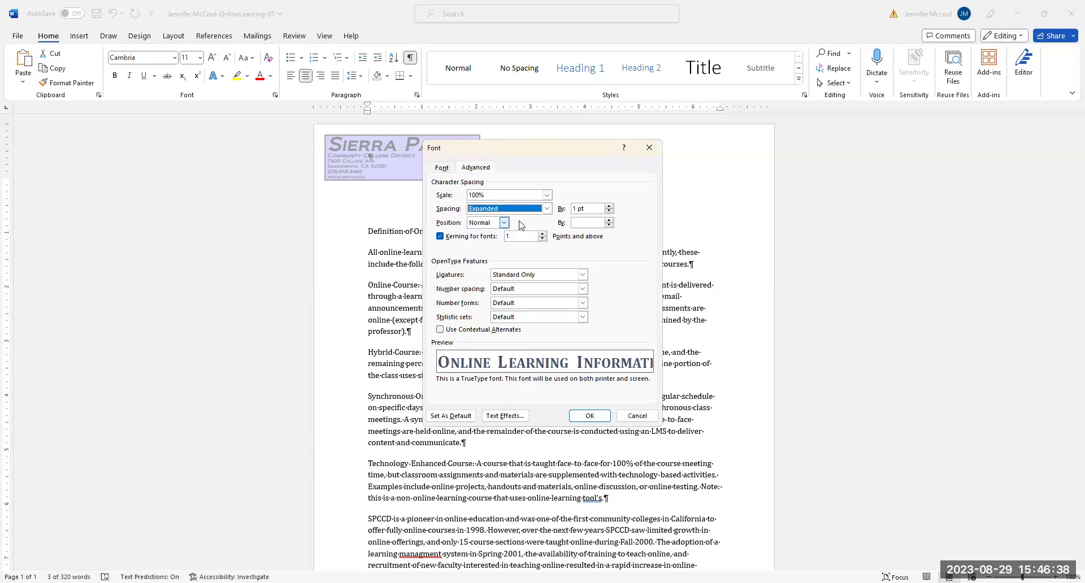
{"action": "left_click_drag", "start_coordinate": [586, 208], "coordinate": [570, 208]}
{"action": "type", "text": "1.2"}
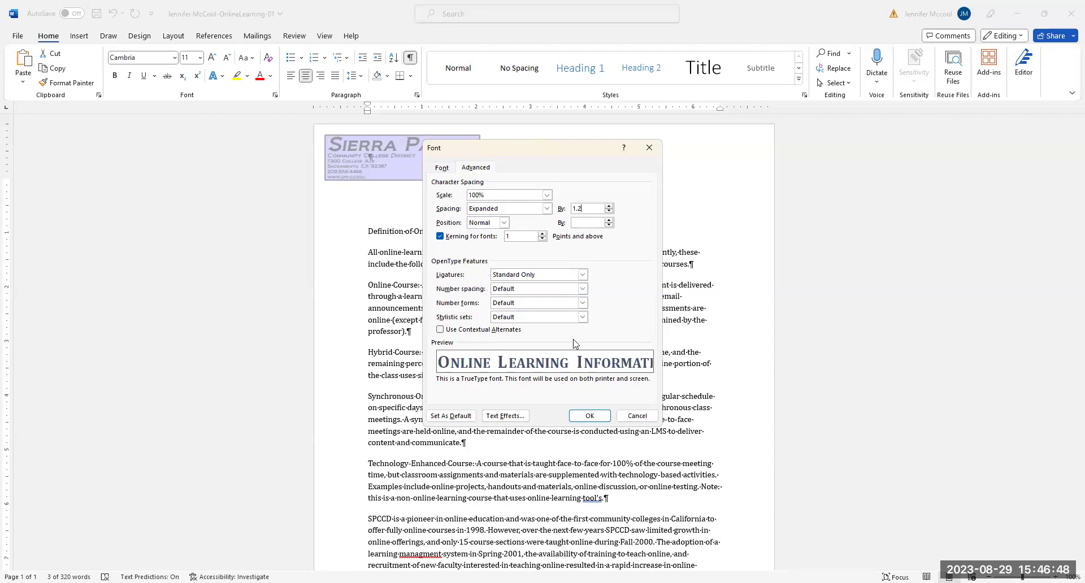
{"action": "left_click", "coordinate": [588, 417]}
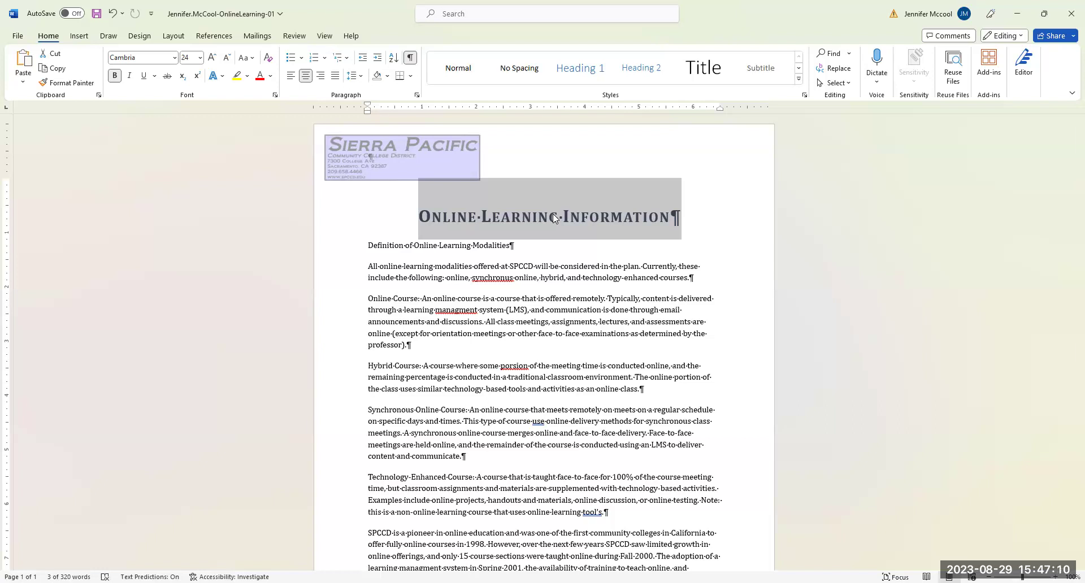
Move the last paragraph, starting "SPCCD is a pioneer in online education", directly above the "Definition of Online Learning Modalities" line
{"action": "scroll", "coordinate": [570, 329], "scroll_direction": "down", "scroll_amount": 1}
{"action": "scroll", "coordinate": [569, 329], "scroll_direction": "down", "scroll_amount": 3}
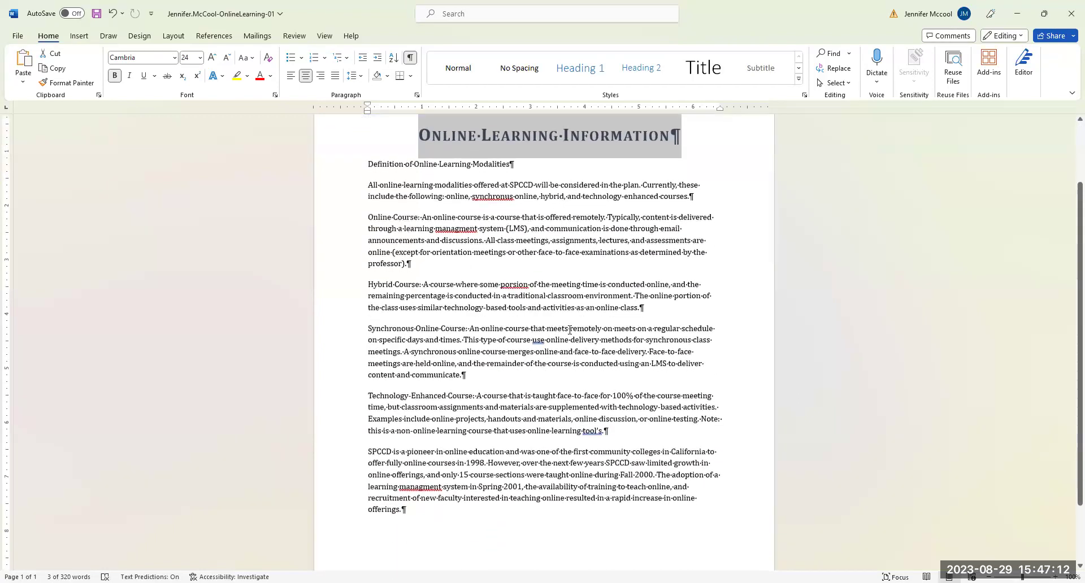
{"action": "left_click", "coordinate": [368, 451]}
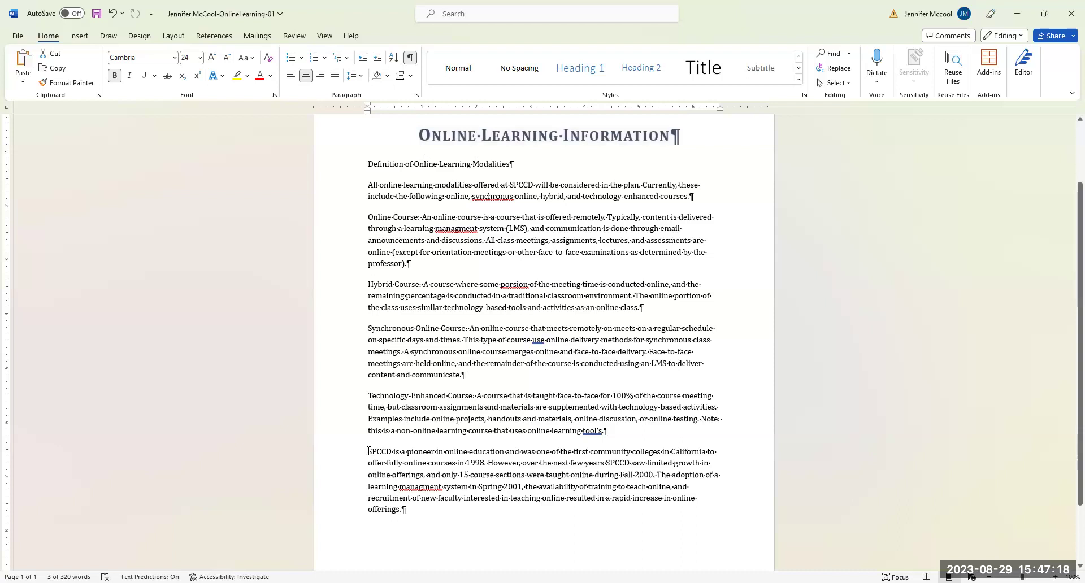
{"action": "left_click_drag", "start_coordinate": [368, 451], "coordinate": [409, 511]}
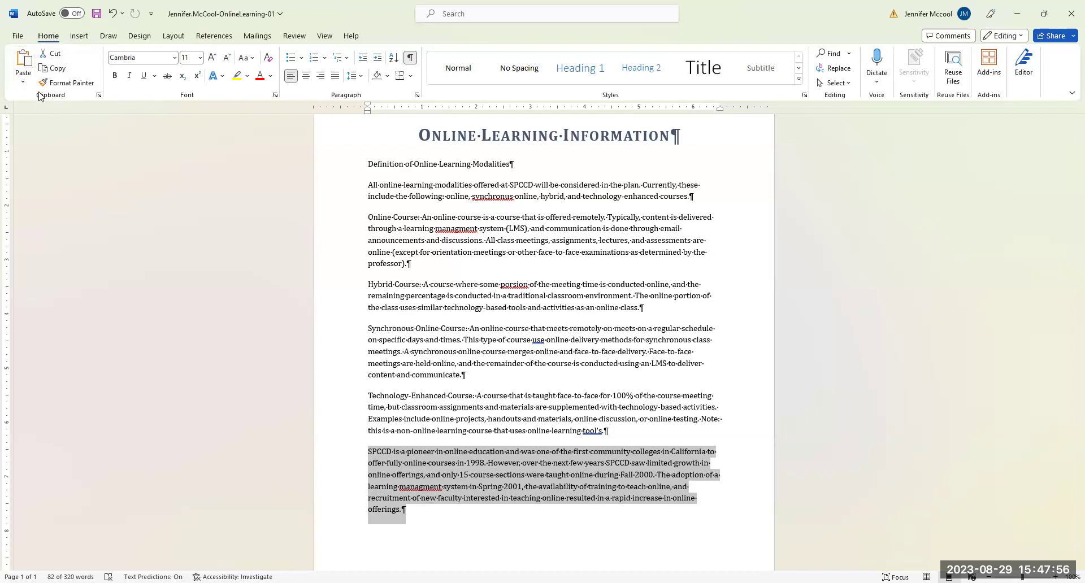
{"action": "left_click", "coordinate": [50, 54]}
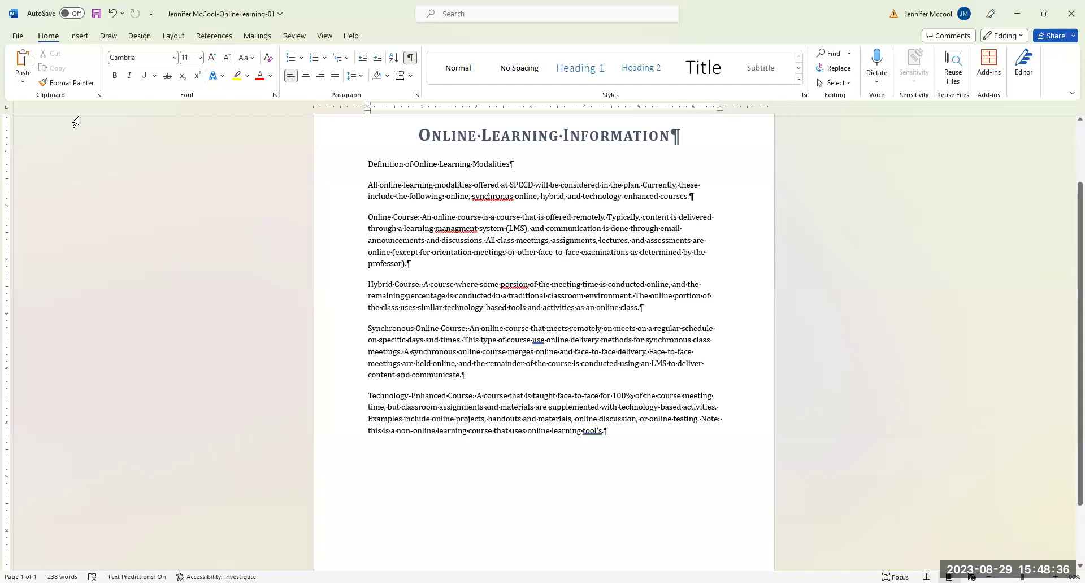
{"action": "left_click", "coordinate": [20, 61]}
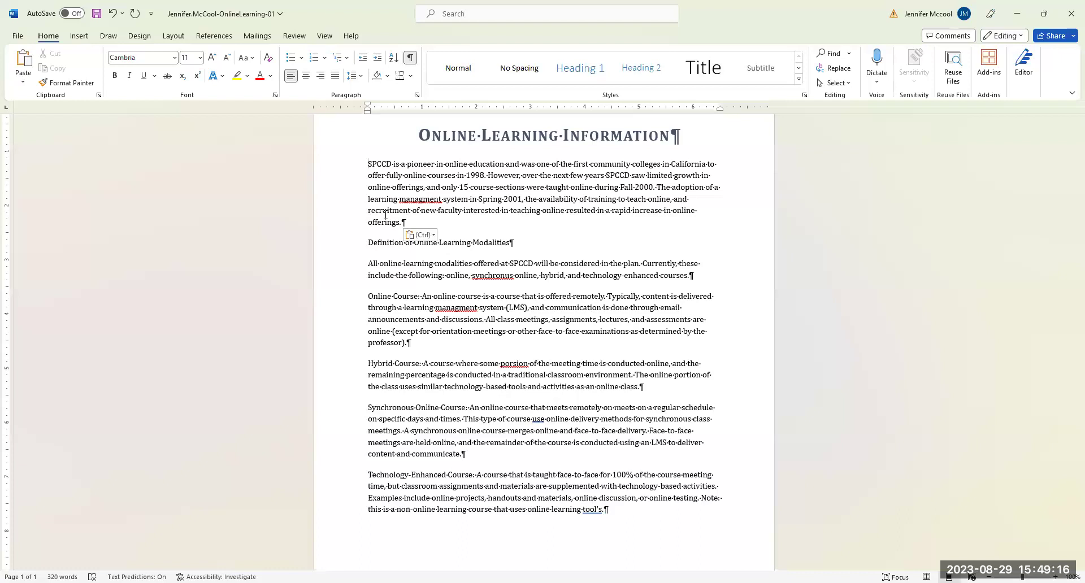
{"action": "type", "text": "We Now"}
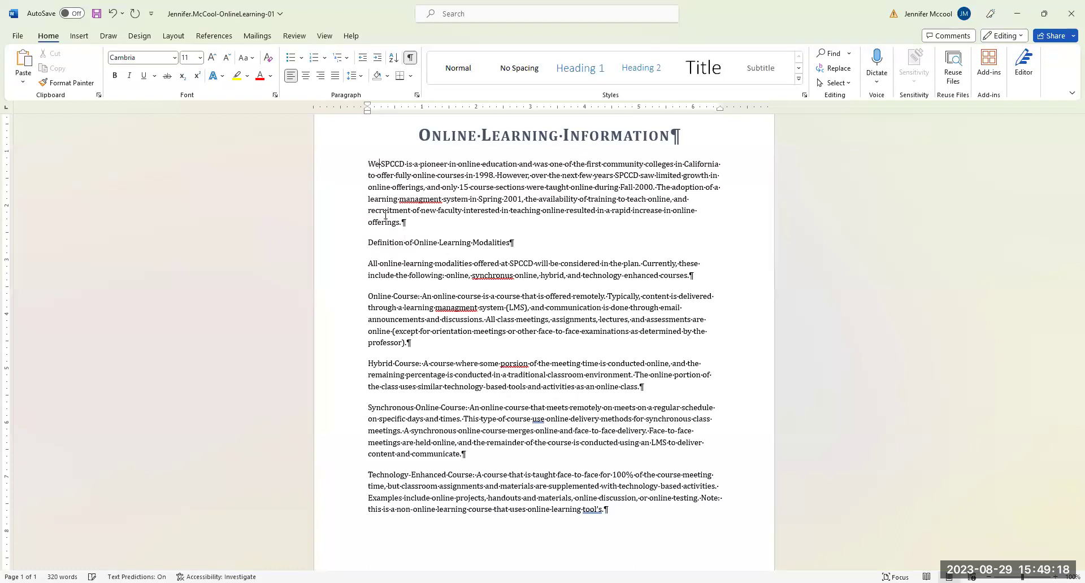
{"action": "key", "text": "BackSpace"}
{"action": "key", "text": "BackSpace"}
{"action": "key", "text": "BackSpace"}
{"action": "key", "text": "BackSpace"}
{"action": "key", "text": "BackSpace"}
{"action": "key", "text": "BackSpace"}
{"action": "key", "text": "BackSpace"}
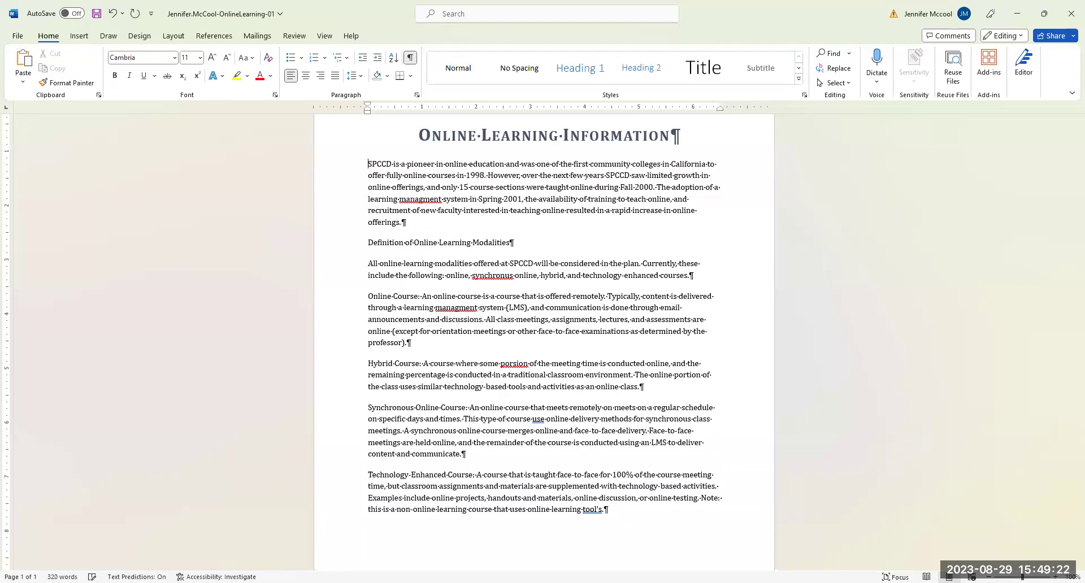
Insert the heading "Where Are We Now with Online Learning?" as its own paragraph above the "SPCCD is a pioneer" paragraph
{"action": "type", "text": "Where Are"}
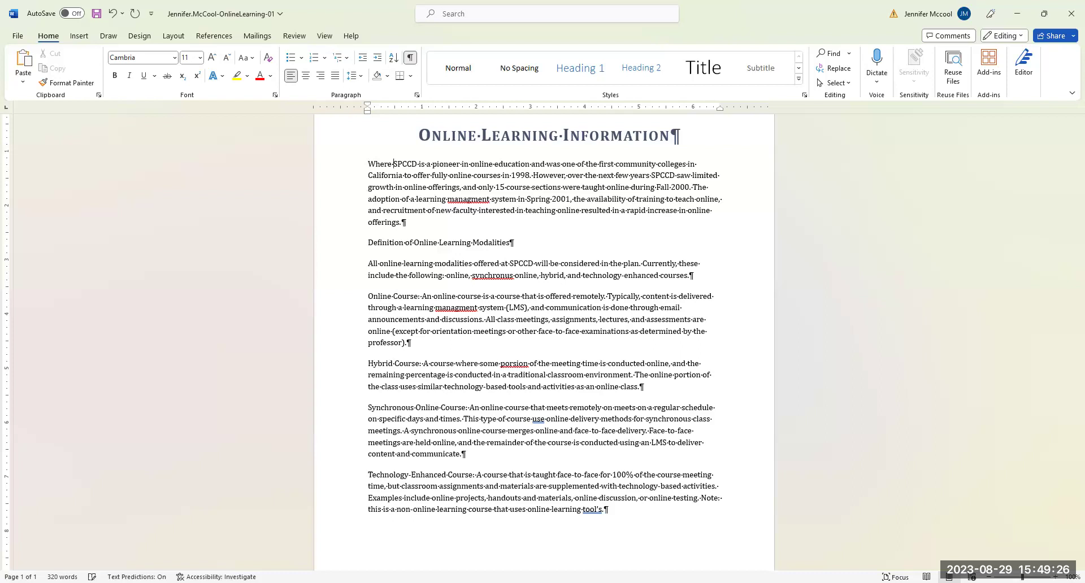
{"action": "type", "text": "We "}
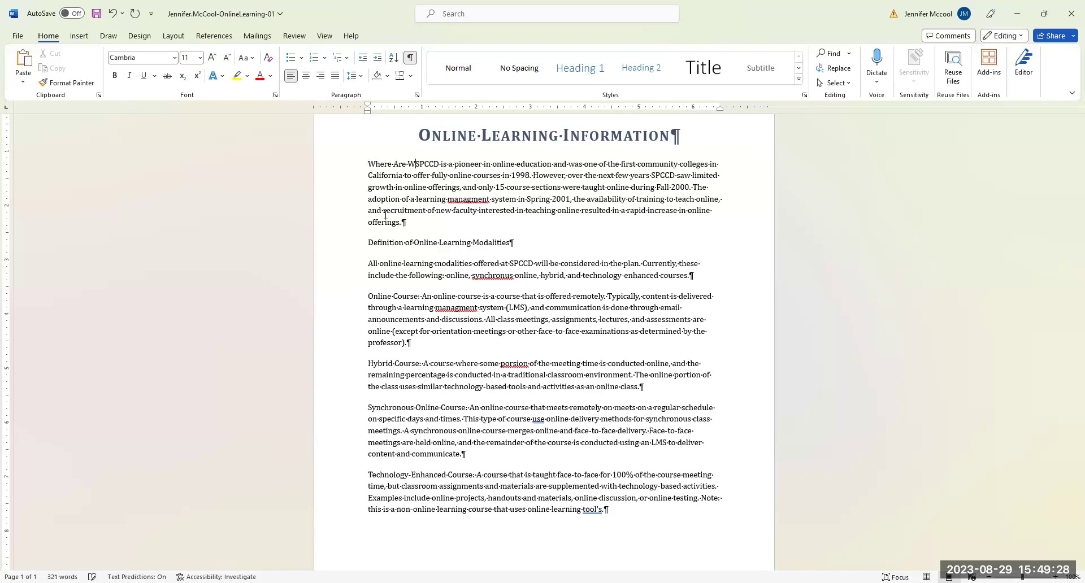
{"action": "type", "text": " Now with Online Learning Mo"}
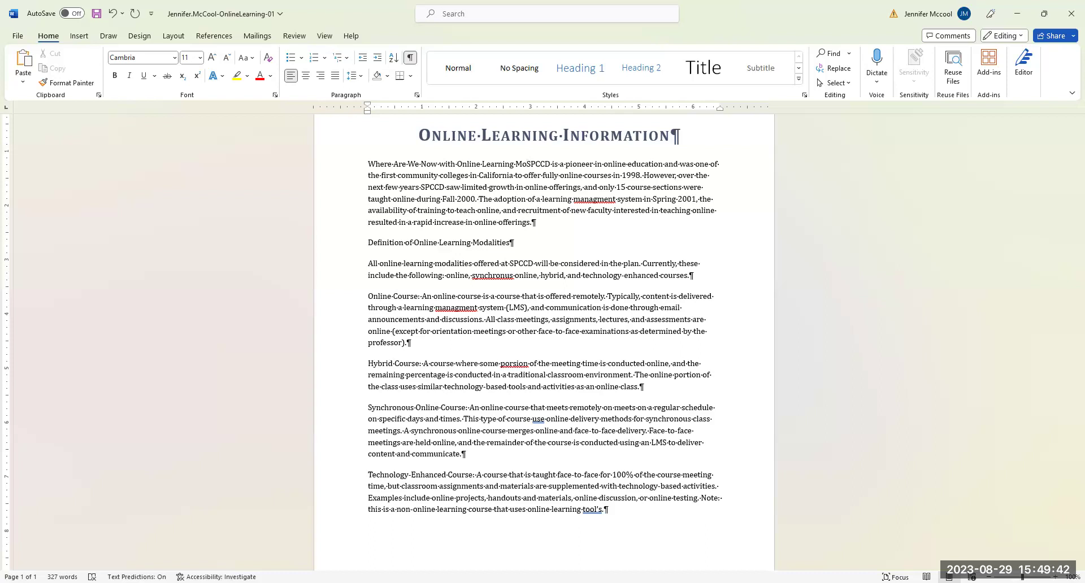
{"action": "key", "text": "BackSpace"}
{"action": "key", "text": "BackSpace"}
{"action": "key", "text": "BackSpace"}
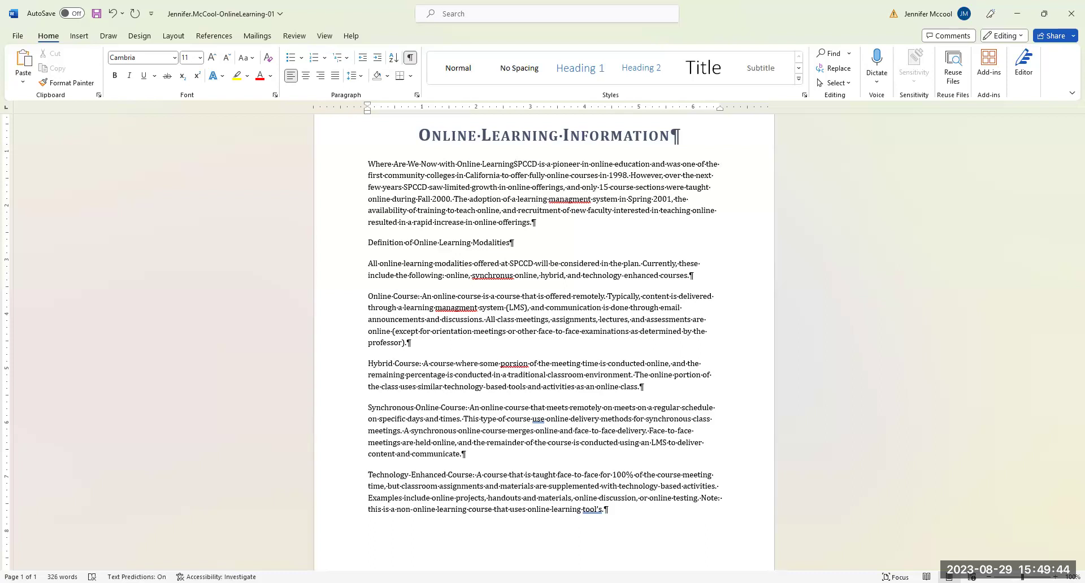
{"action": "type", "text": "?"}
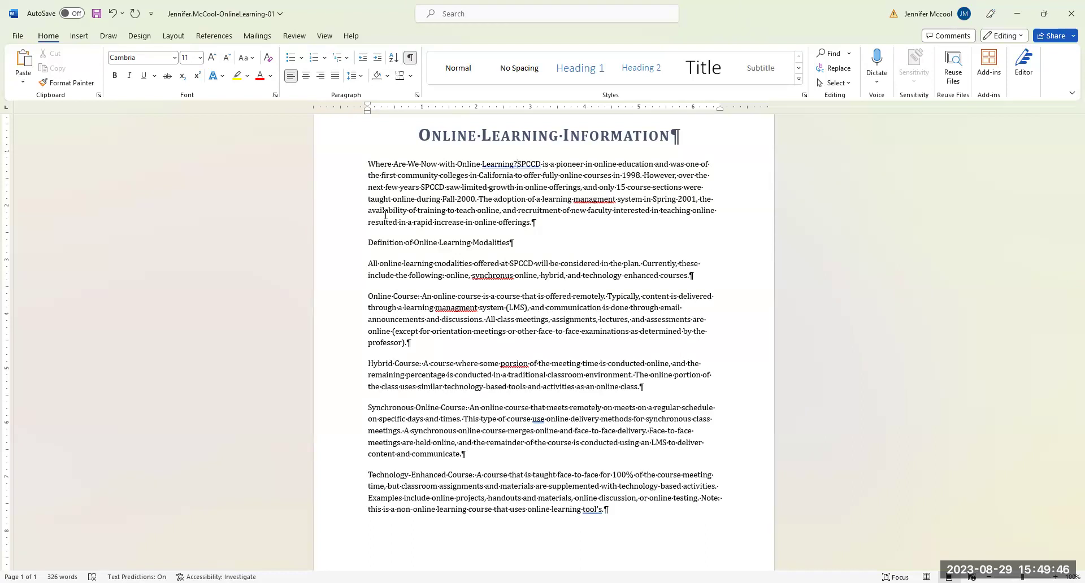
{"action": "key", "text": "Return"}
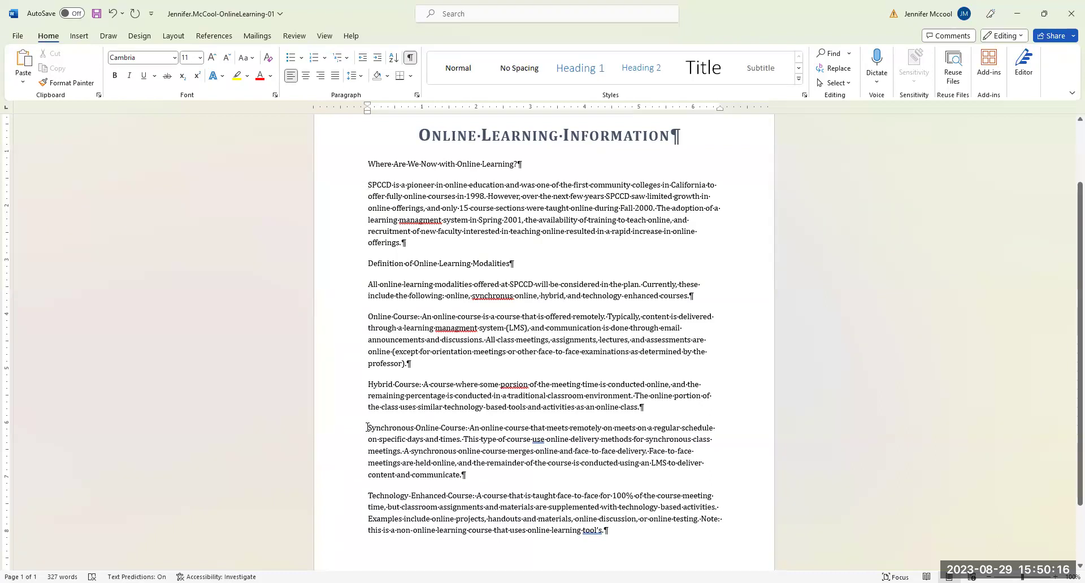
Move the "Synchronous Online Course" paragraph above the "Hybrid Course" paragraph and deselect it
{"action": "left_click_drag", "start_coordinate": [367, 427], "coordinate": [480, 479]}
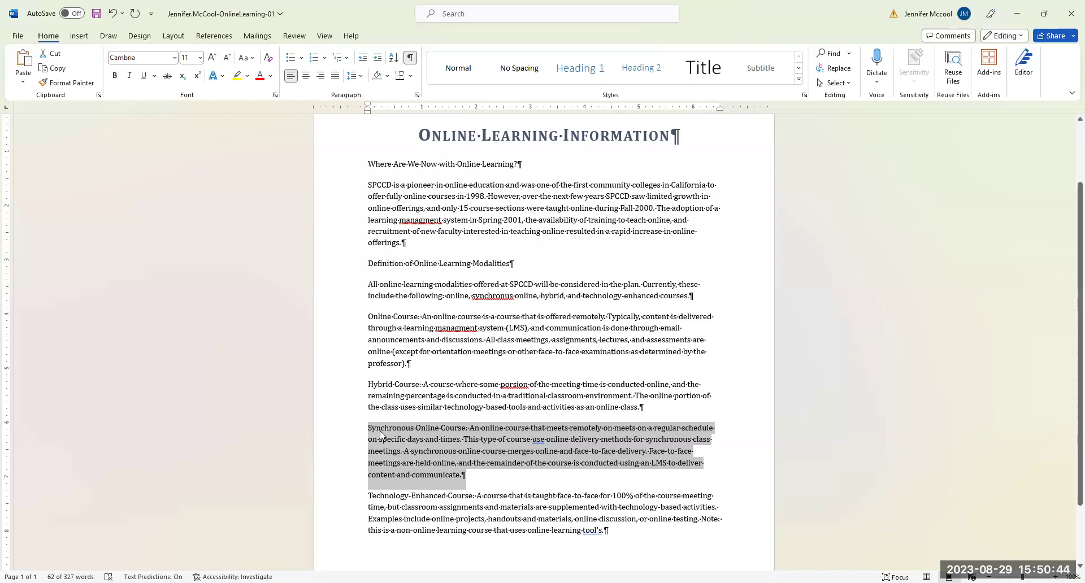
{"action": "left_click_drag", "start_coordinate": [380, 435], "coordinate": [369, 388]}
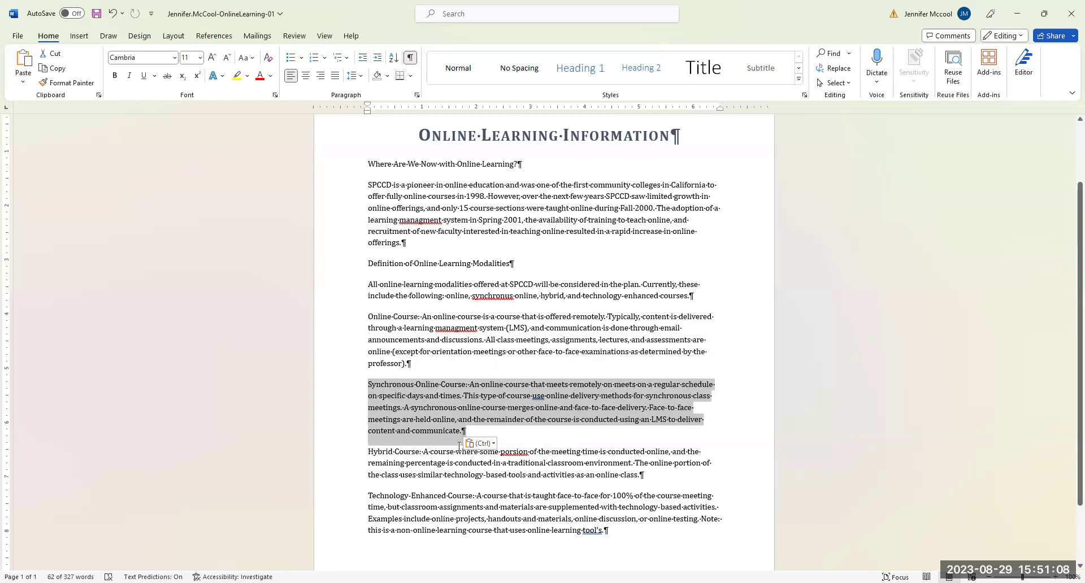
{"action": "left_click", "coordinate": [387, 371]}
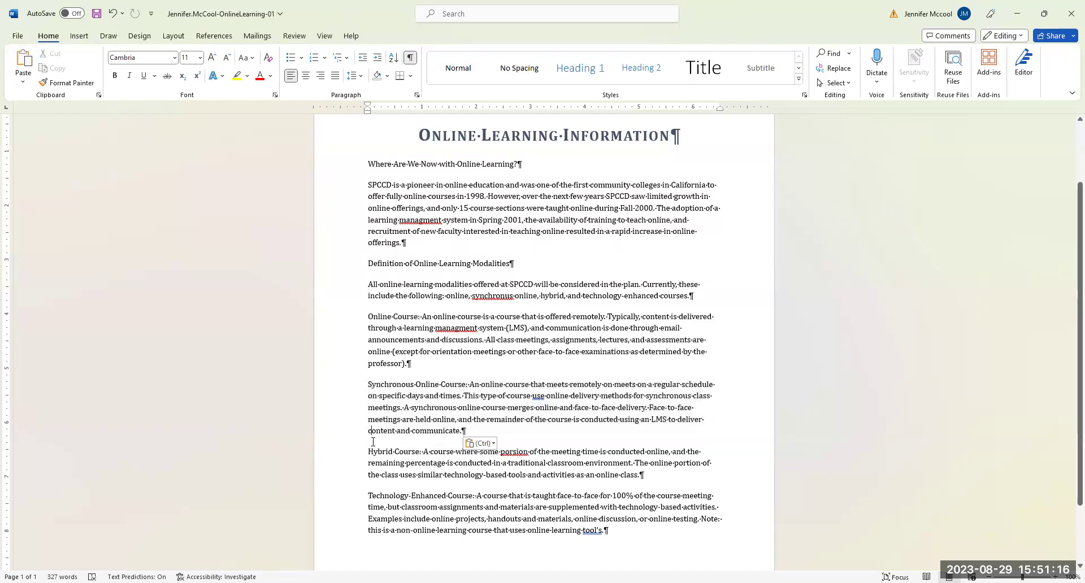
{"action": "left_click", "coordinate": [415, 367]}
In the font settings for the "Where Are We Now with Online Learning?" heading, choose size 12 and the dark blue-gray theme color
{"action": "left_click_drag", "start_coordinate": [369, 162], "coordinate": [534, 171]}
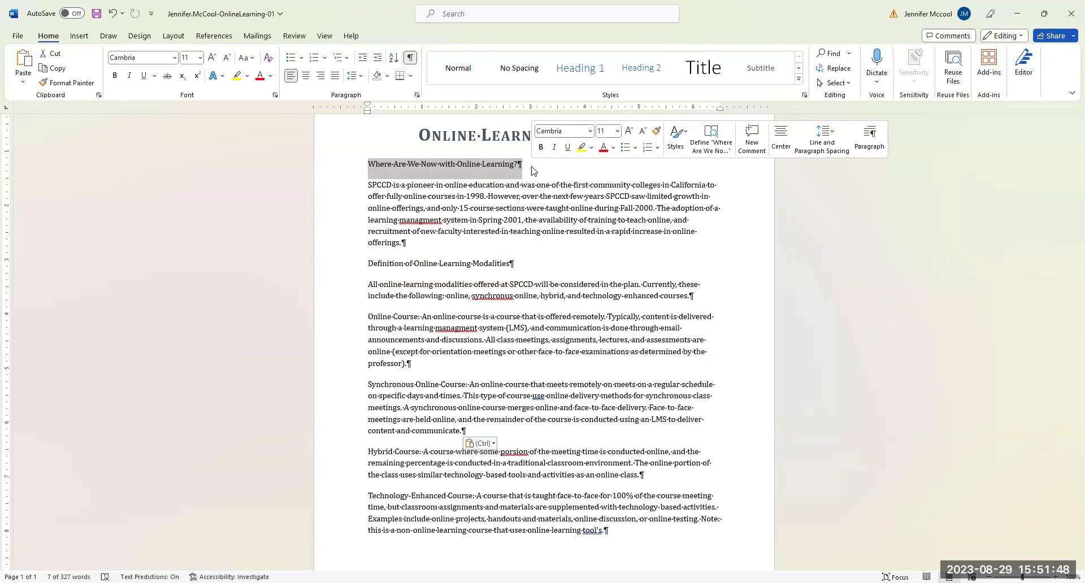
{"action": "left_click", "coordinate": [274, 96]}
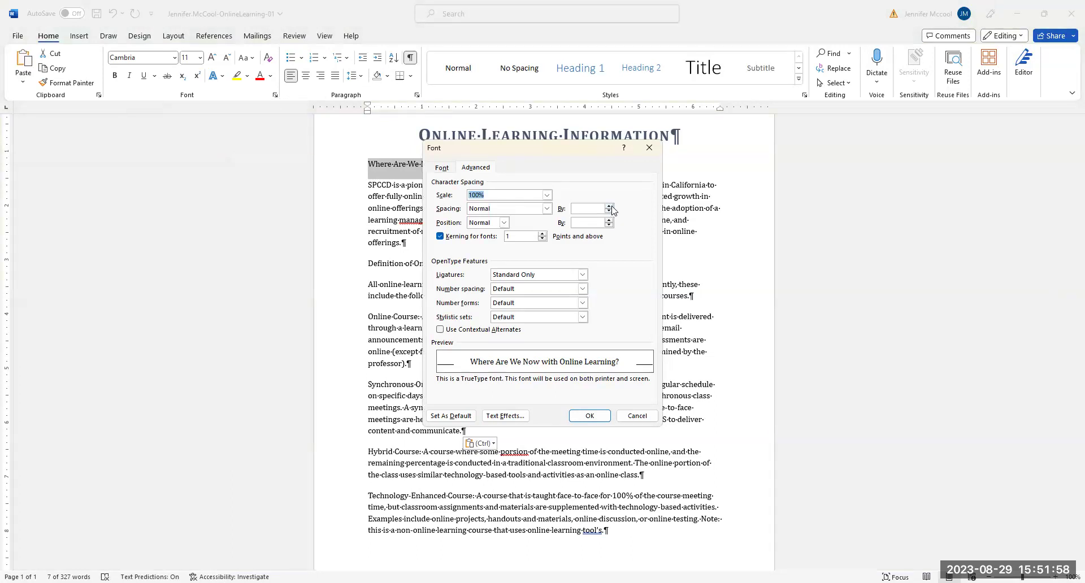
{"action": "left_click", "coordinate": [448, 170]}
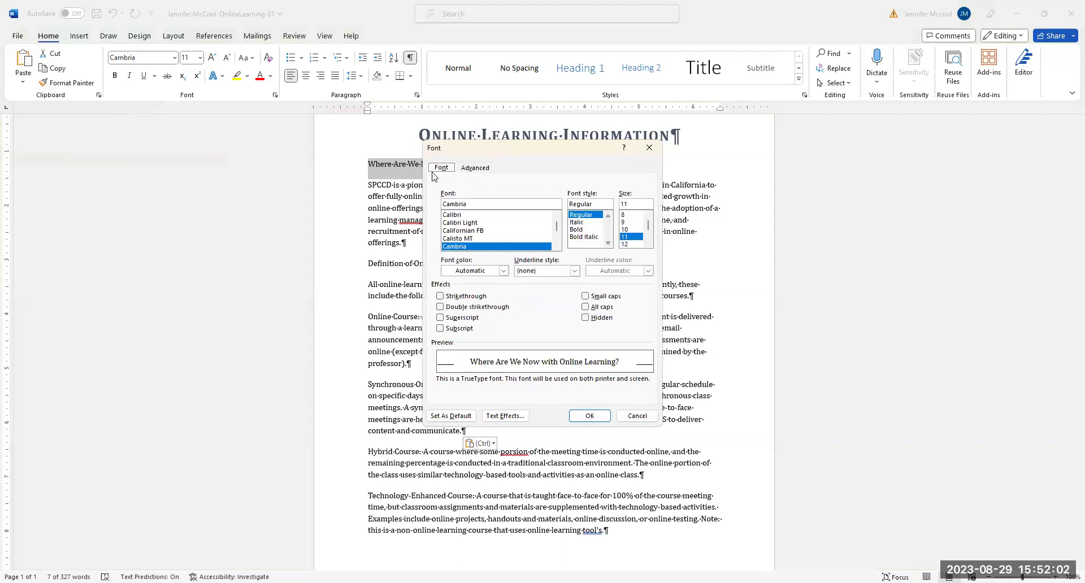
{"action": "left_click", "coordinate": [627, 244]}
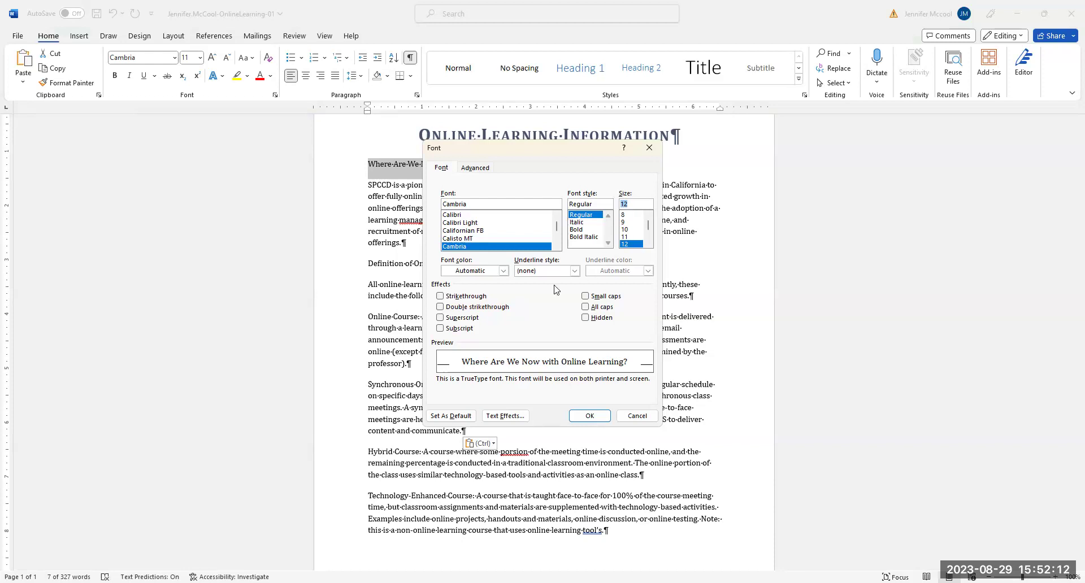
{"action": "left_click", "coordinate": [503, 271]}
{"action": "left_click", "coordinate": [503, 270]}
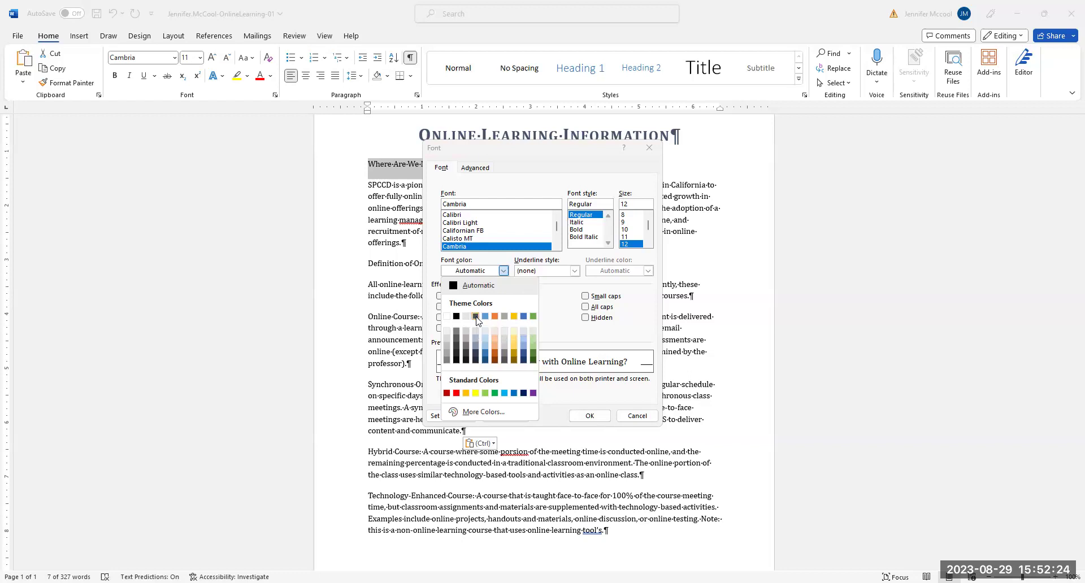
{"action": "left_click", "coordinate": [475, 317]}
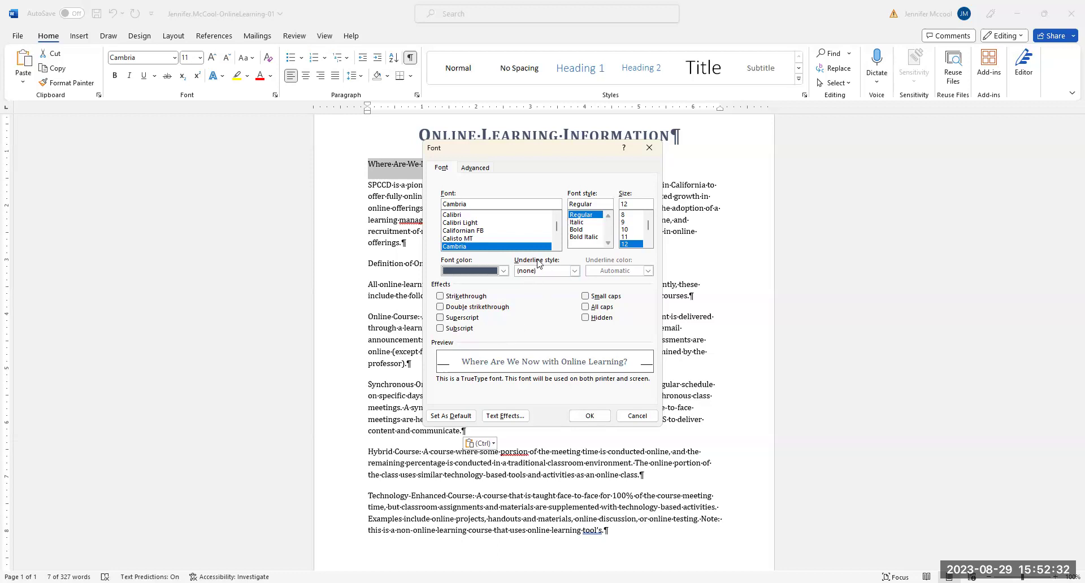
Give the "Where Are We Now with Online Learning?" heading a double underline in the dark blue-gray theme color and apply the font settings
{"action": "left_click", "coordinate": [575, 272]}
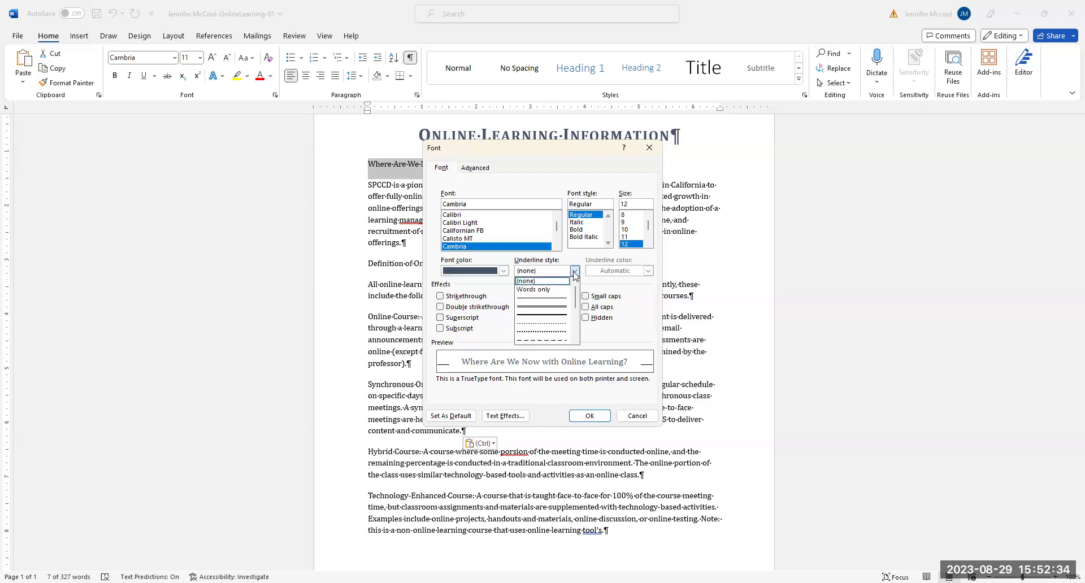
{"action": "left_click", "coordinate": [561, 309]}
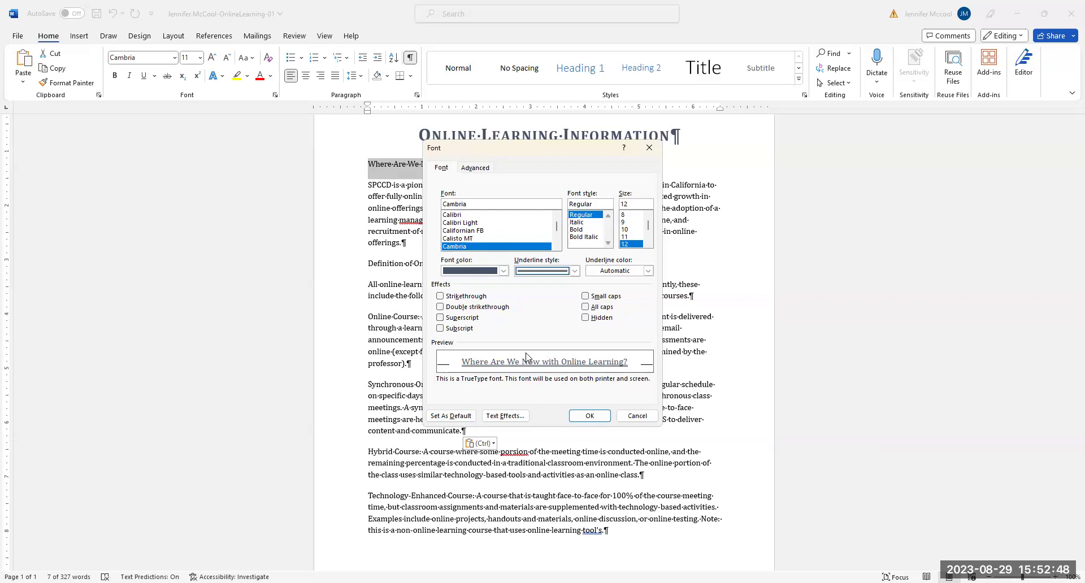
{"action": "left_click", "coordinate": [647, 271]}
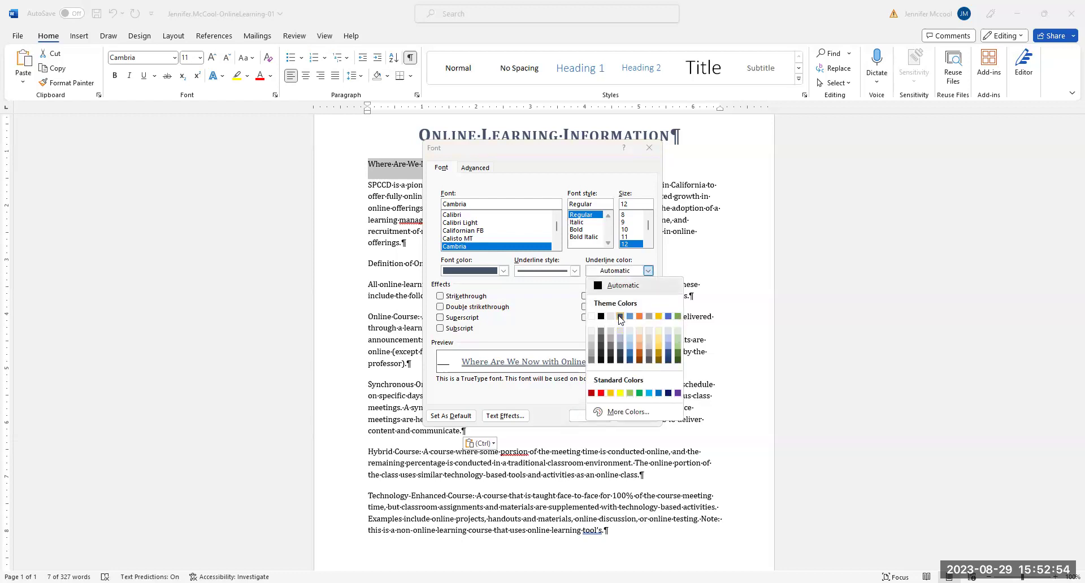
{"action": "left_click", "coordinate": [621, 317]}
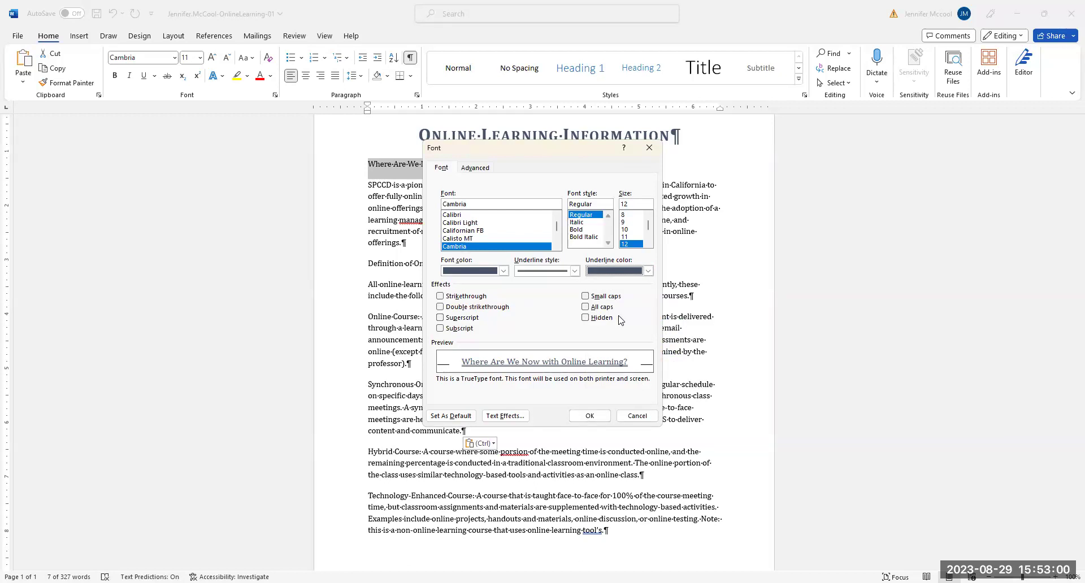
{"action": "left_click", "coordinate": [582, 416]}
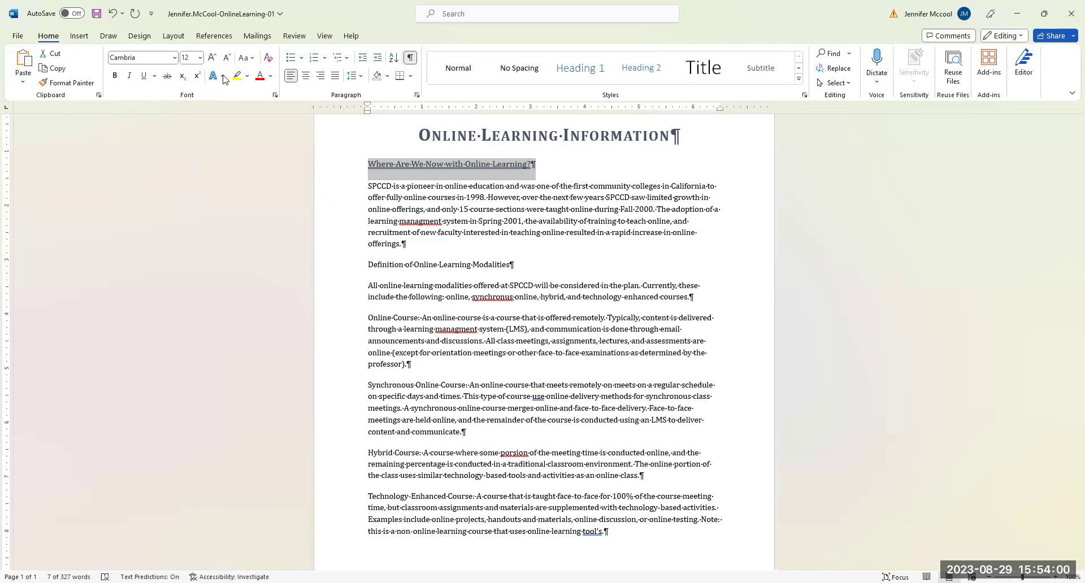
Add the first Outer shadow effect to the underlined heading and copy its formatting to "Definition of Online Learning Modalities" with Format Painter
{"action": "left_click", "coordinate": [223, 76]}
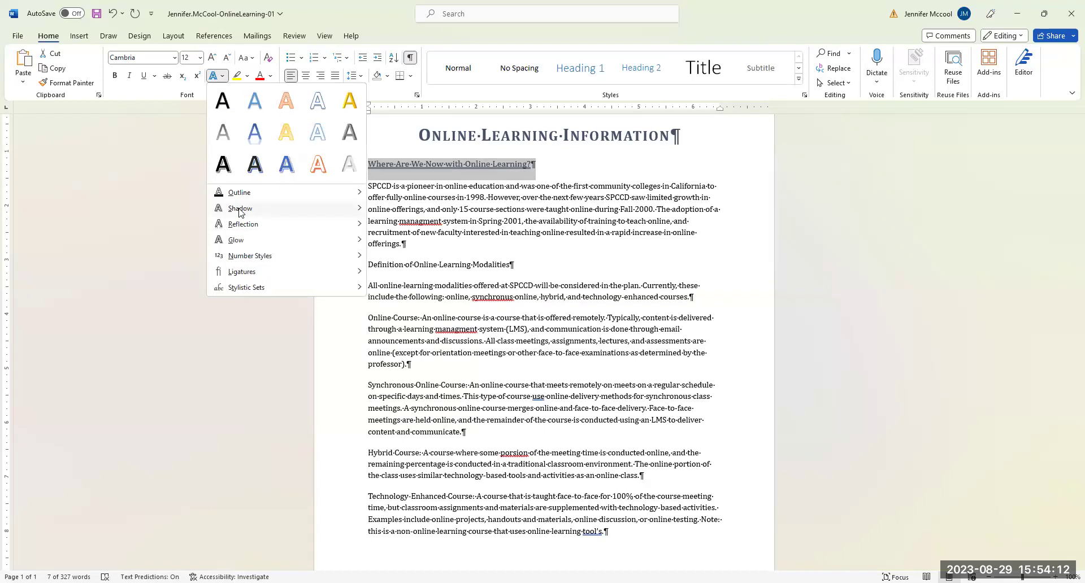
{"action": "mouse_move", "coordinate": [241, 212]}
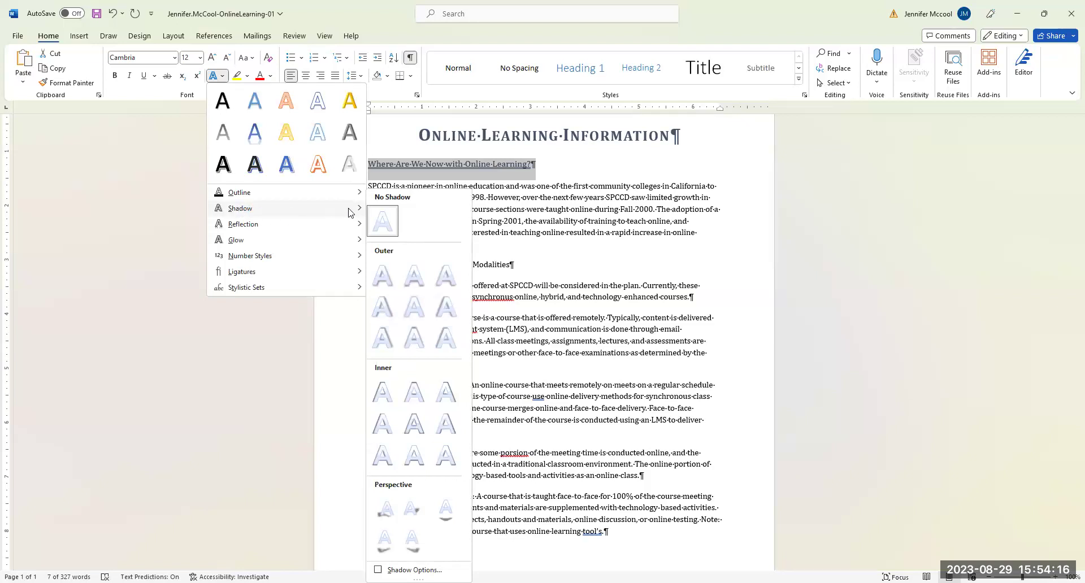
{"action": "left_click", "coordinate": [381, 277]}
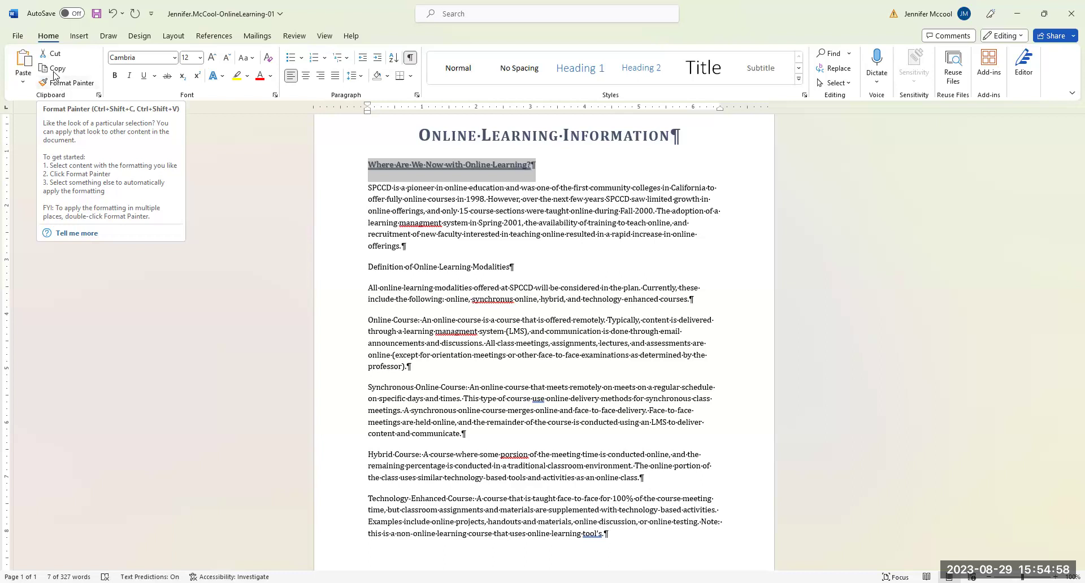
{"action": "left_click", "coordinate": [59, 85]}
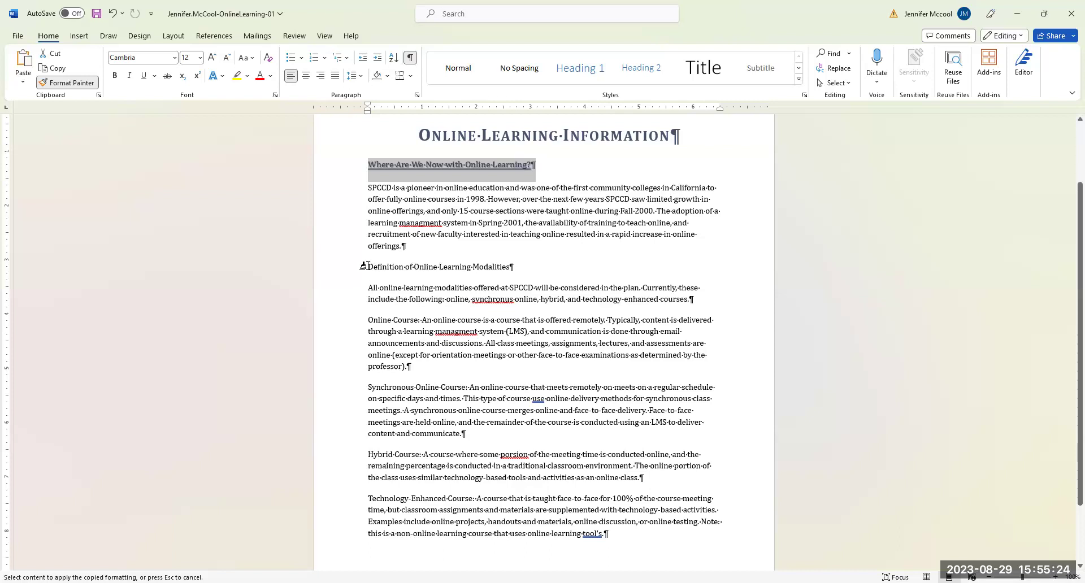
{"action": "left_click_drag", "start_coordinate": [368, 266], "coordinate": [514, 266]}
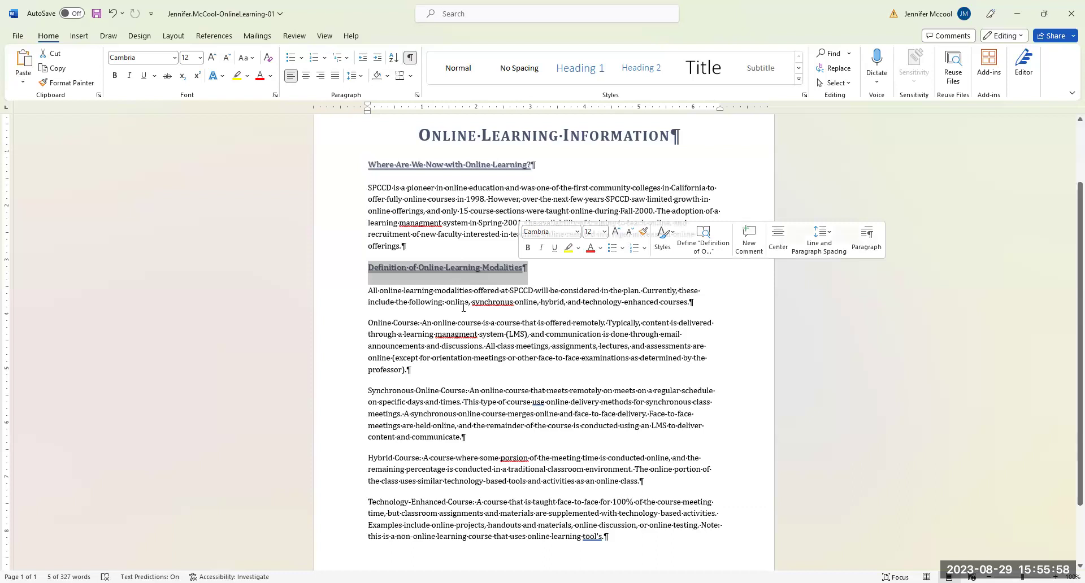
Format the "Online Course:" label as bold with small caps in the dark blue-gray theme color
{"action": "left_click_drag", "start_coordinate": [368, 323], "coordinate": [418, 327]}
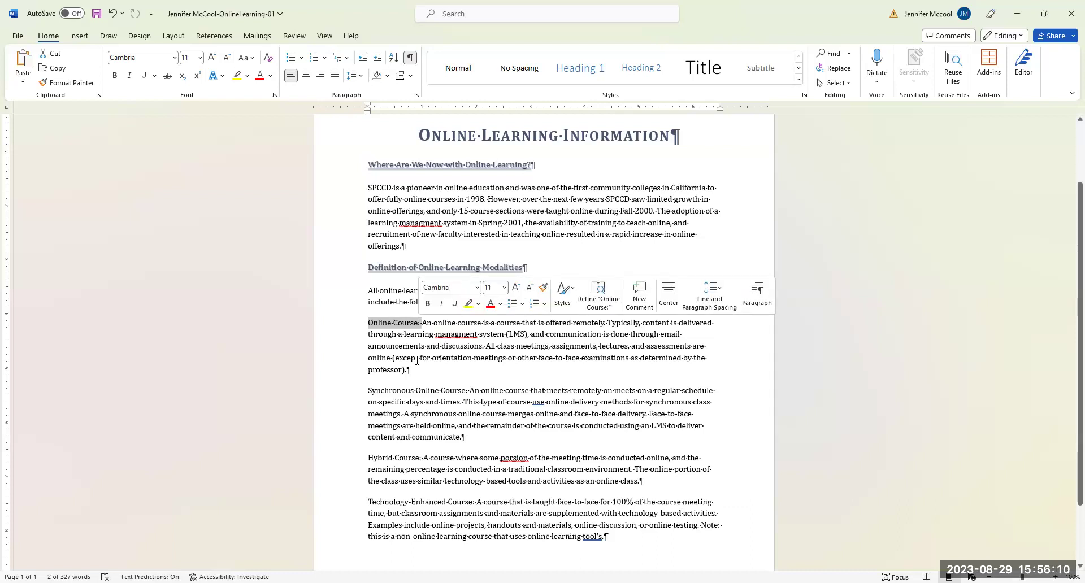
{"action": "left_click", "coordinate": [275, 95]}
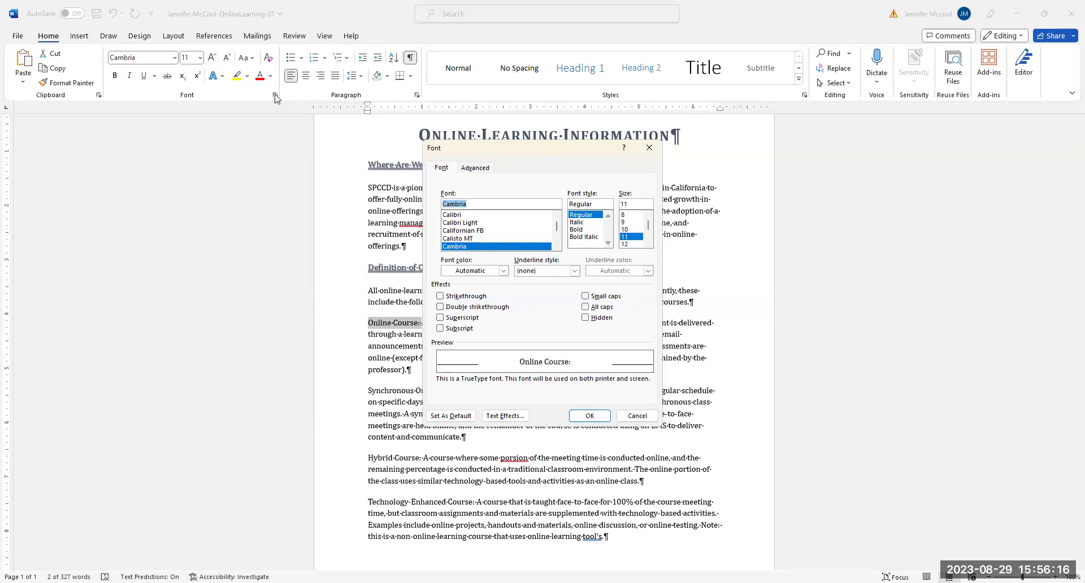
{"action": "left_click", "coordinate": [576, 230]}
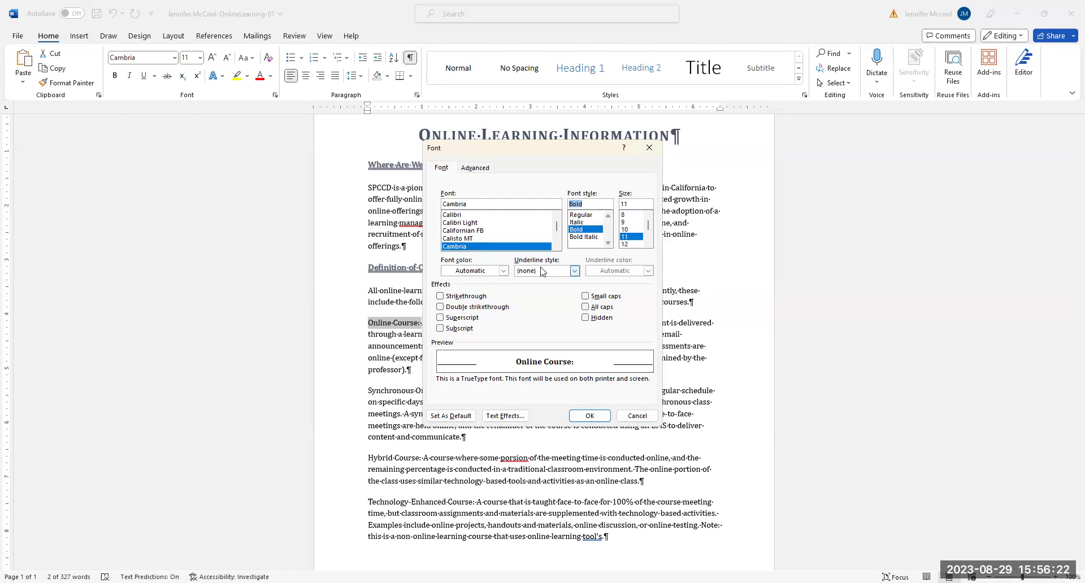
{"action": "left_click", "coordinate": [502, 271]}
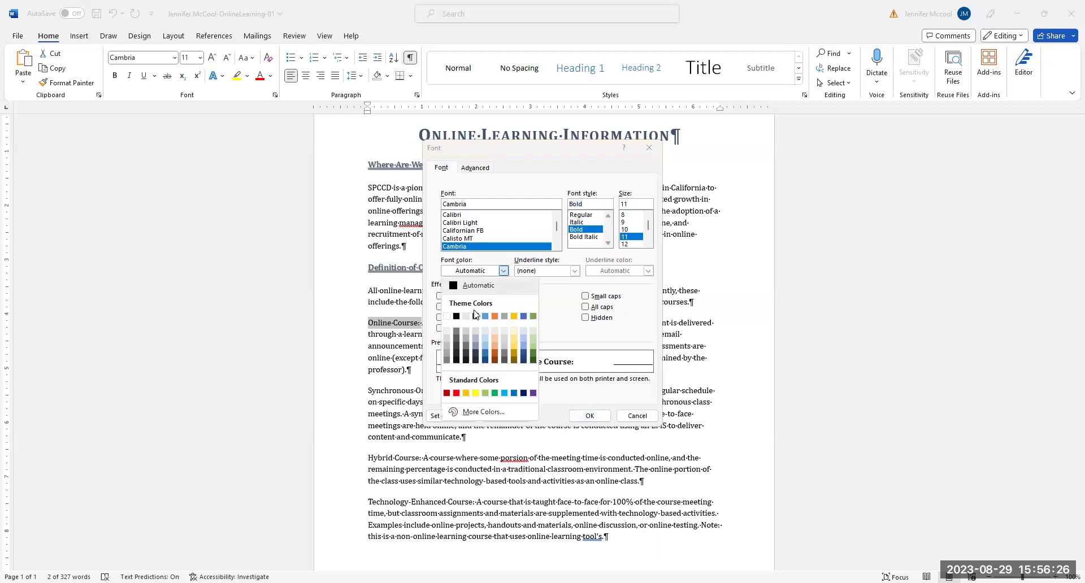
{"action": "left_click", "coordinate": [476, 317]}
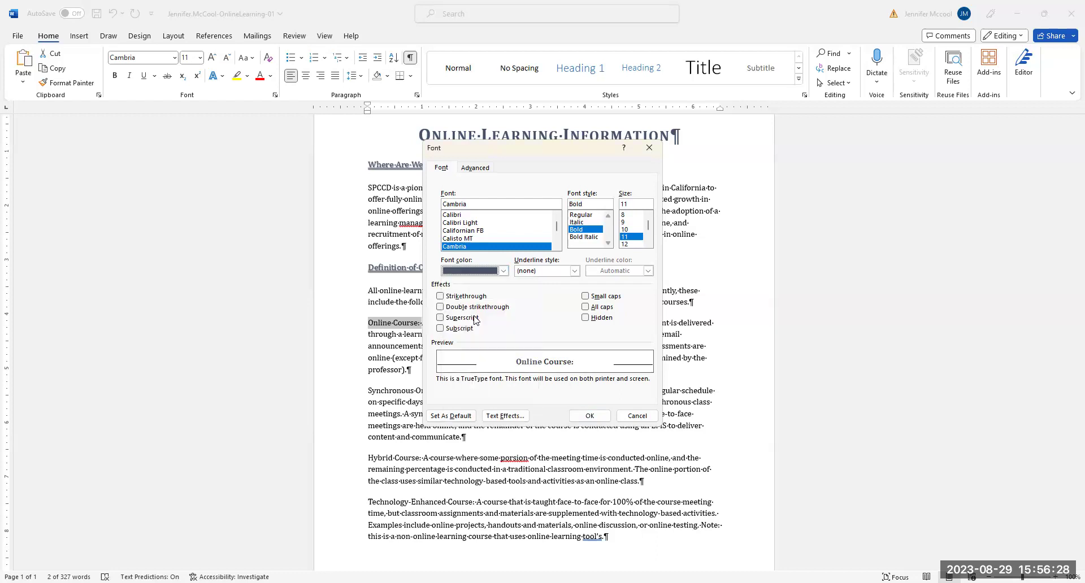
{"action": "left_click", "coordinate": [585, 297]}
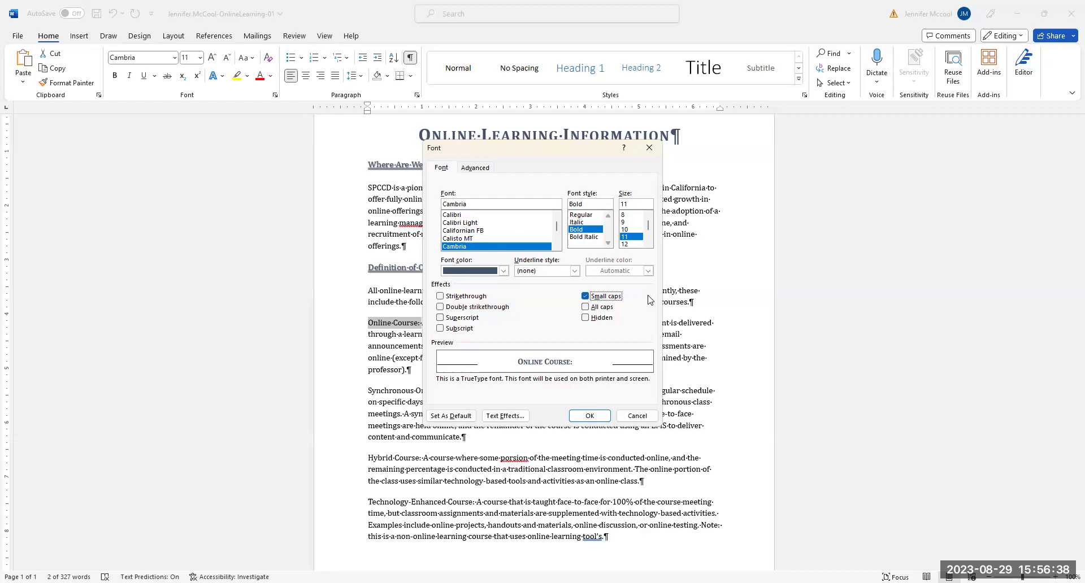
{"action": "left_click", "coordinate": [590, 415]}
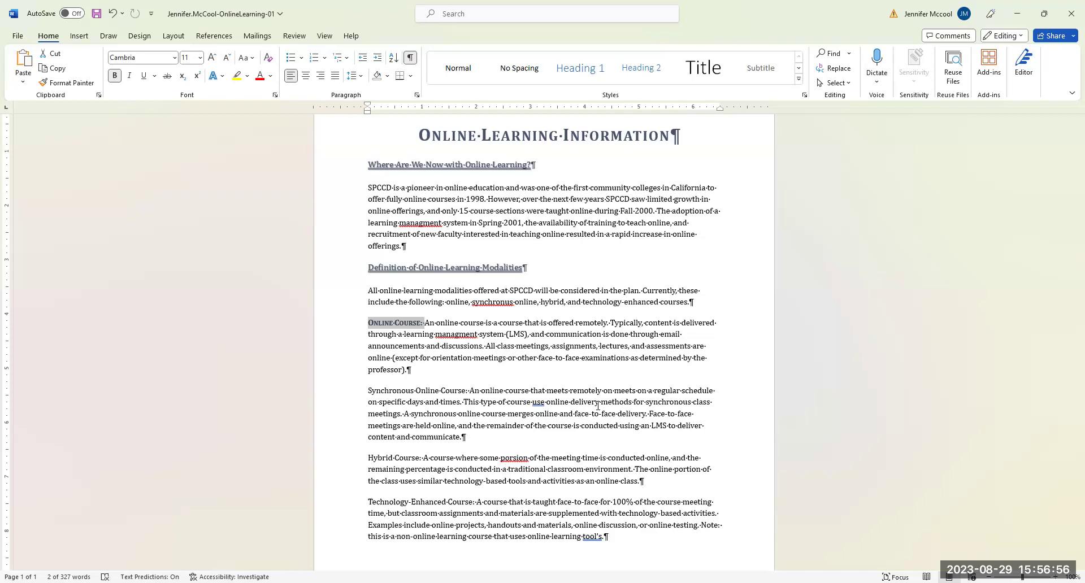
Copy the "Online Course:" formatting with Format Painter to "Synchronous Online Course:", "Hybrid Course:" and "Technology Enhanced Course:", turn the tool off and deselect the text
{"action": "left_click", "coordinate": [63, 85]}
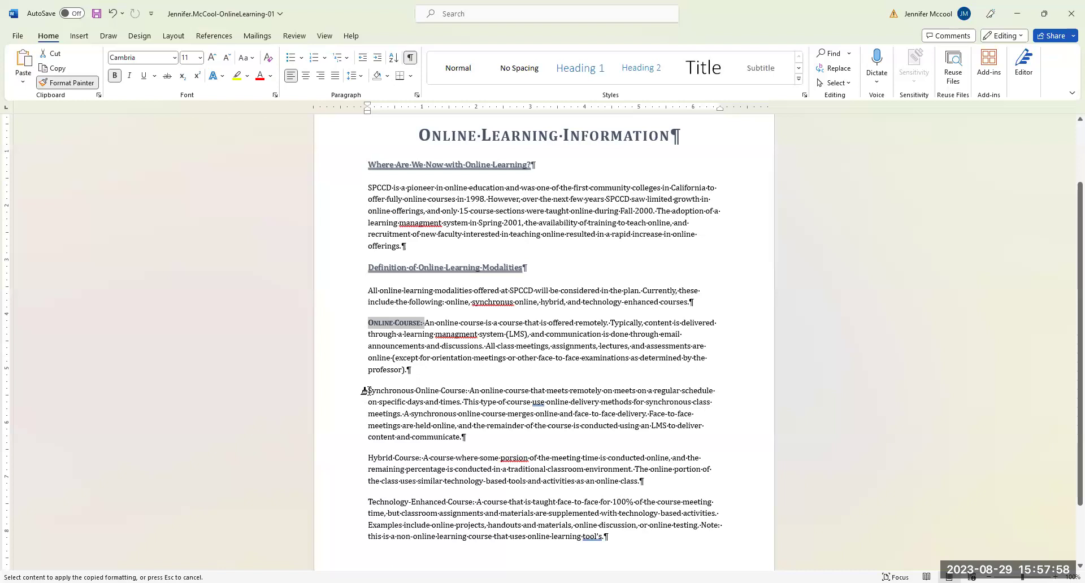
{"action": "left_click_drag", "start_coordinate": [363, 390], "coordinate": [468, 390]}
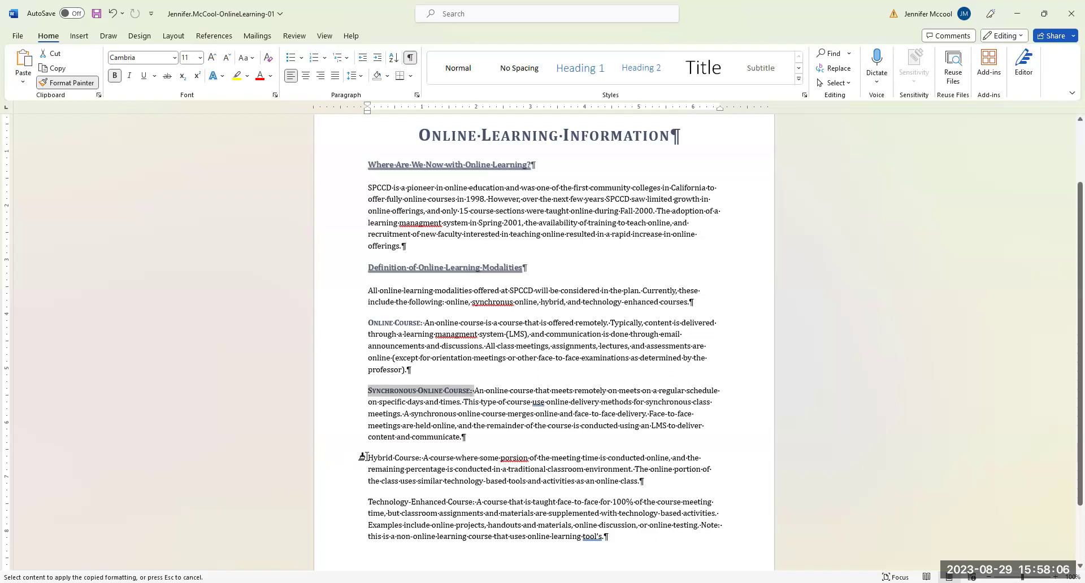
{"action": "left_click_drag", "start_coordinate": [363, 457], "coordinate": [424, 459]}
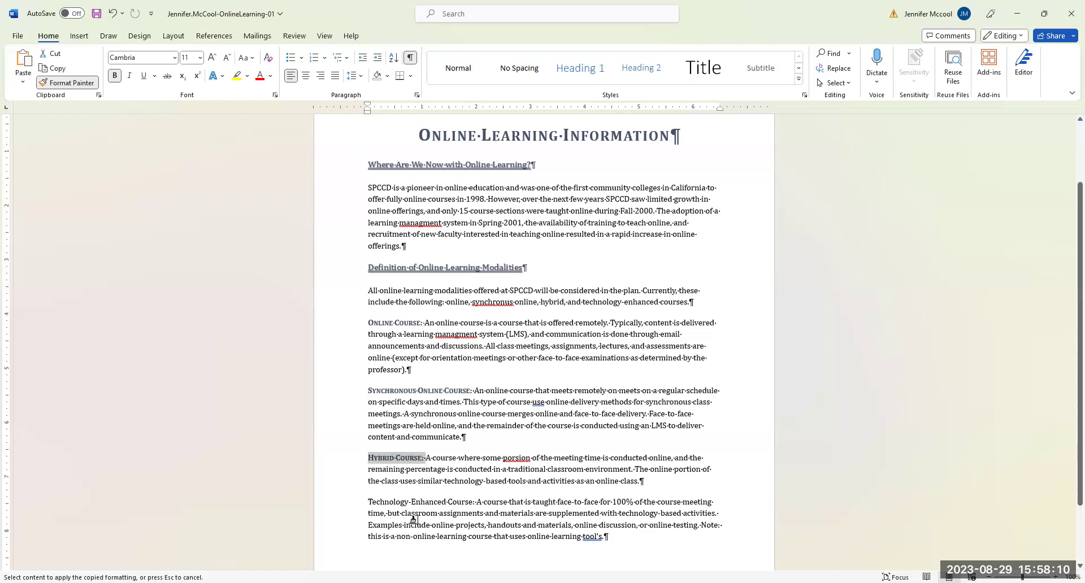
{"action": "left_click_drag", "start_coordinate": [364, 502], "coordinate": [481, 502]}
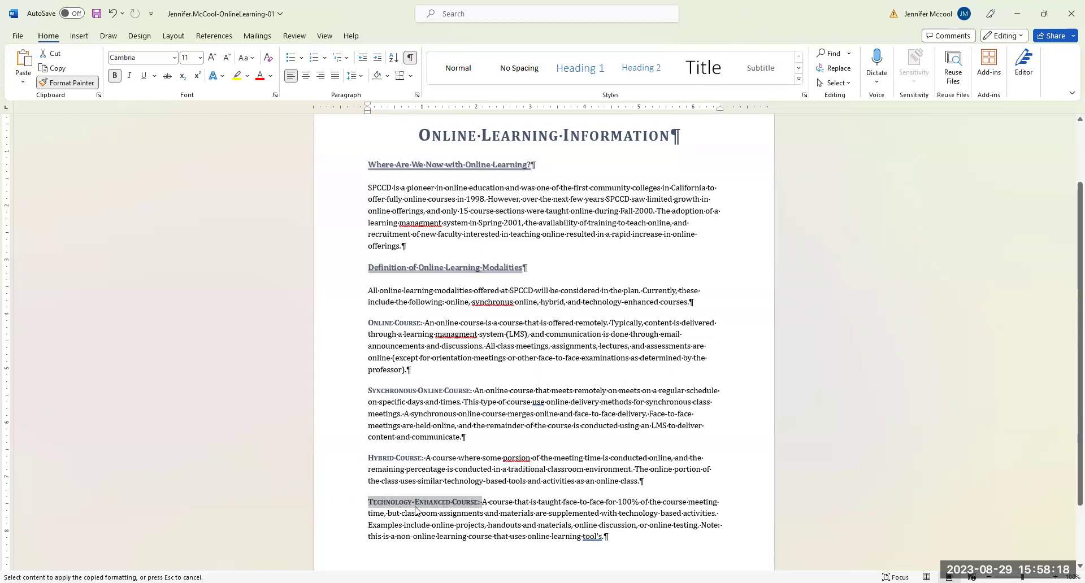
{"action": "left_click", "coordinate": [64, 87]}
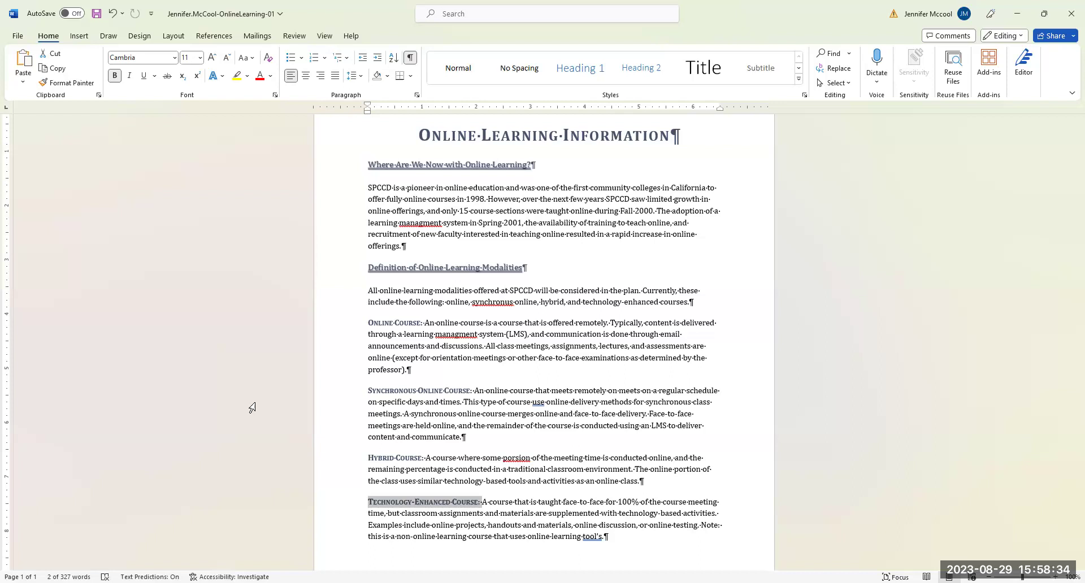
{"action": "left_click", "coordinate": [352, 515]}
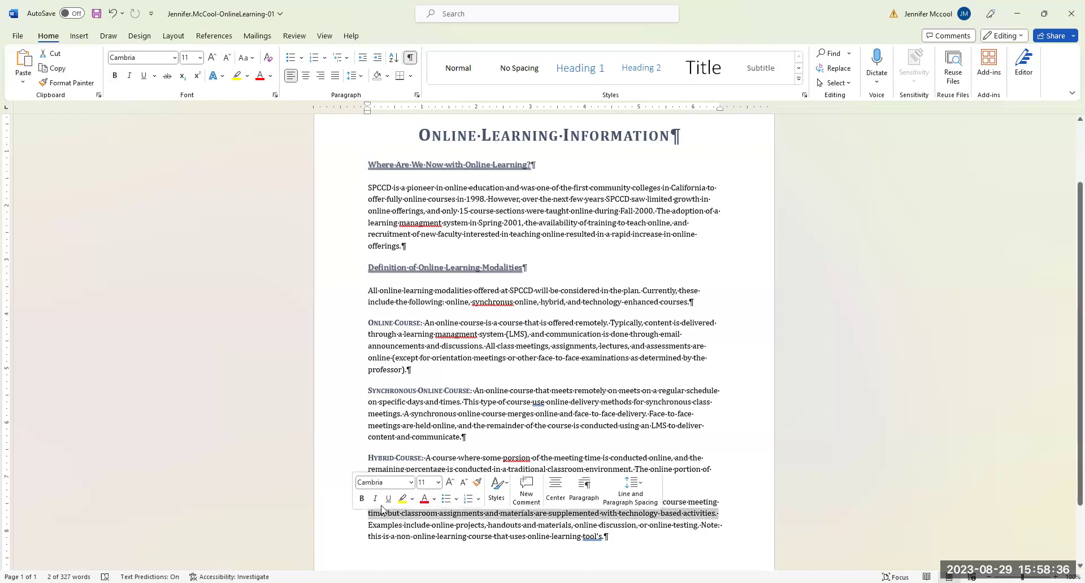
{"action": "left_click", "coordinate": [351, 437]}
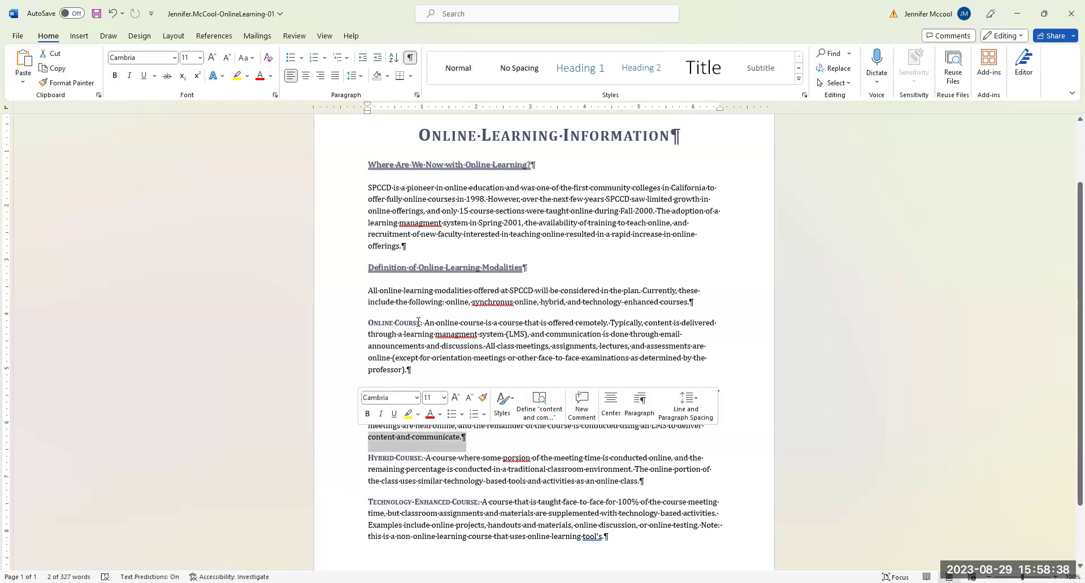
{"action": "left_click", "coordinate": [418, 322]}
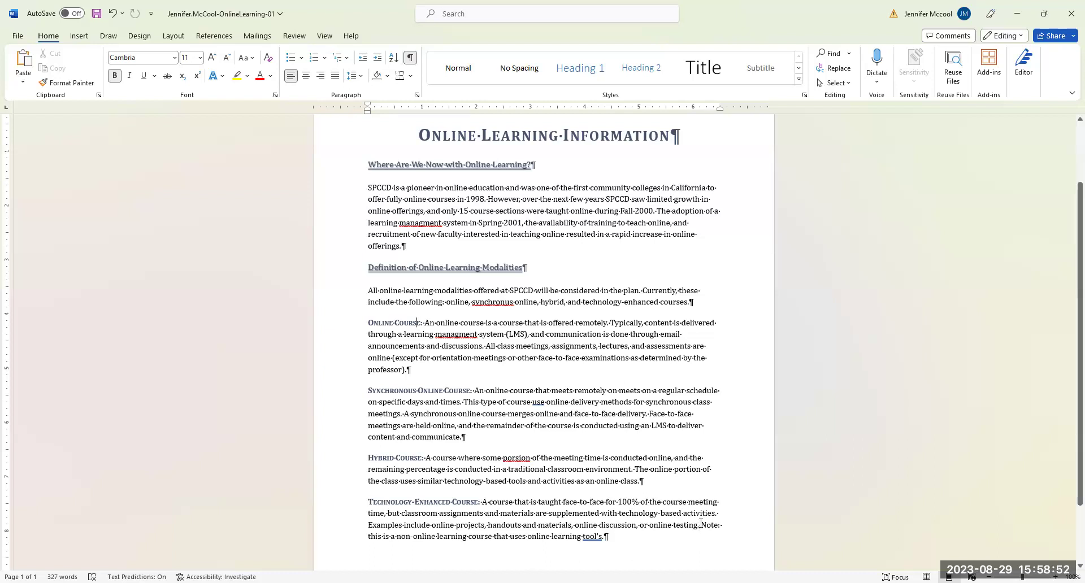
Italicize the "Note:" sentence ending the last paragraph and correct "managment" to "management" in the first body paragraph
{"action": "left_click_drag", "start_coordinate": [701, 525], "coordinate": [722, 537]}
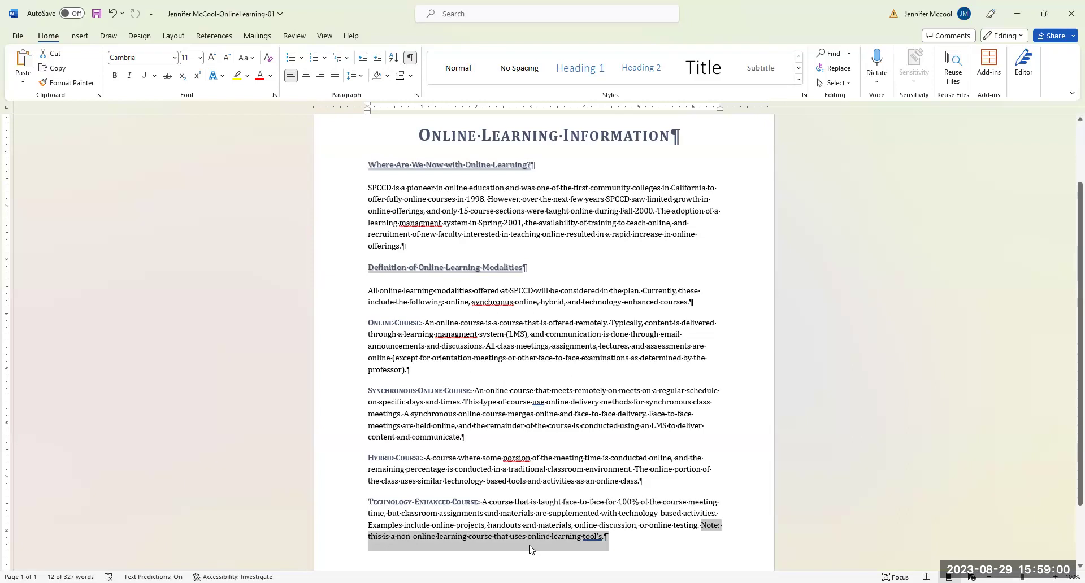
{"action": "left_click", "coordinate": [129, 77]}
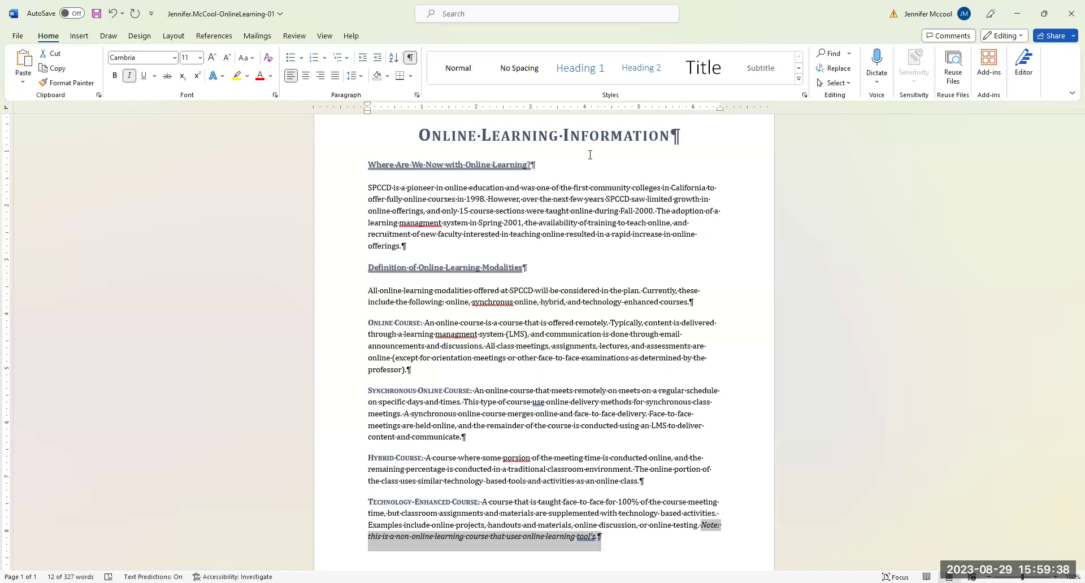
{"action": "right_click", "coordinate": [418, 223]}
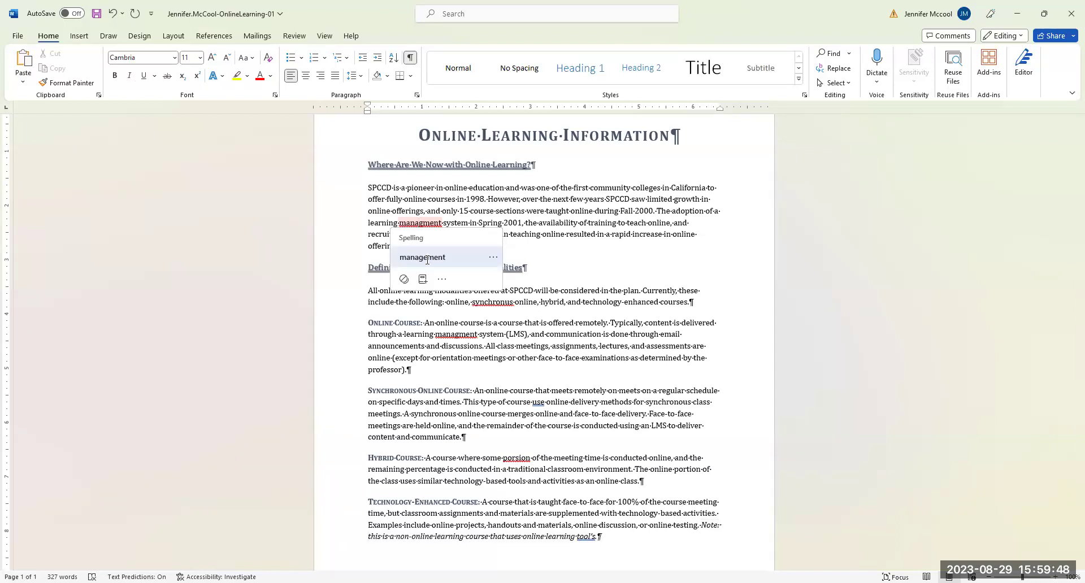
{"action": "left_click", "coordinate": [423, 257]}
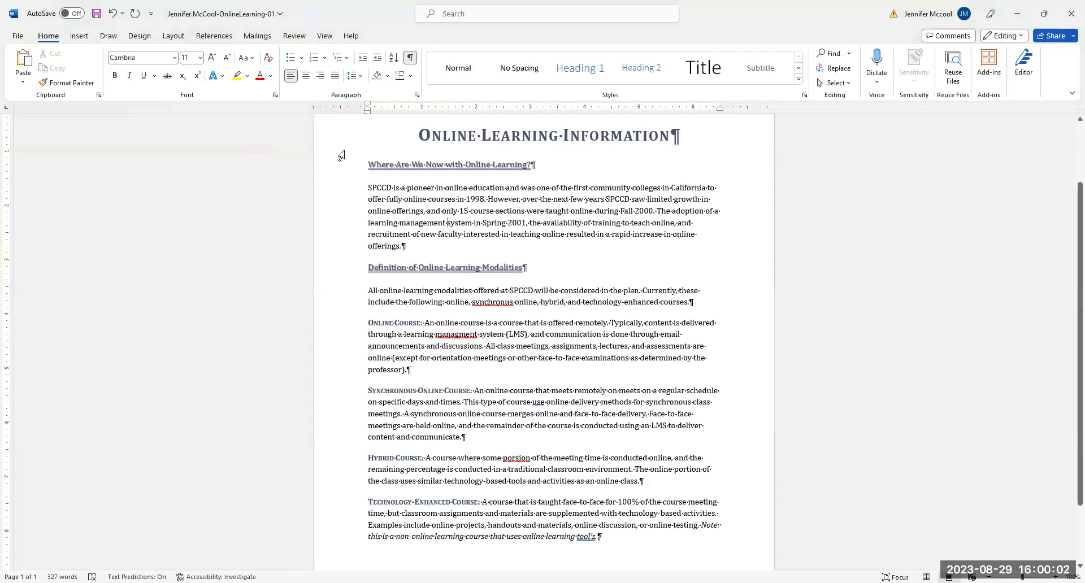
Run the spelling and grammar check, accepting the corrections "synchronous", "management", "uses", "portion" and "tools"
{"action": "left_click", "coordinate": [298, 38]}
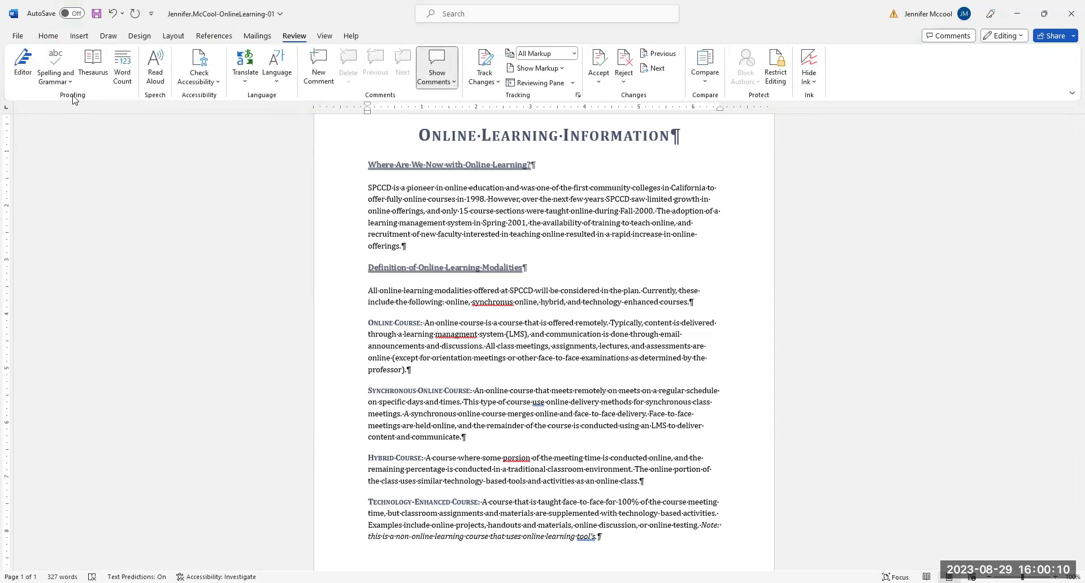
{"action": "left_click", "coordinate": [55, 63]}
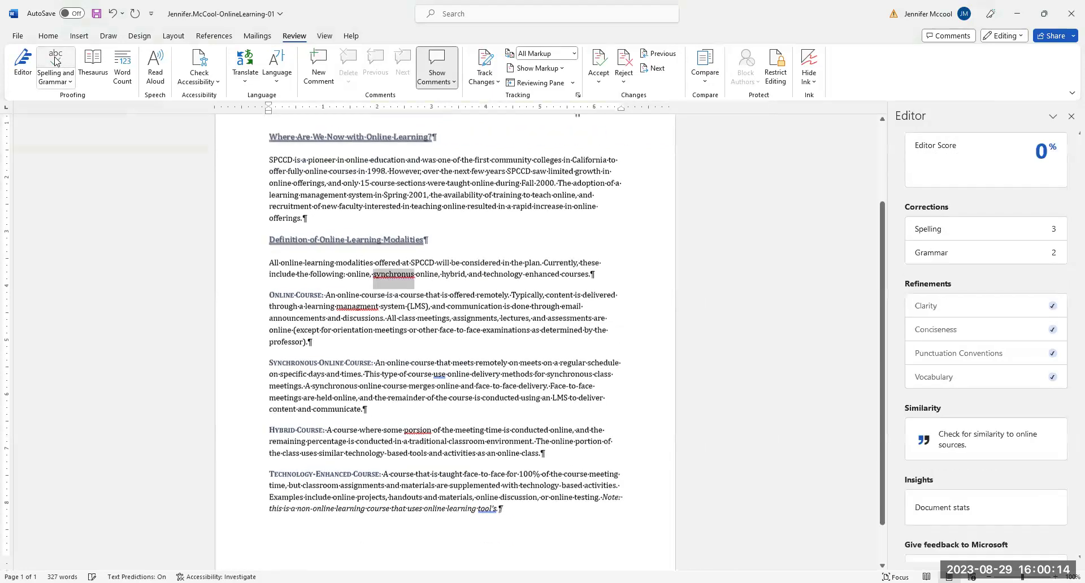
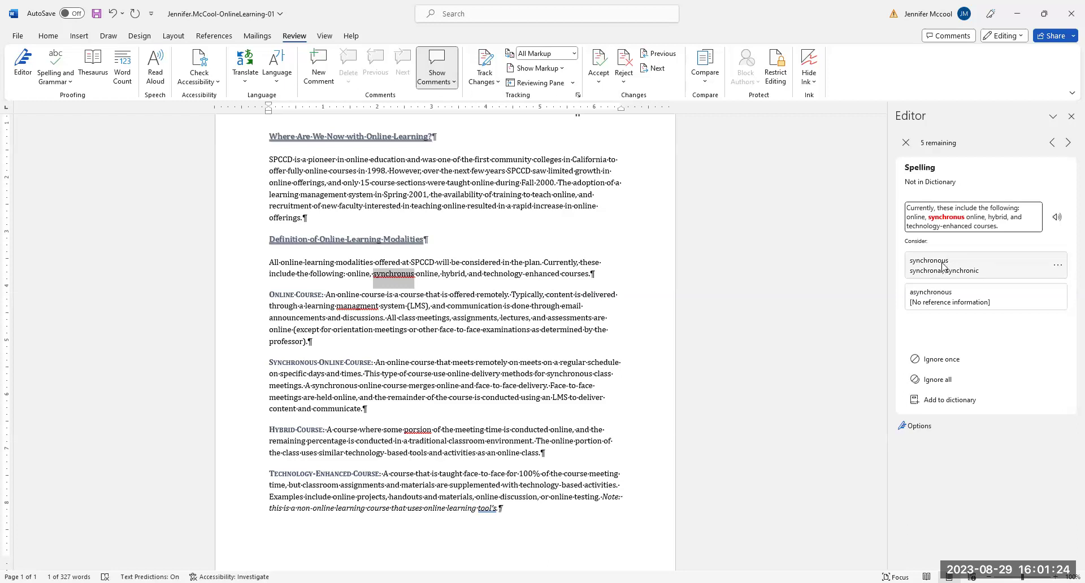
{"action": "left_click", "coordinate": [942, 267]}
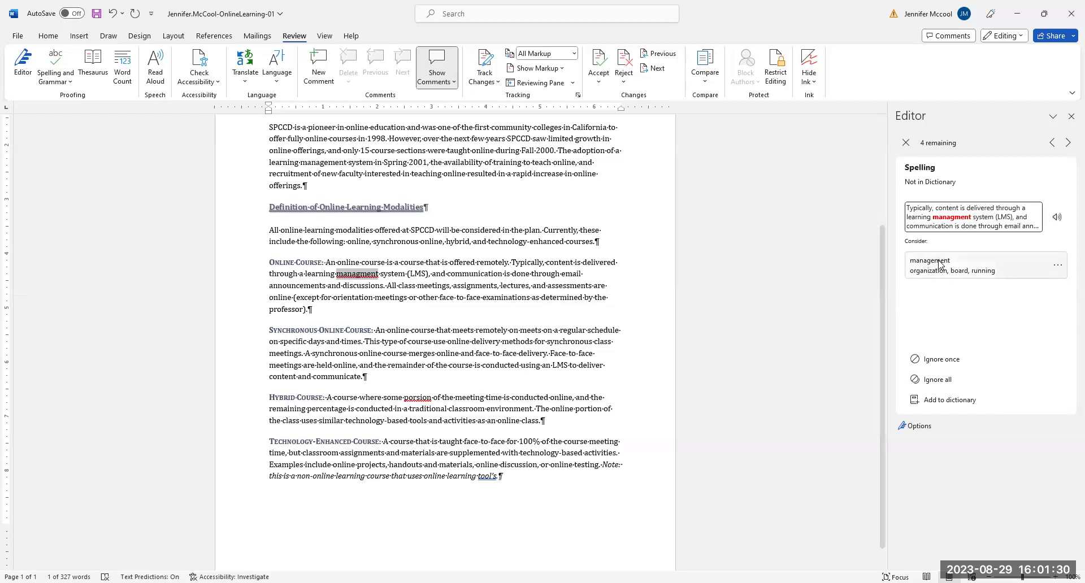
{"action": "left_click", "coordinate": [941, 263]}
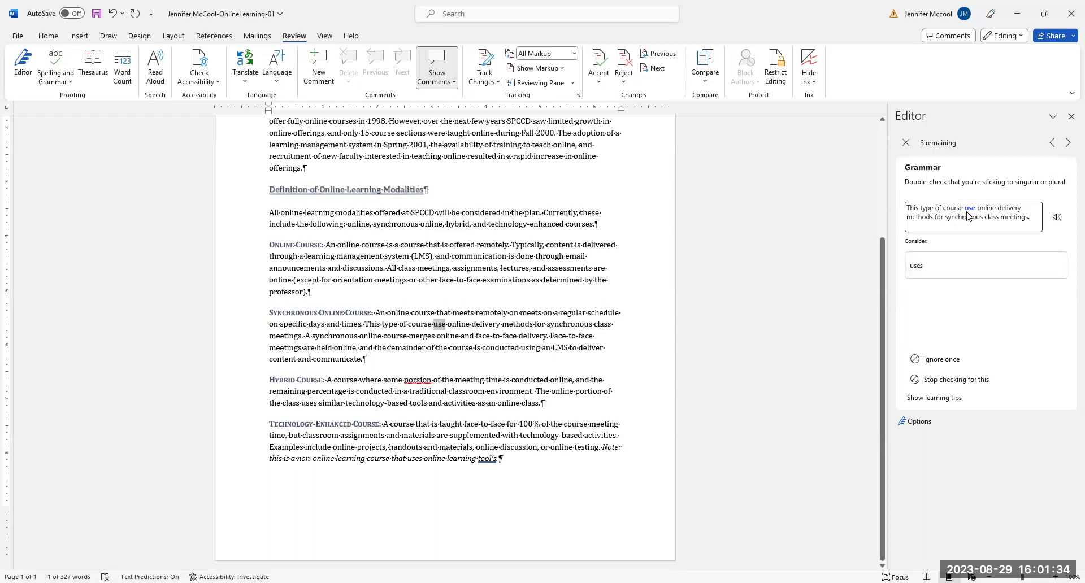
{"action": "left_click", "coordinate": [919, 270]}
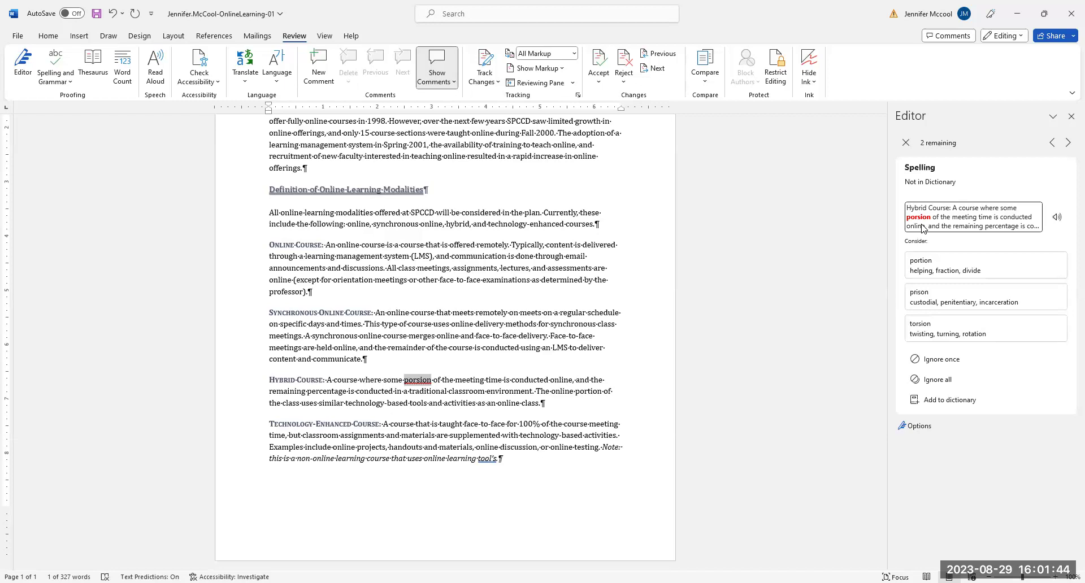
{"action": "left_click", "coordinate": [932, 270]}
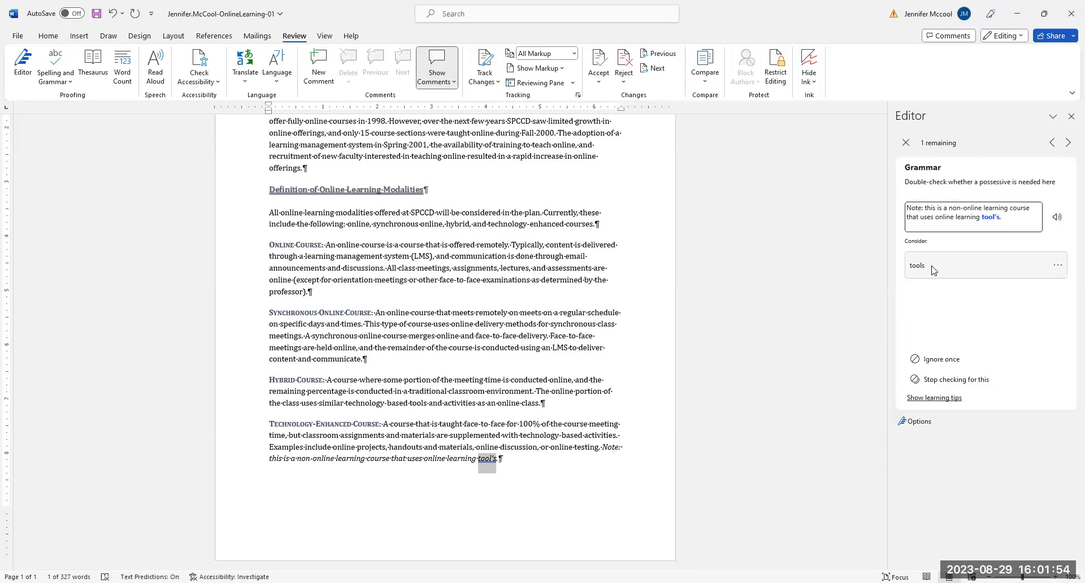
{"action": "left_click", "coordinate": [931, 270]}
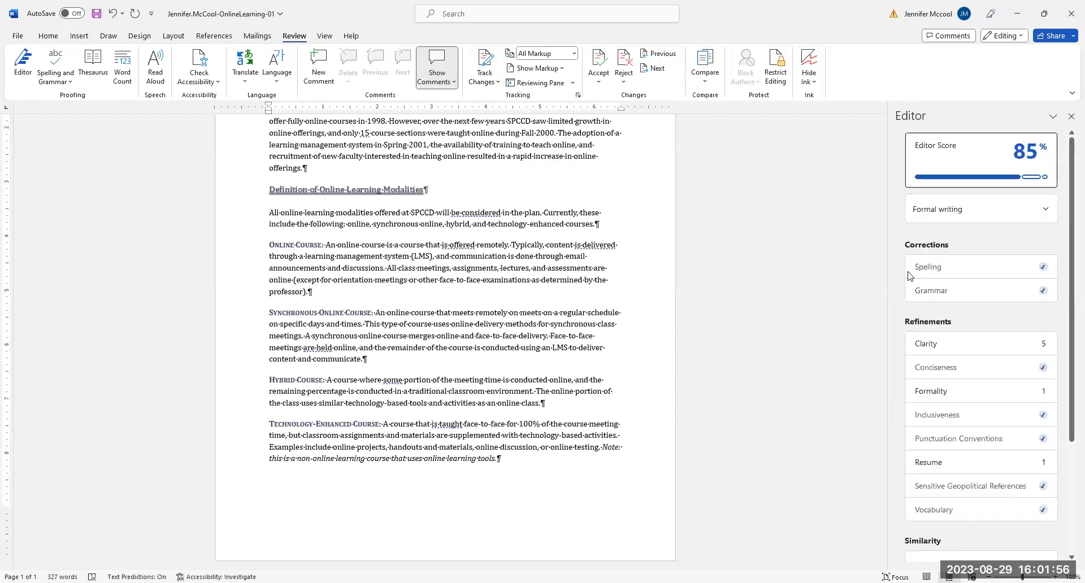
{"action": "mouse_move", "coordinate": [985, 153]}
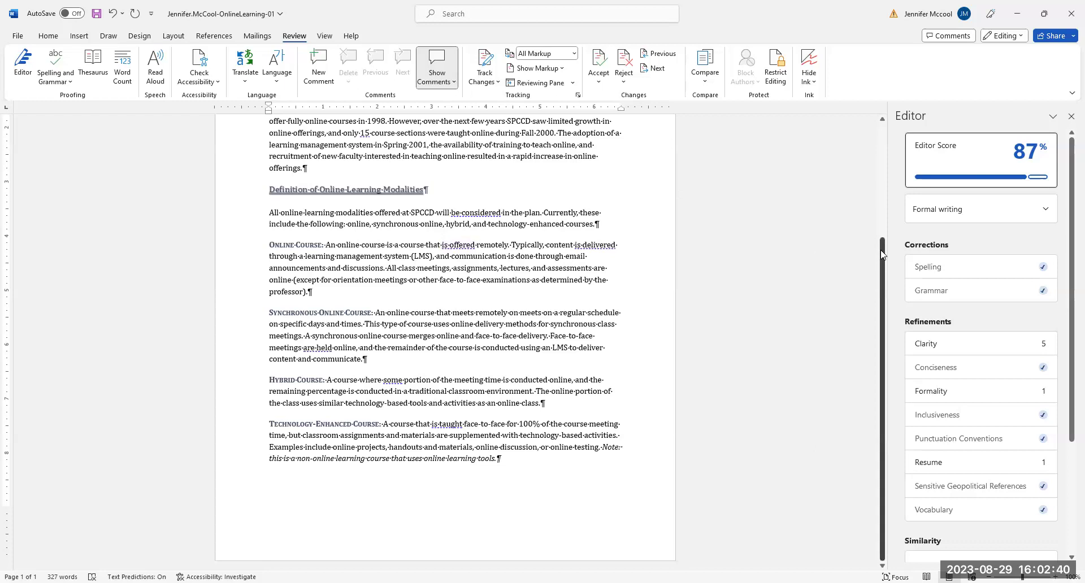
Look up "synchronous" from the paragraph under "Definition of Online Learning Modalities", expand its dictionary definition, and close the search results
{"action": "left_click_drag", "start_coordinate": [879, 263], "coordinate": [882, 141]}
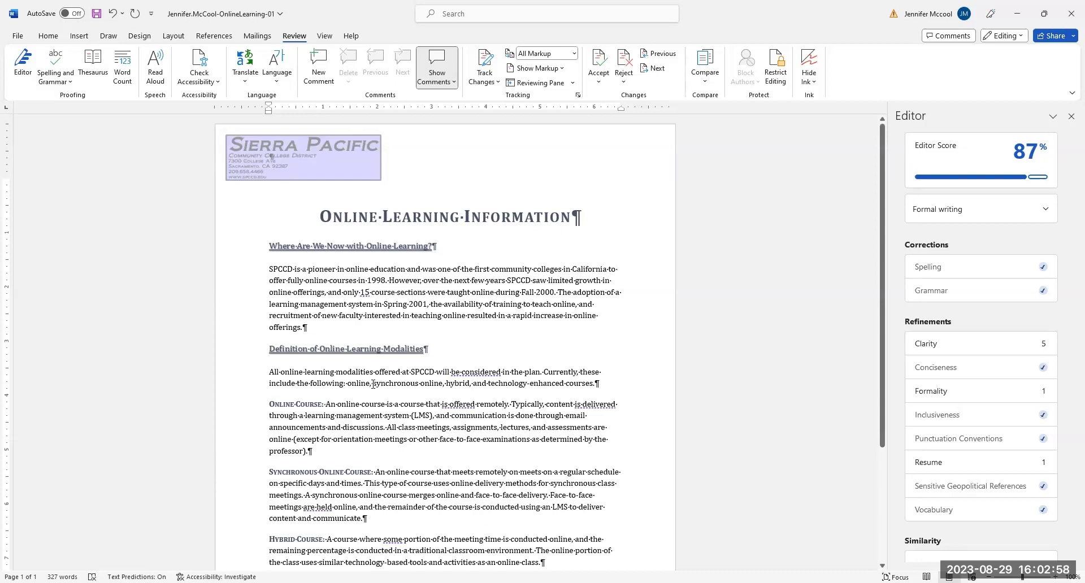
{"action": "left_click_drag", "start_coordinate": [373, 385], "coordinate": [418, 388]}
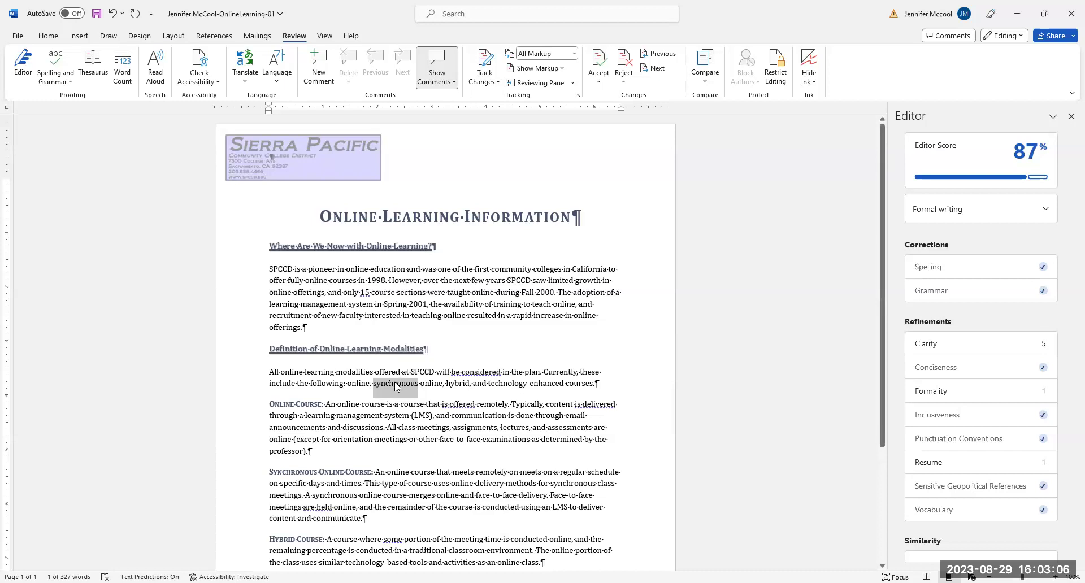
{"action": "right_click", "coordinate": [397, 386]}
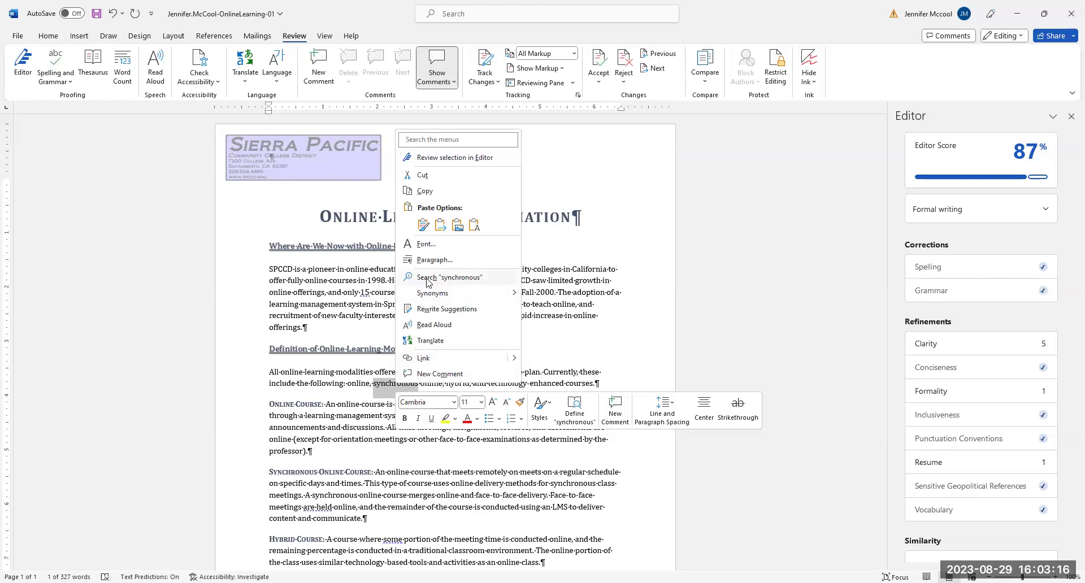
{"action": "right_click", "coordinate": [394, 390]}
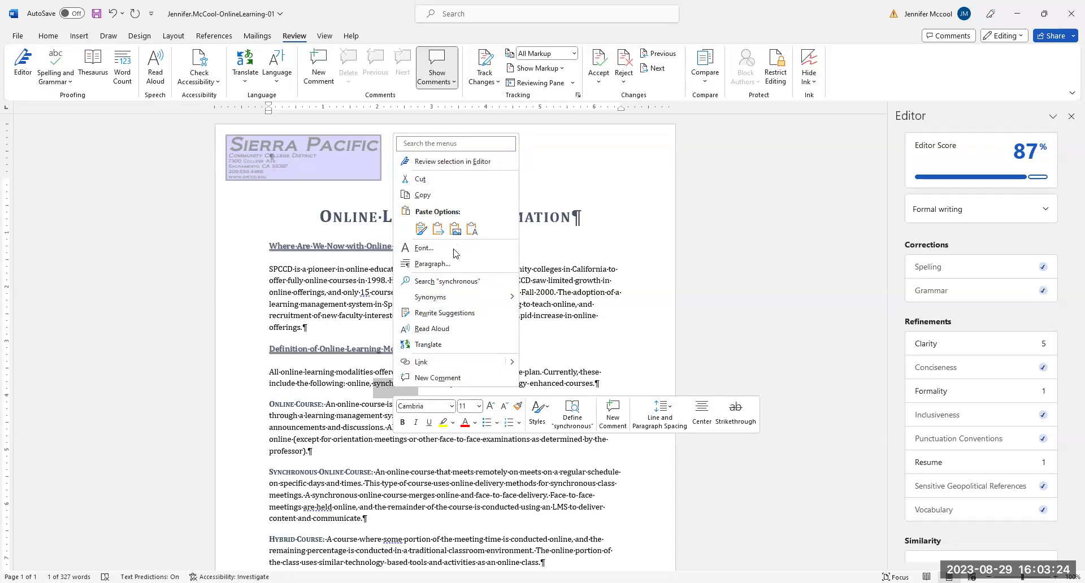
{"action": "left_click", "coordinate": [447, 281]}
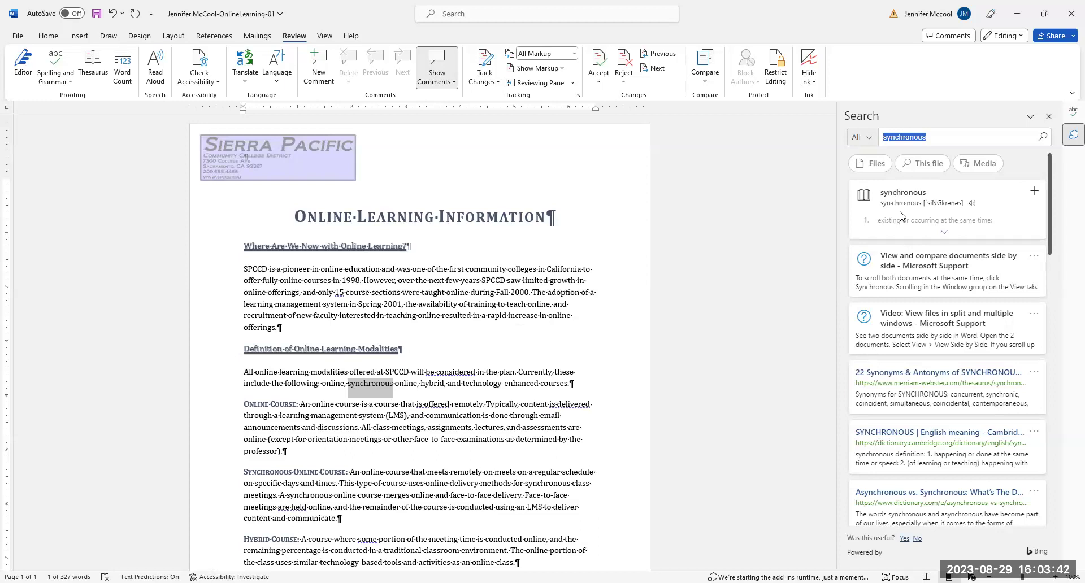
{"action": "left_click", "coordinate": [929, 233]}
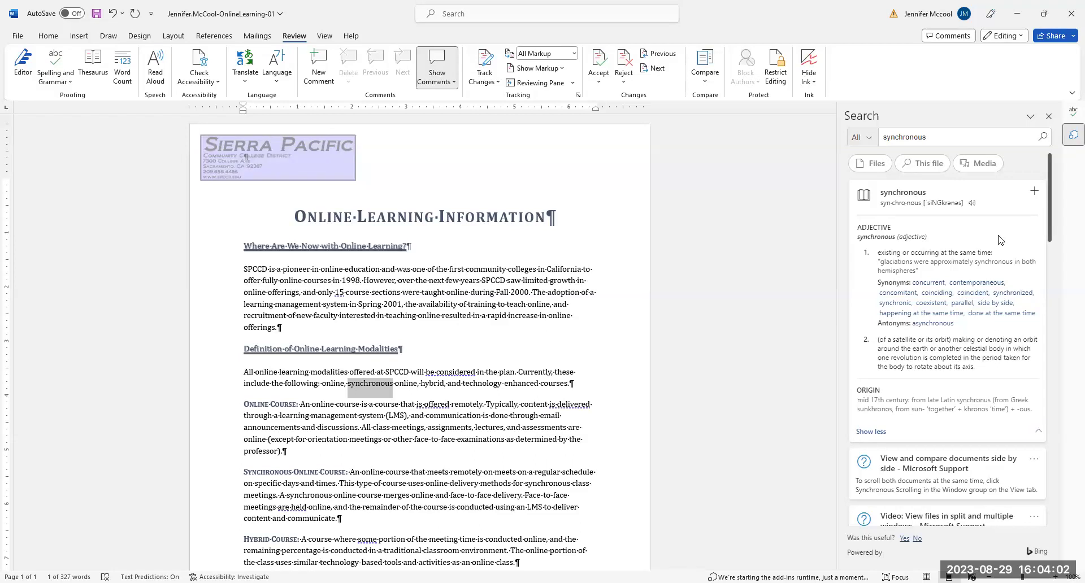
{"action": "left_click", "coordinate": [1048, 118]}
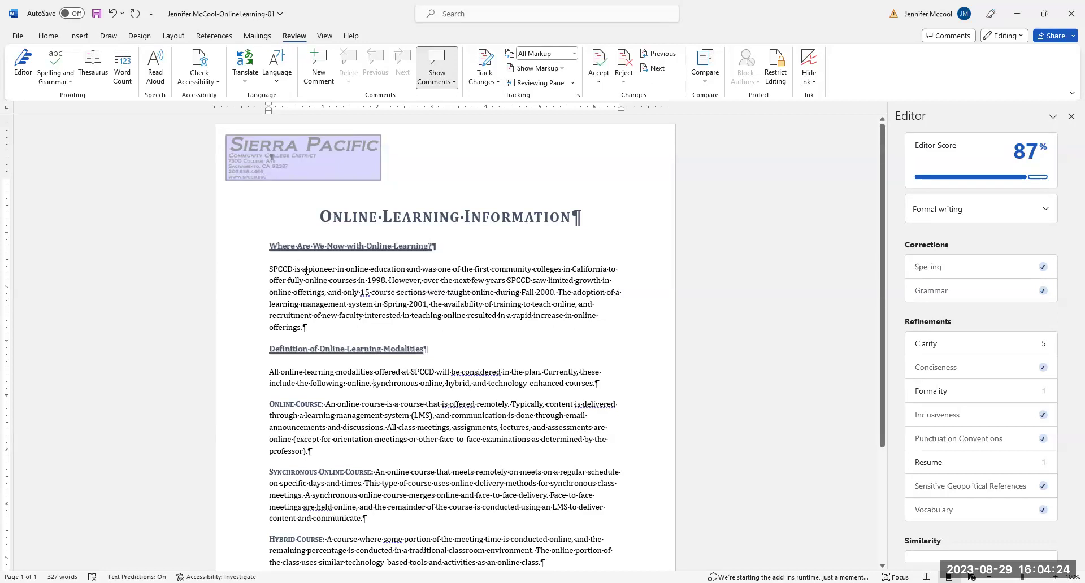
Replace "pioneer" in the first body paragraph with the thesaurus synonym "innovator" and correct the preceding "a" to "an"
{"action": "left_click_drag", "start_coordinate": [308, 269], "coordinate": [337, 271]}
{"action": "right_click", "coordinate": [324, 271]}
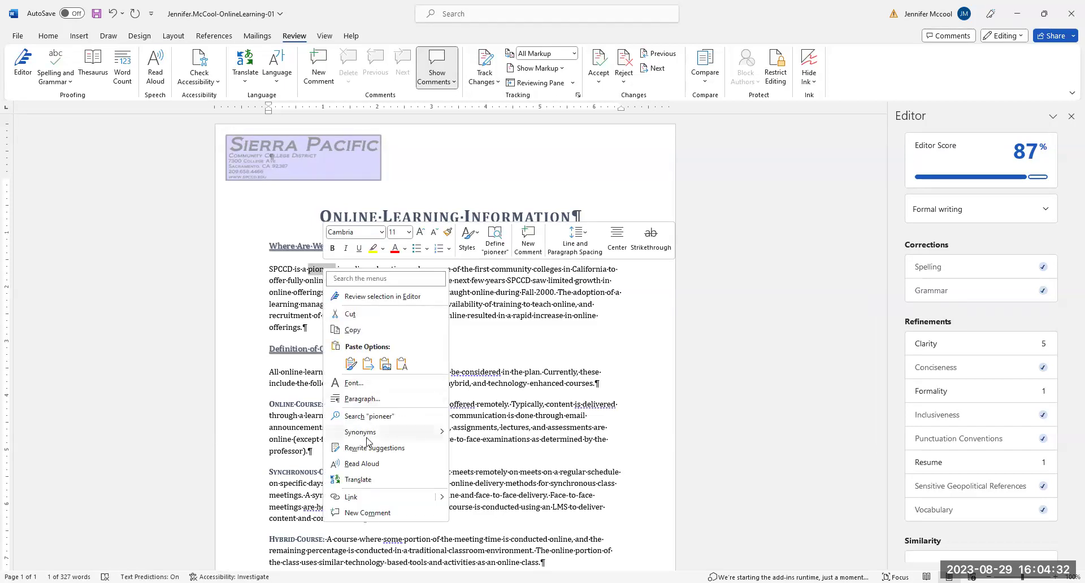
{"action": "mouse_move", "coordinate": [368, 441]}
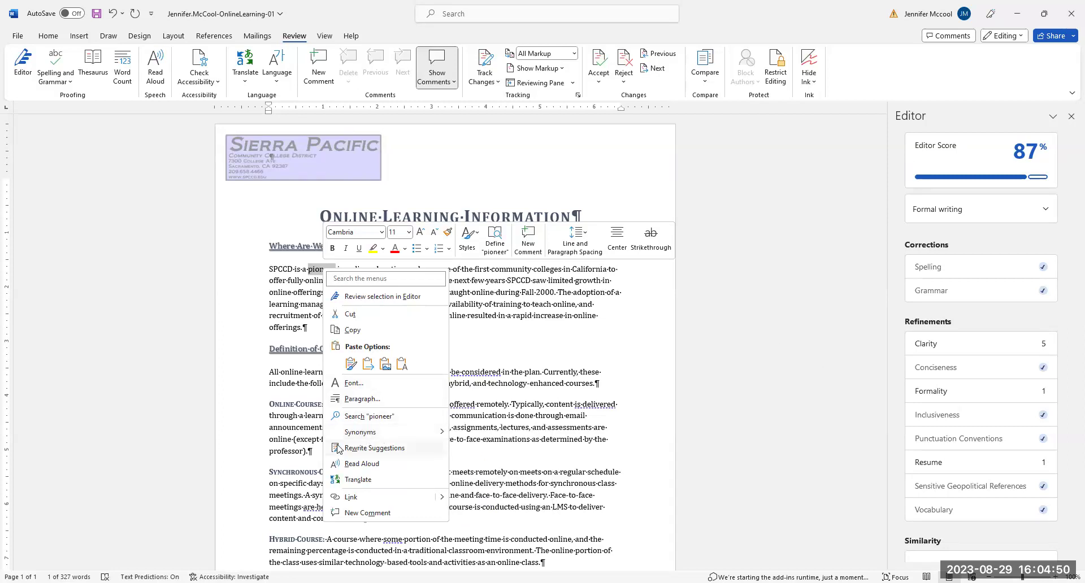
{"action": "mouse_move", "coordinate": [411, 436]}
{"action": "left_click", "coordinate": [96, 61]}
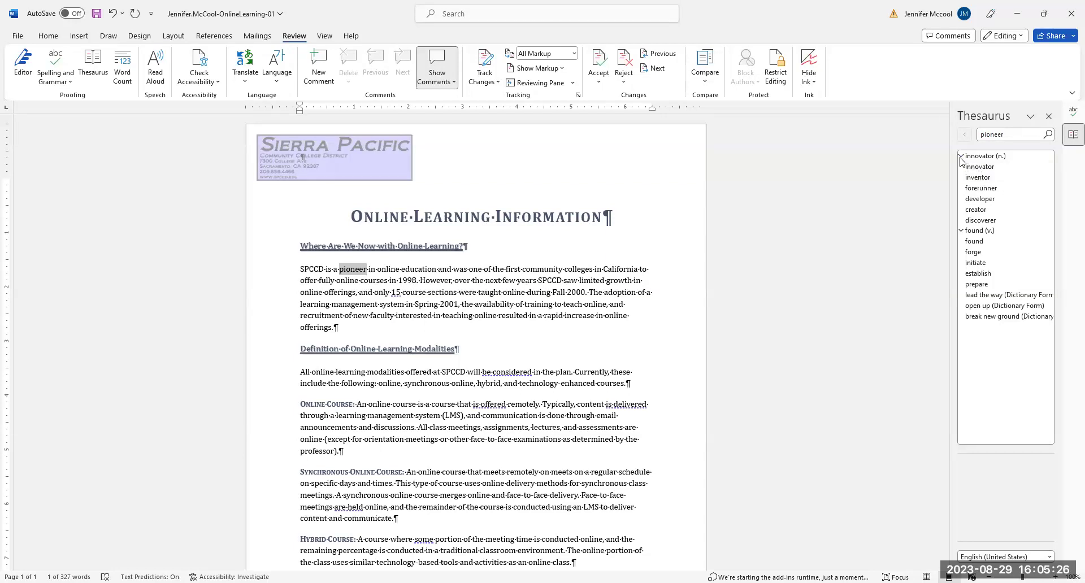
{"action": "left_click", "coordinate": [1047, 169]}
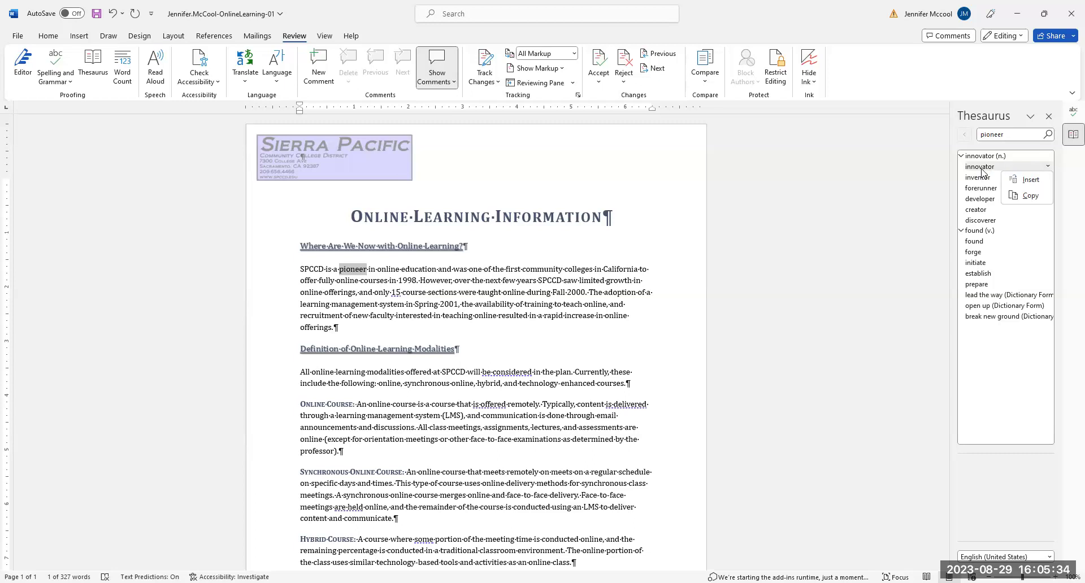
{"action": "left_click", "coordinate": [1030, 179]}
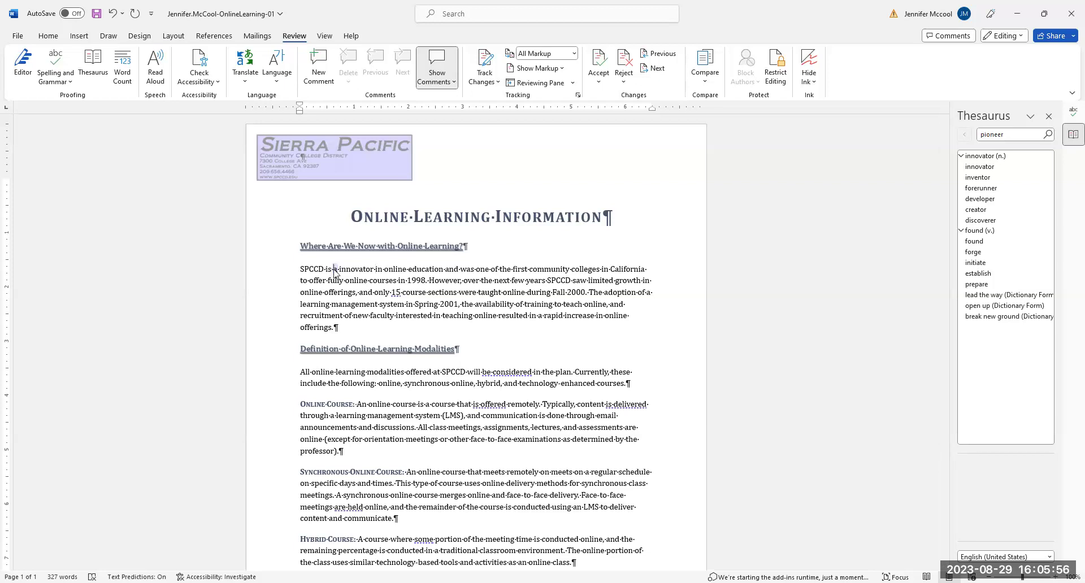
{"action": "right_click", "coordinate": [335, 269]}
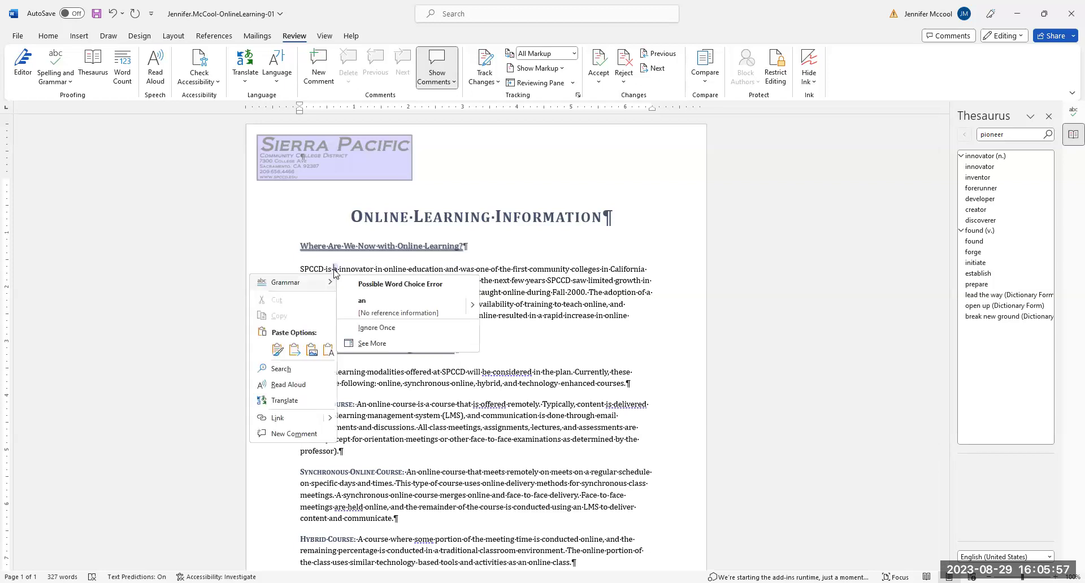
{"action": "left_click", "coordinate": [362, 304]}
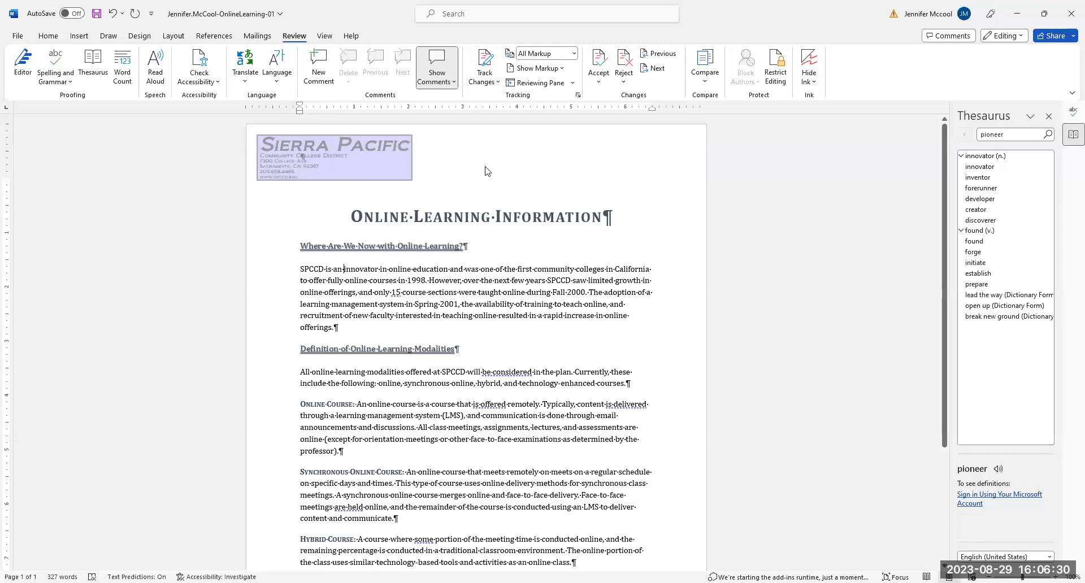
Start Read Aloud from the "Online Learning Information" title, dismiss the voice sign-in notice and pause the reading
{"action": "left_click", "coordinate": [350, 214]}
{"action": "left_click", "coordinate": [156, 74]}
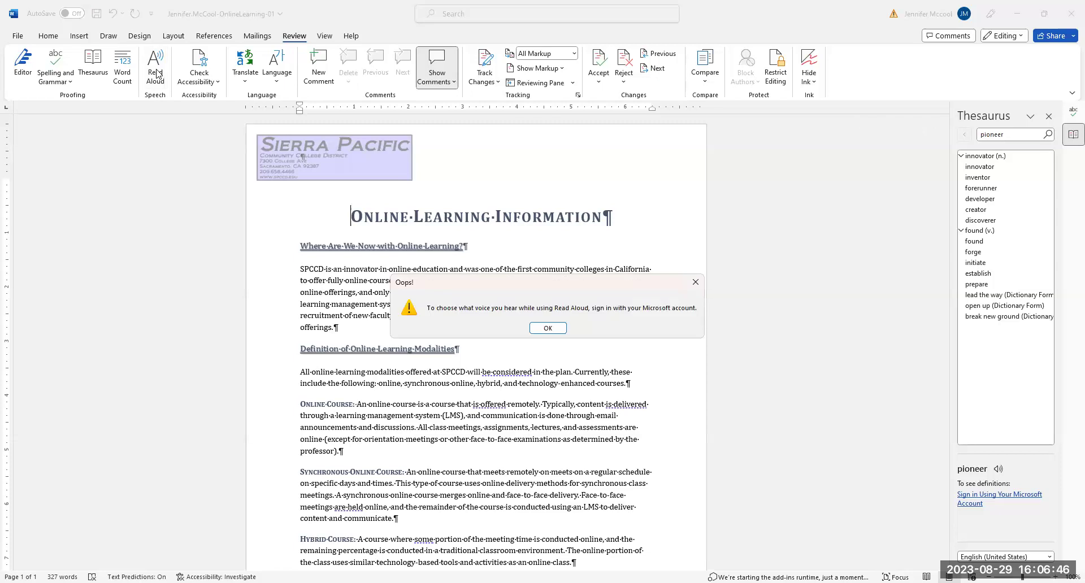
{"action": "left_click", "coordinate": [547, 328]}
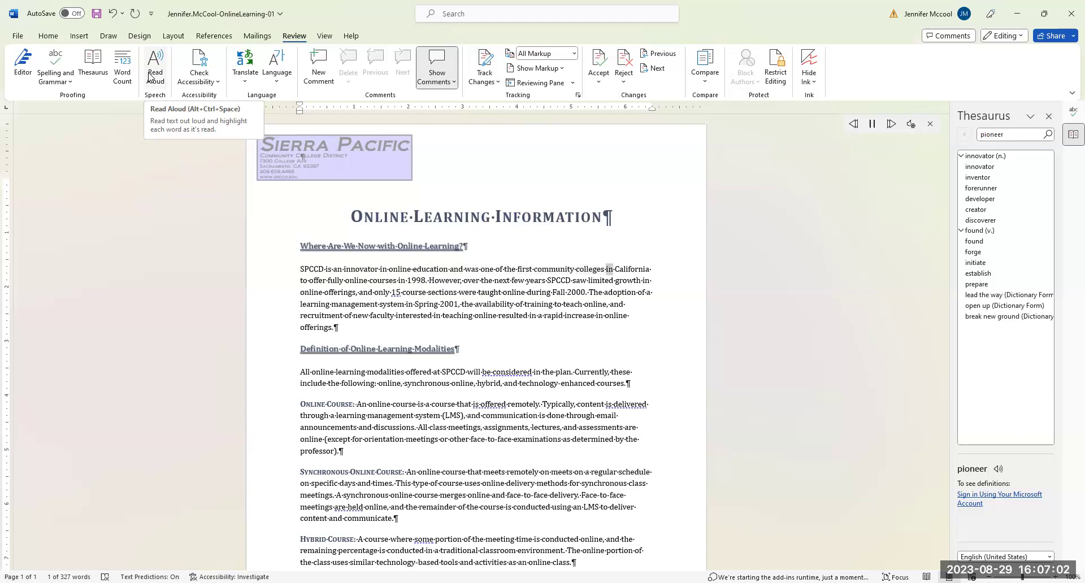
{"action": "left_click", "coordinate": [872, 125]}
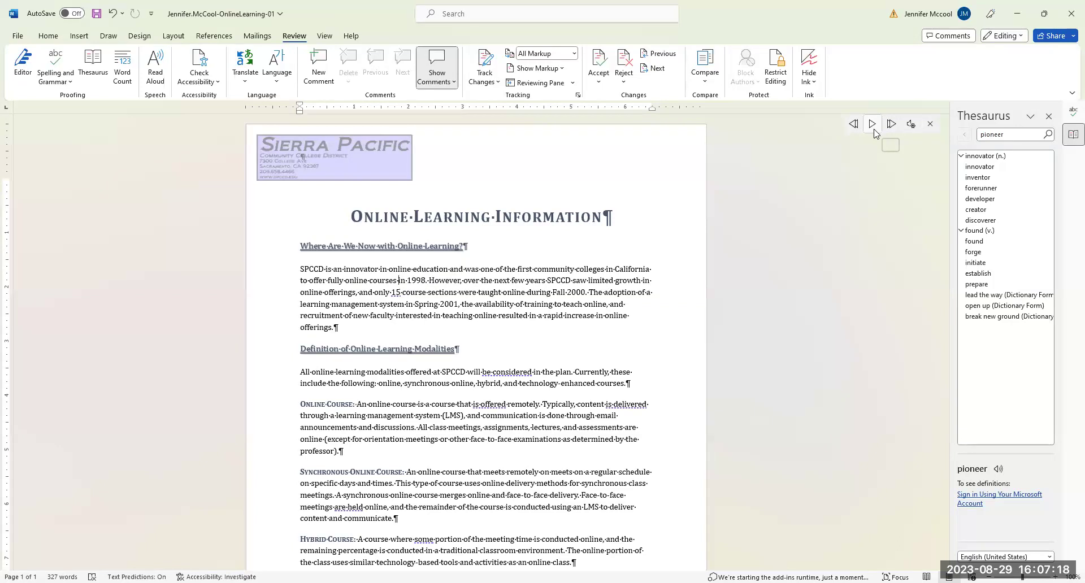
Slow the Read Aloud speed slightly, set the voice to Microsoft Zira, listen to a short passage and close Read Aloud
{"action": "left_click", "coordinate": [911, 124]}
{"action": "left_click_drag", "start_coordinate": [884, 164], "coordinate": [875, 167]}
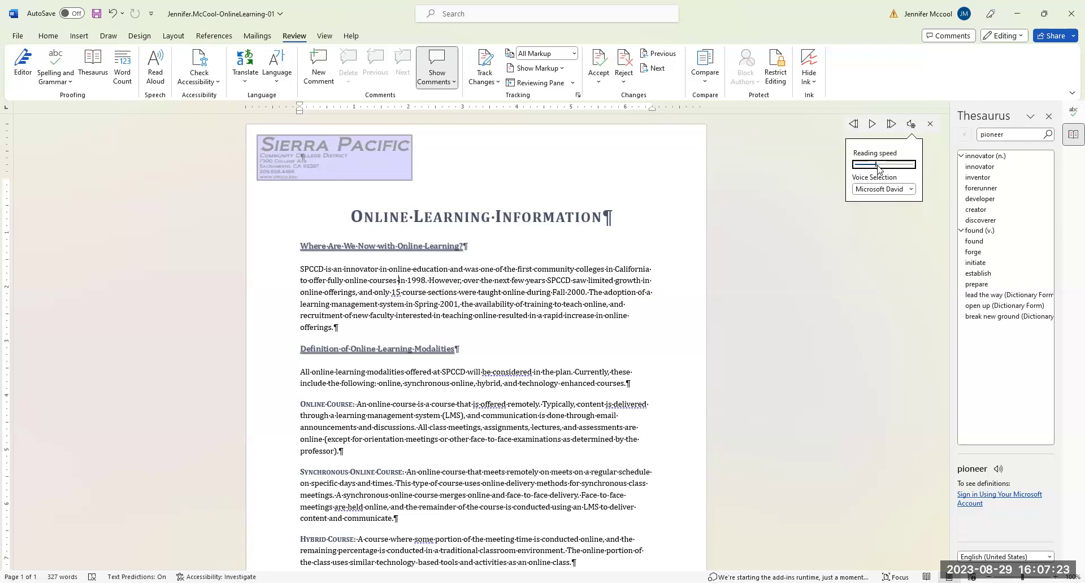
{"action": "left_click", "coordinate": [905, 191]}
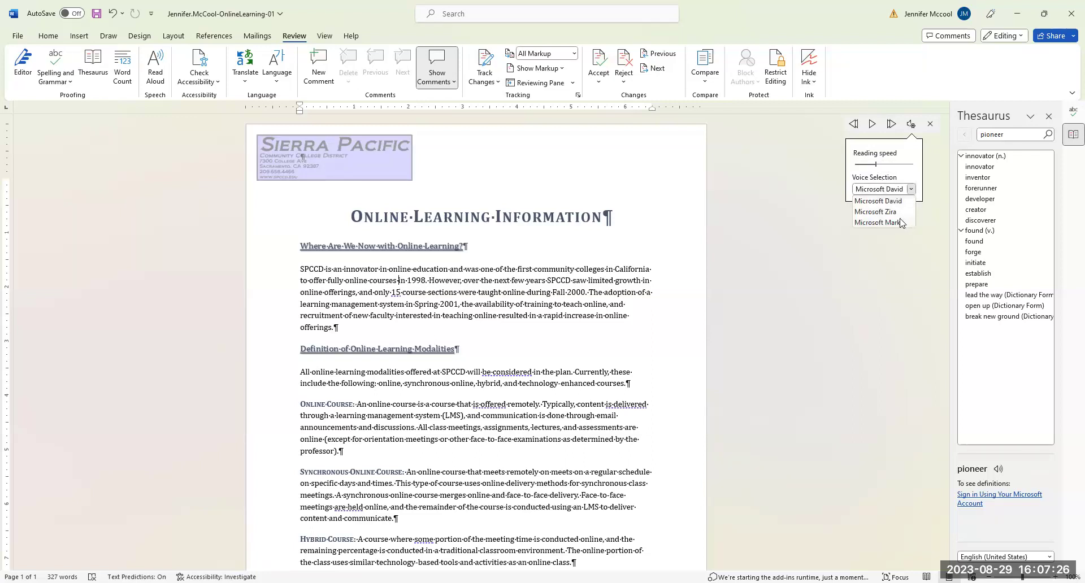
{"action": "left_click", "coordinate": [895, 212]}
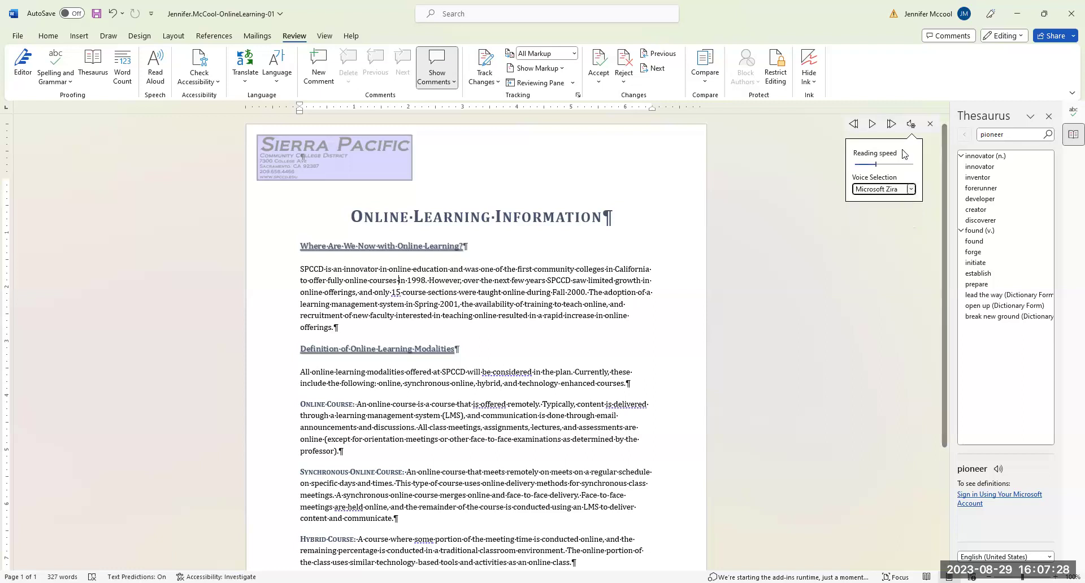
{"action": "left_click", "coordinate": [872, 124]}
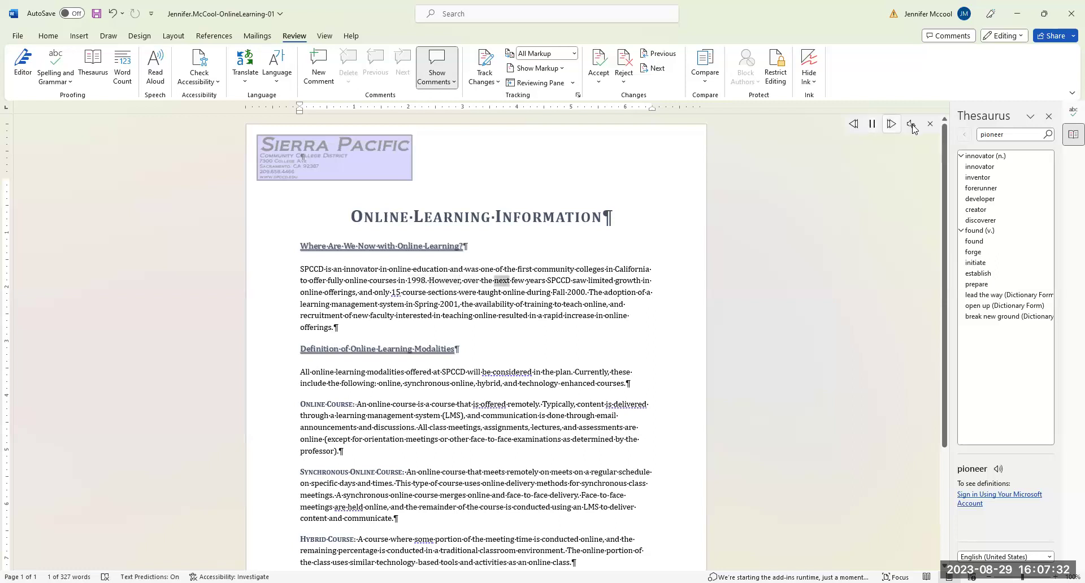
{"action": "left_click", "coordinate": [872, 124]}
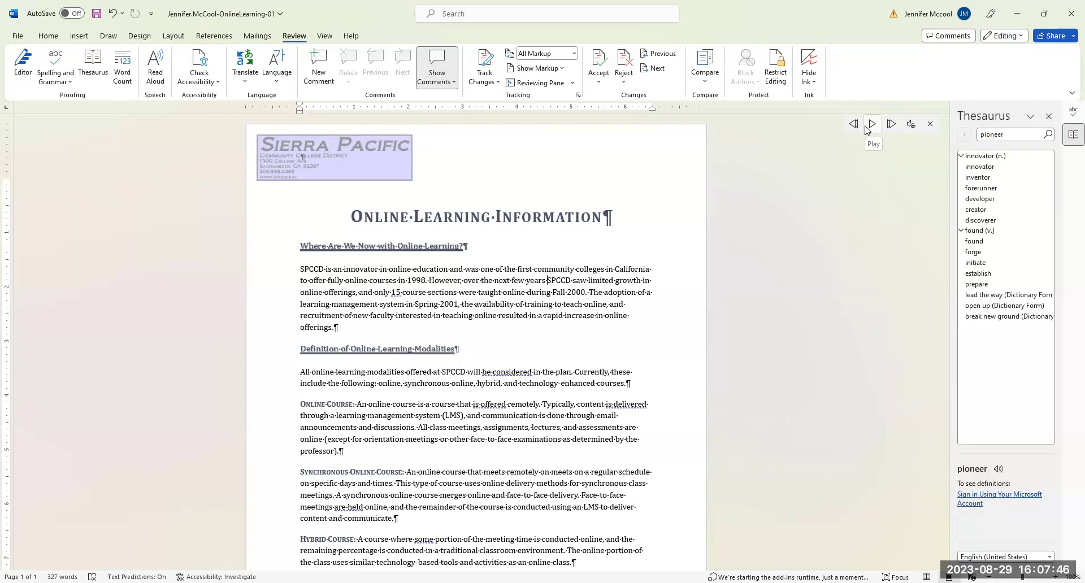
{"action": "left_click", "coordinate": [932, 124]}
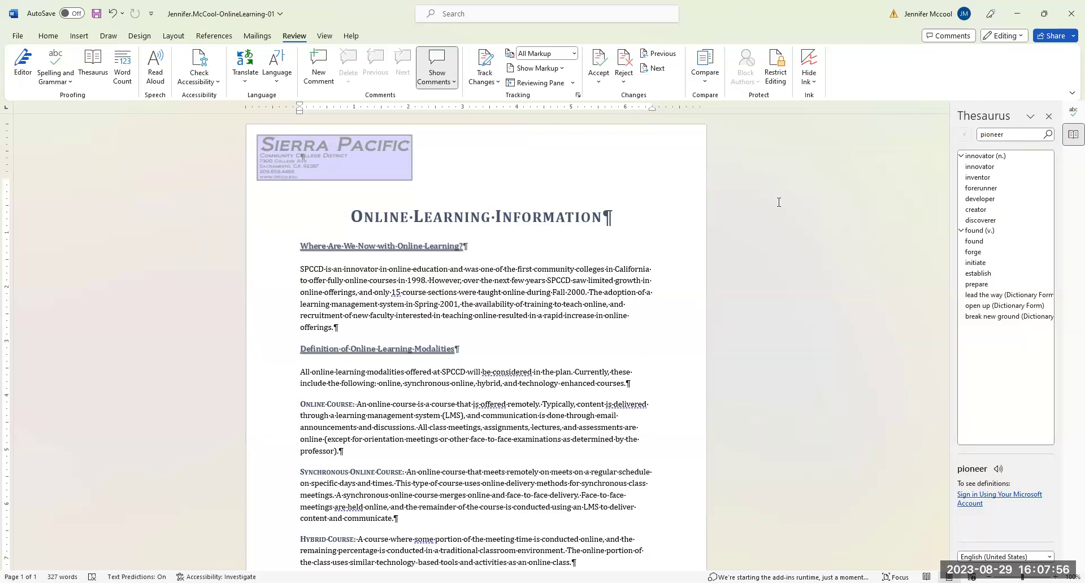
In the advanced document properties, set the title to "Online Learning Information", the subject to "Online Learning" and fill in the author's name
{"action": "left_click", "coordinate": [18, 37]}
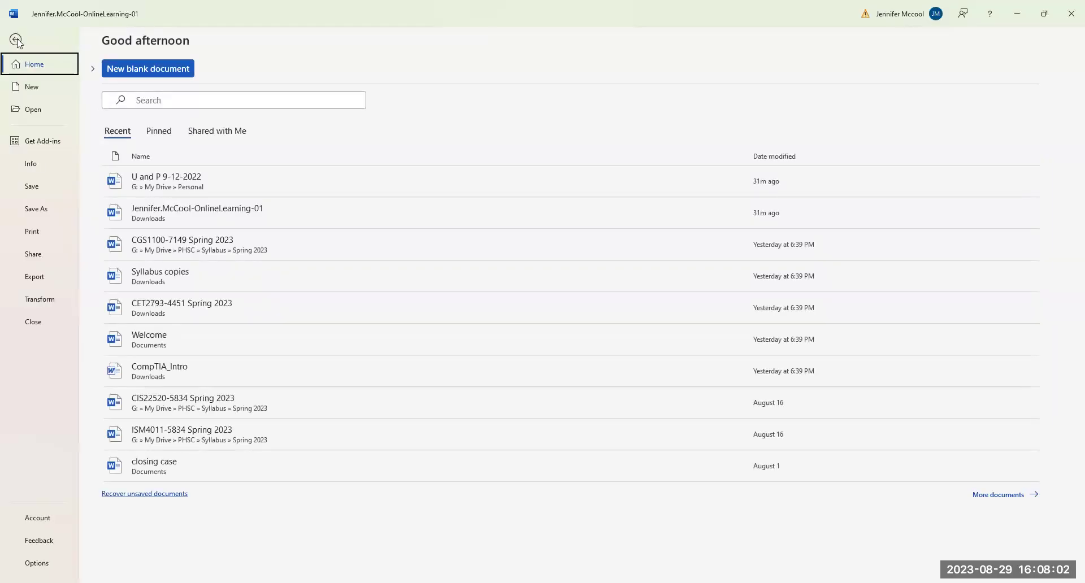
{"action": "left_click", "coordinate": [16, 39]}
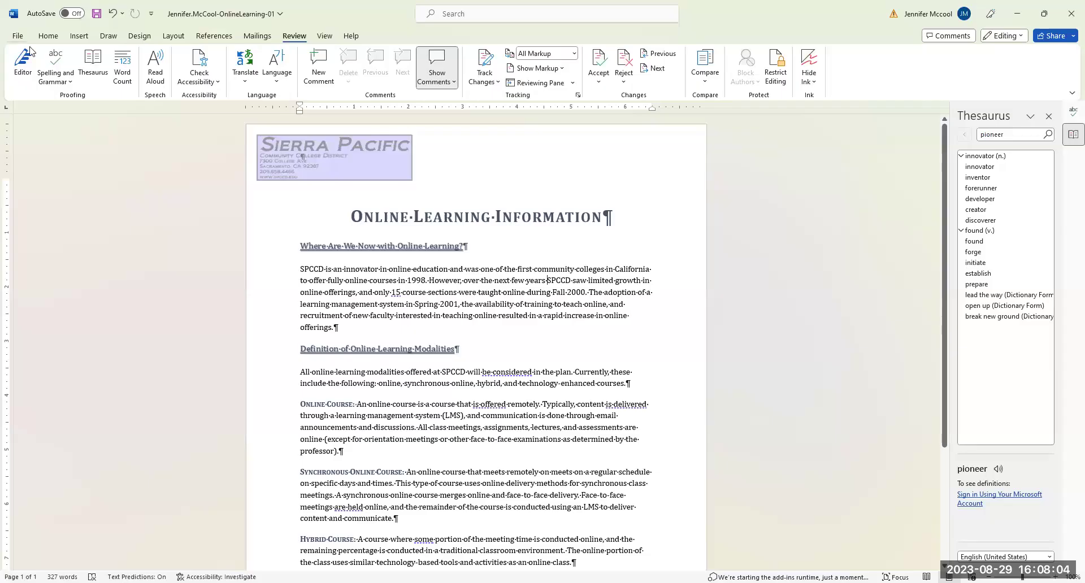
{"action": "left_click", "coordinate": [16, 37]}
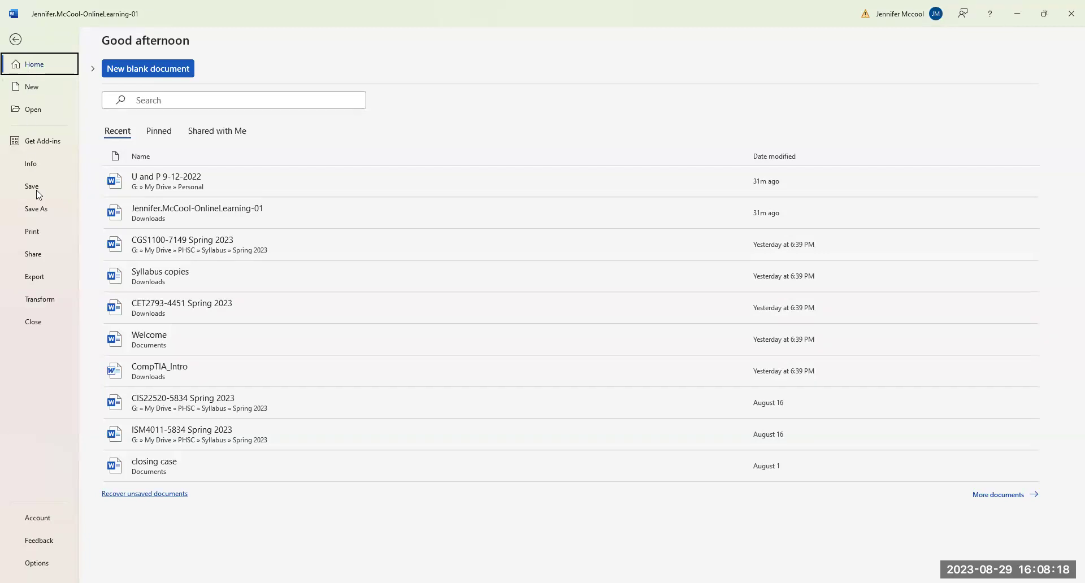
{"action": "left_click", "coordinate": [31, 168]}
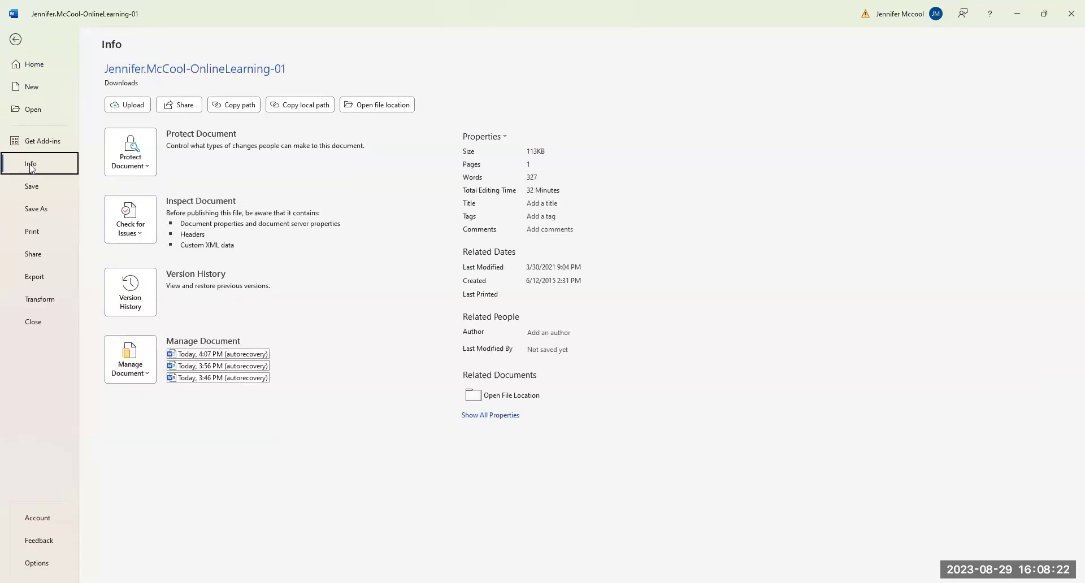
{"action": "left_click", "coordinate": [499, 141]}
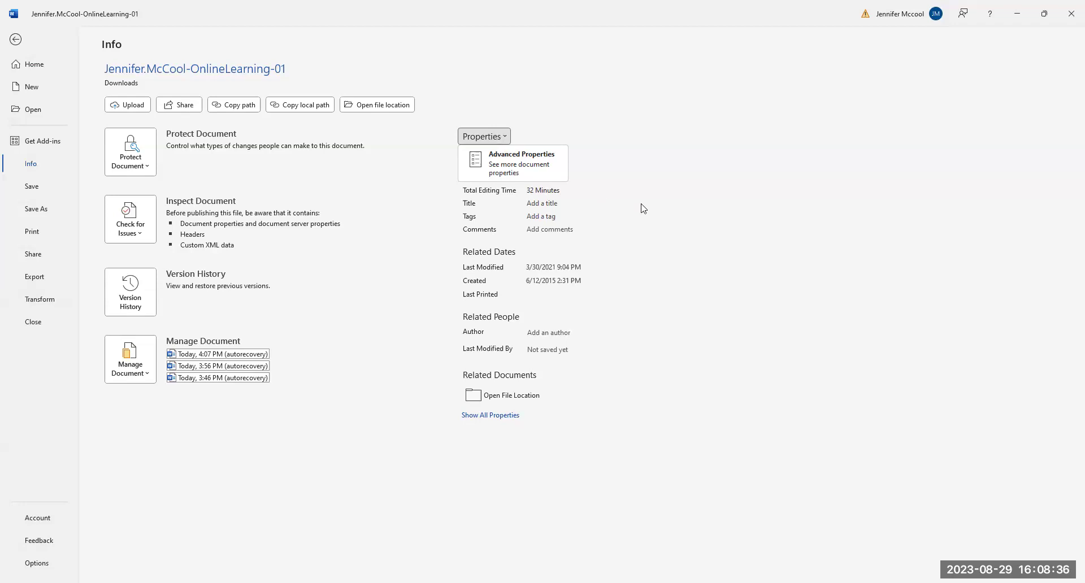
{"action": "key", "text": "Escape"}
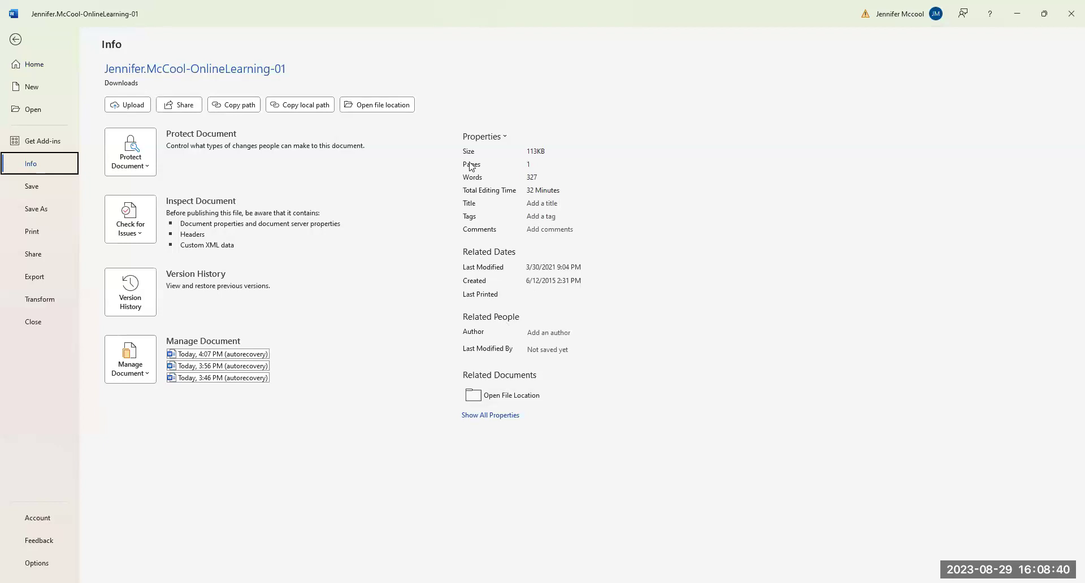
{"action": "left_click", "coordinate": [484, 137]}
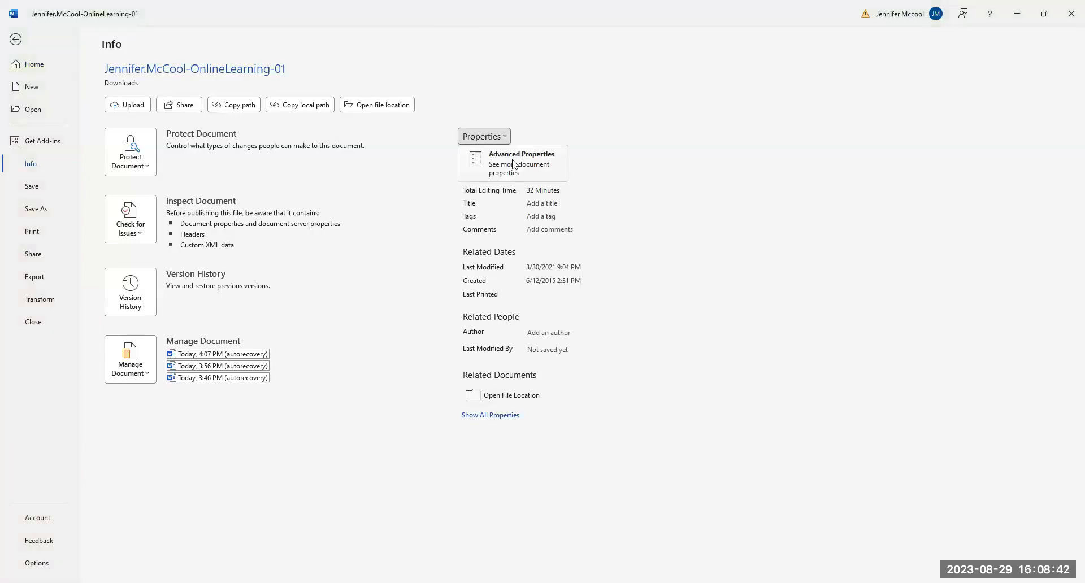
{"action": "left_click", "coordinate": [515, 164]}
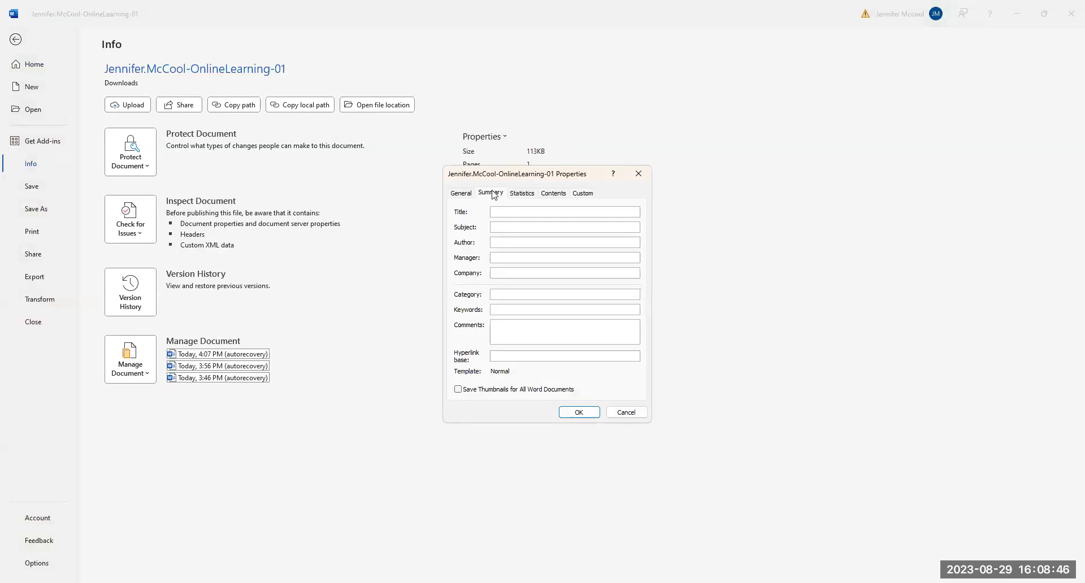
{"action": "type", "text": "Online Learning Information"}
{"action": "left_click", "coordinate": [500, 224]}
{"action": "type", "text": "Online Learning"}
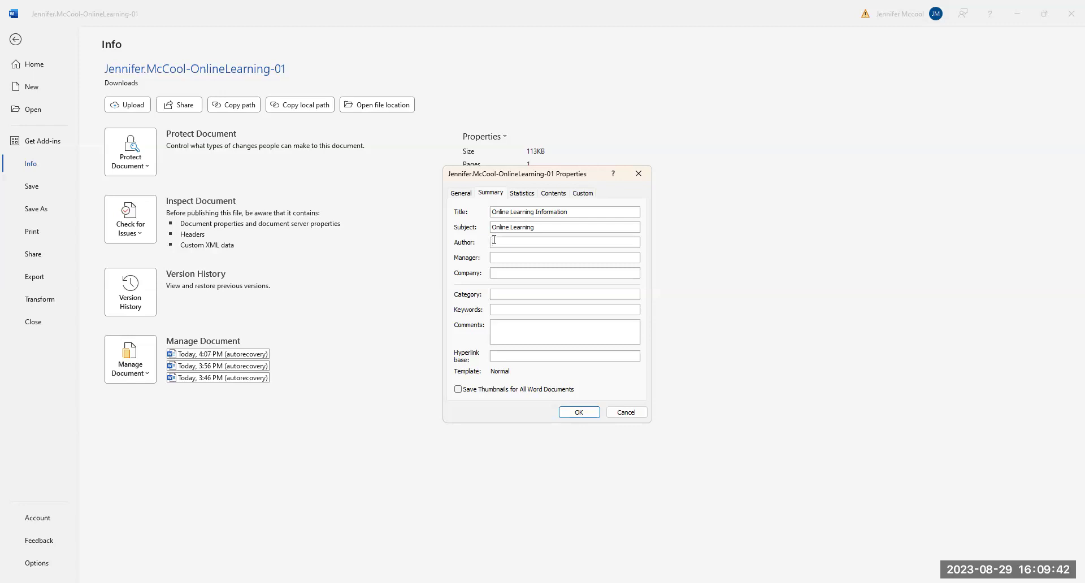
{"action": "type", "text": "Tanesha Morr"}
{"action": "left_click", "coordinate": [580, 412]}
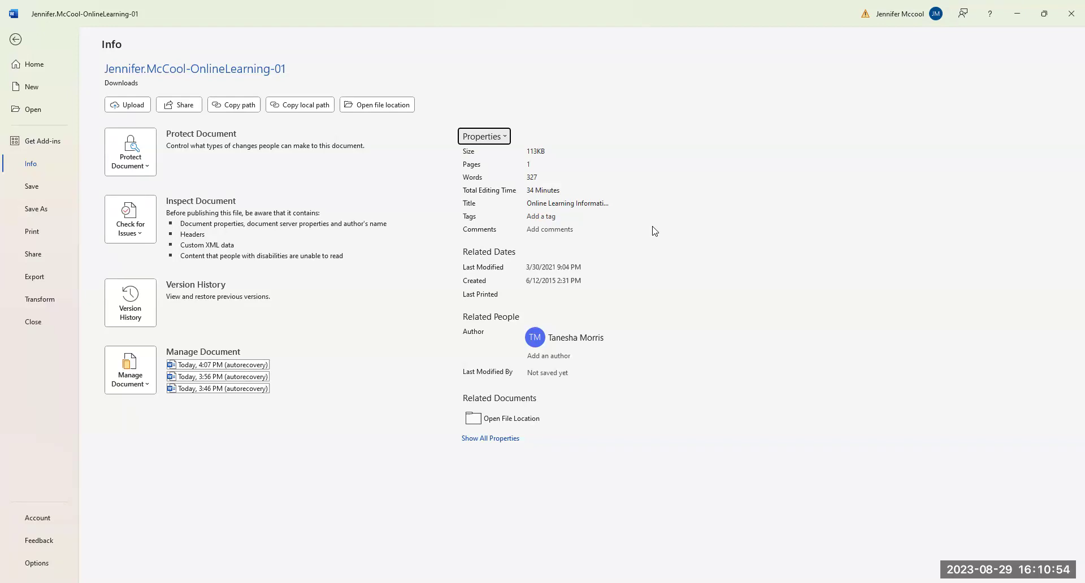
{"action": "left_click", "coordinate": [15, 40]}
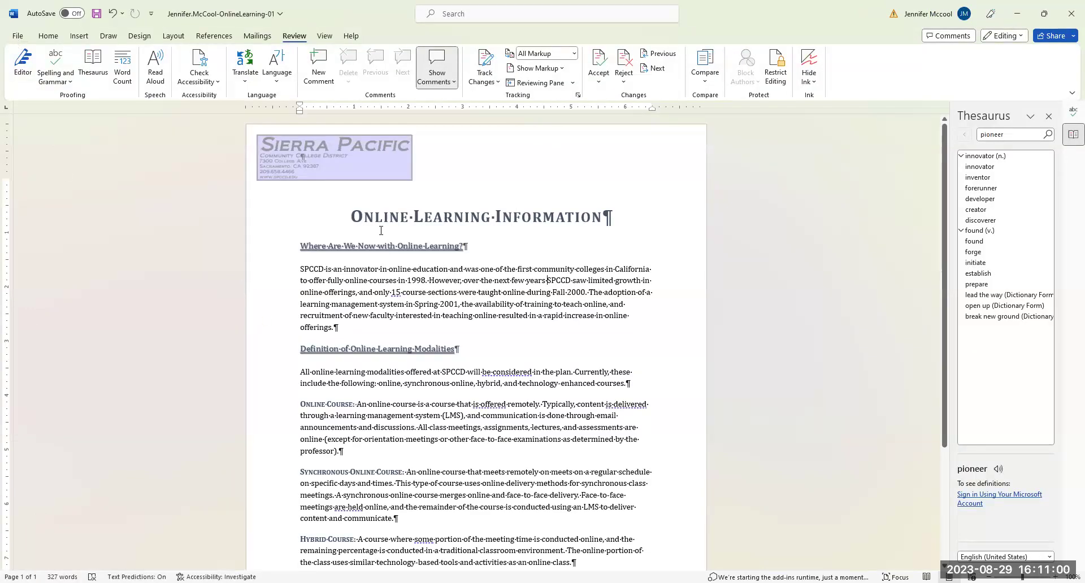
Close the Thesaurus and Editor panes, review the page and save the document
{"action": "left_click", "coordinate": [1051, 117]}
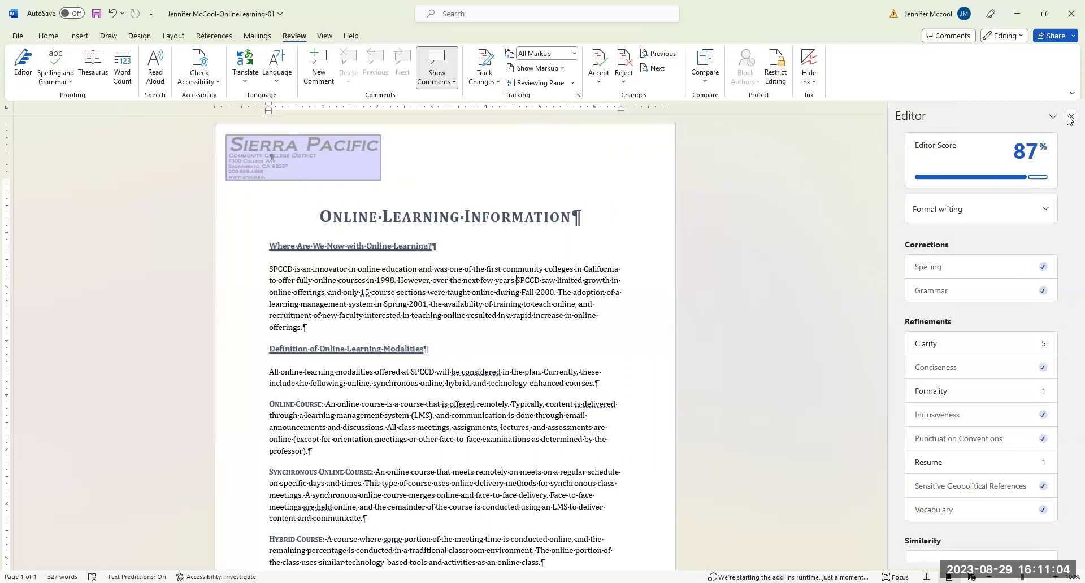
{"action": "left_click", "coordinate": [1070, 118]}
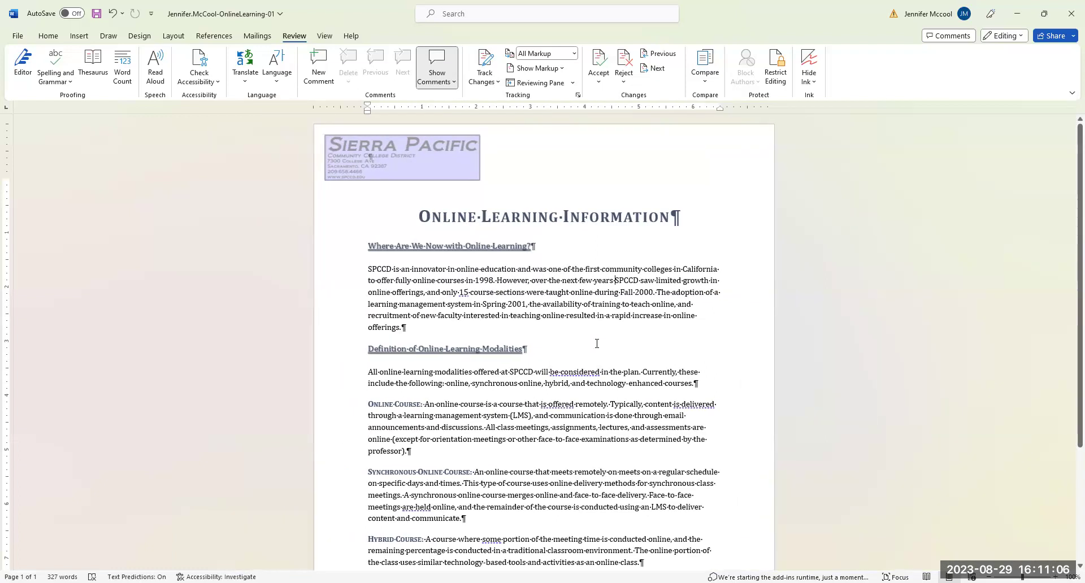
{"action": "scroll", "coordinate": [596, 343], "scroll_direction": "down", "scroll_amount": 5}
{"action": "scroll", "coordinate": [596, 354], "scroll_direction": "up", "scroll_amount": 5}
{"action": "left_click", "coordinate": [98, 15]}
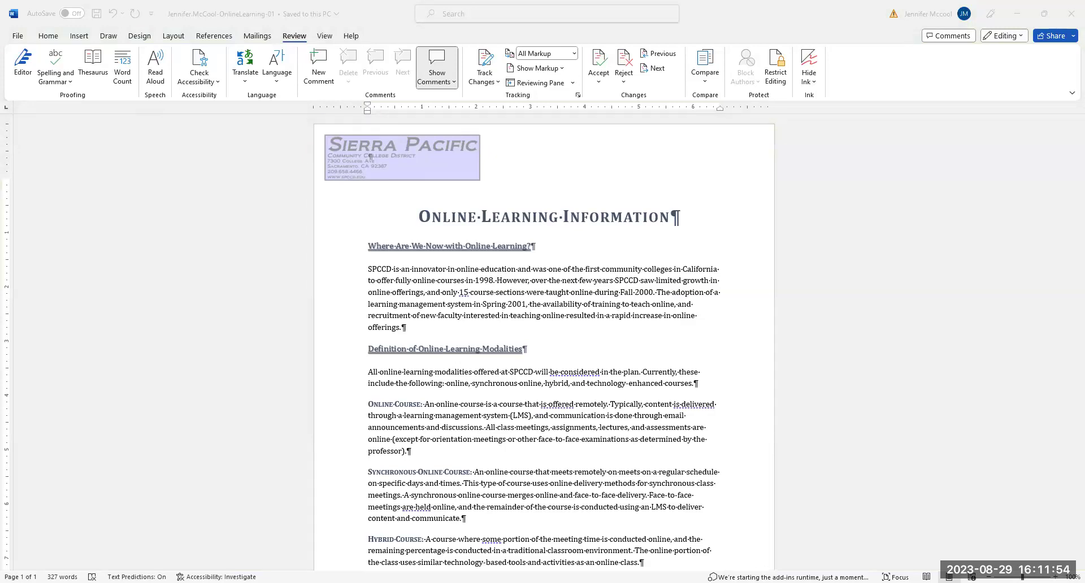
Switch to the SIMnet project page in Chrome, upload the completed OnlineLearning-01 document from Downloads and submit it for grading
{"action": "key", "text": "alt+Tab"}
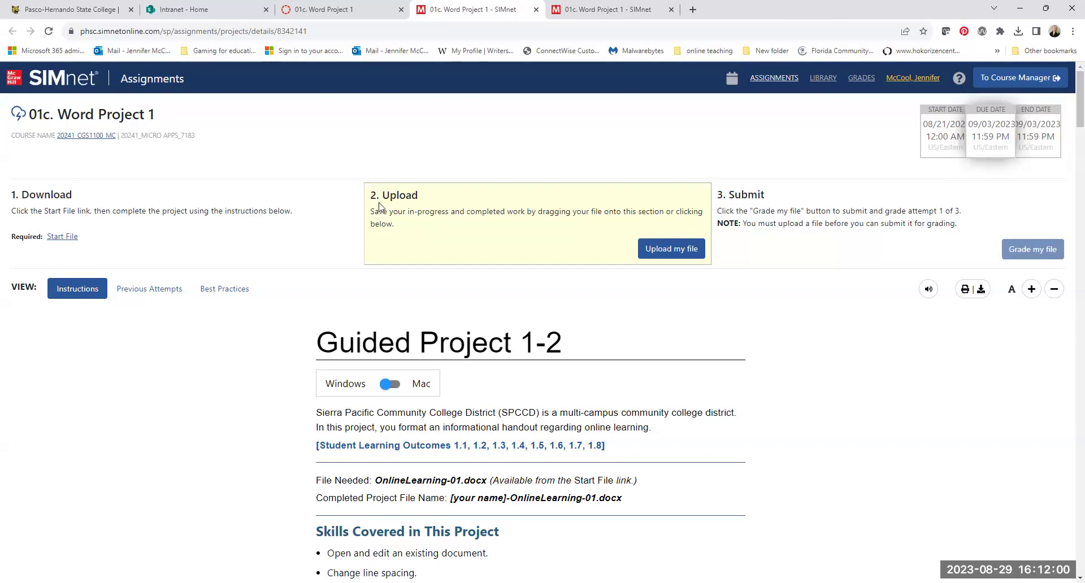
{"action": "left_click", "coordinate": [667, 249]}
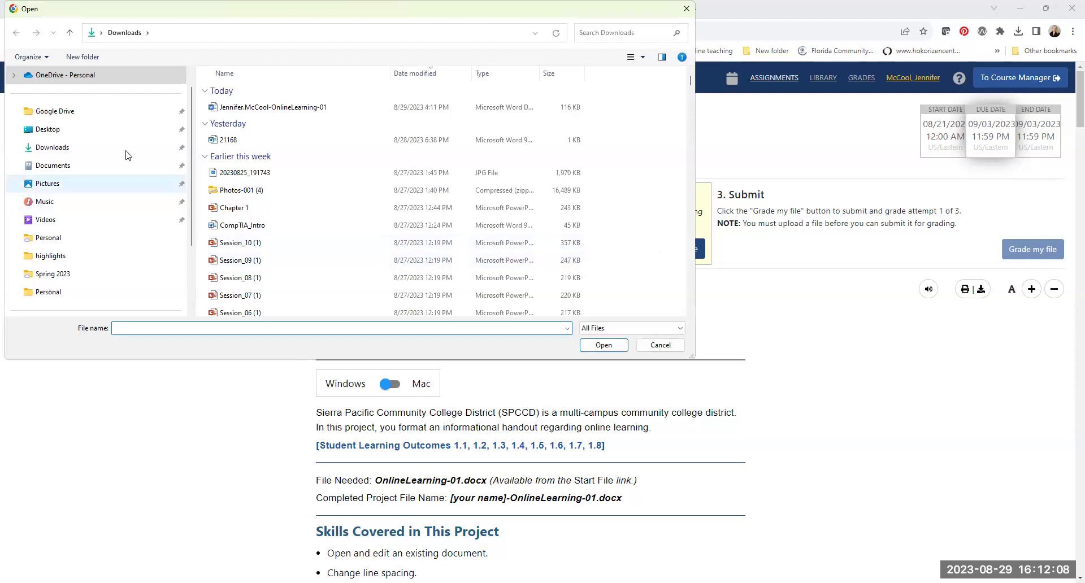
{"action": "scroll", "coordinate": [190, 141], "scroll_direction": "up", "scroll_amount": 1}
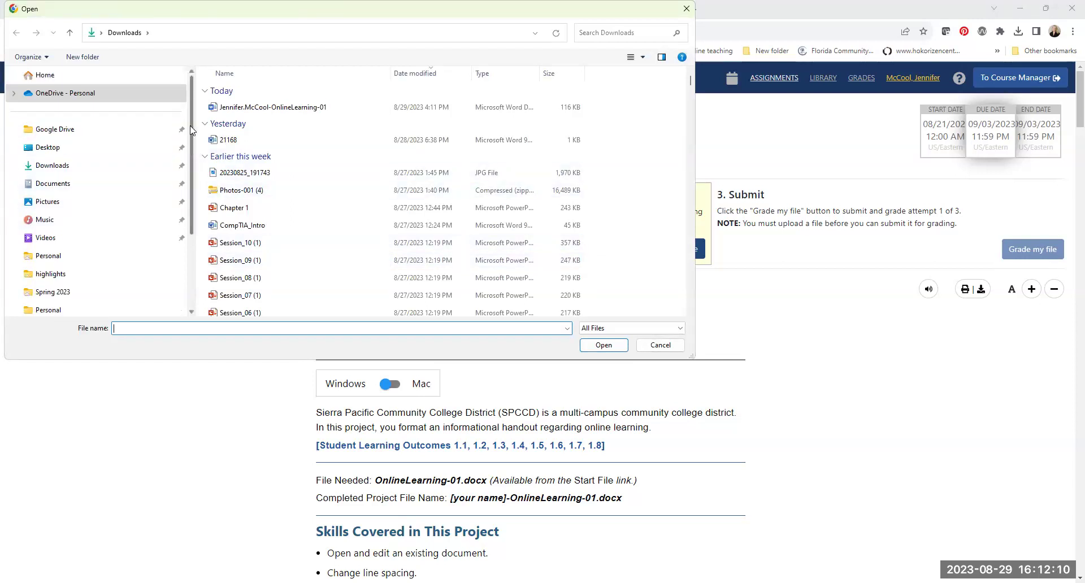
{"action": "left_click", "coordinate": [62, 170]}
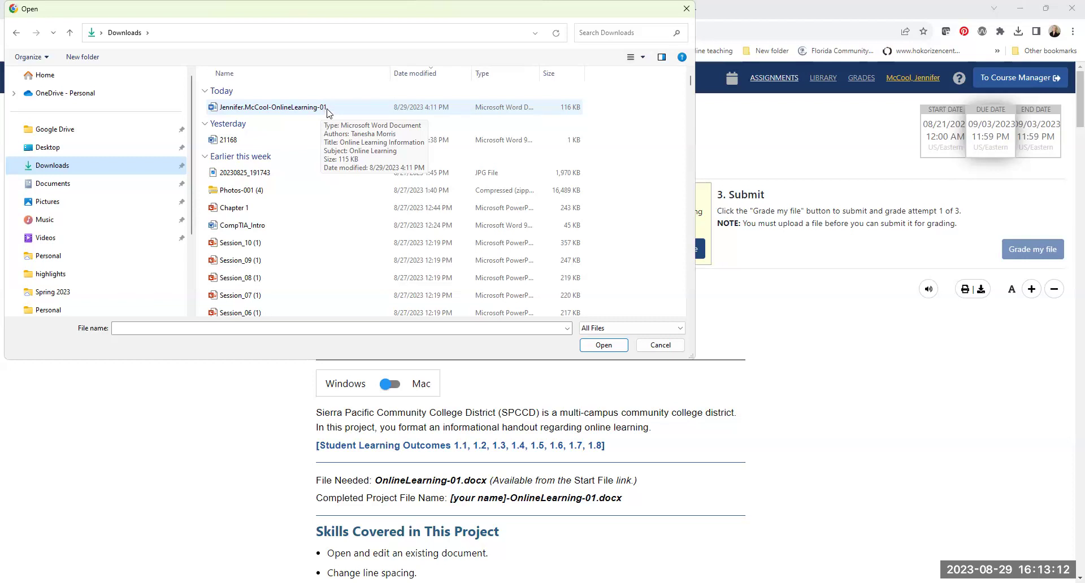
{"action": "left_click", "coordinate": [251, 110]}
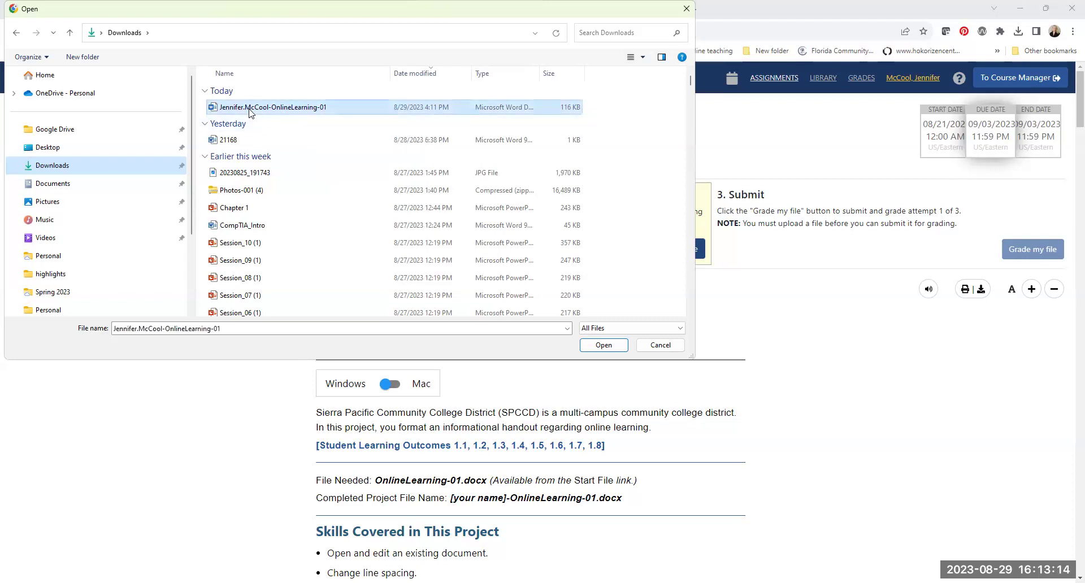
{"action": "double_click", "coordinate": [250, 109]}
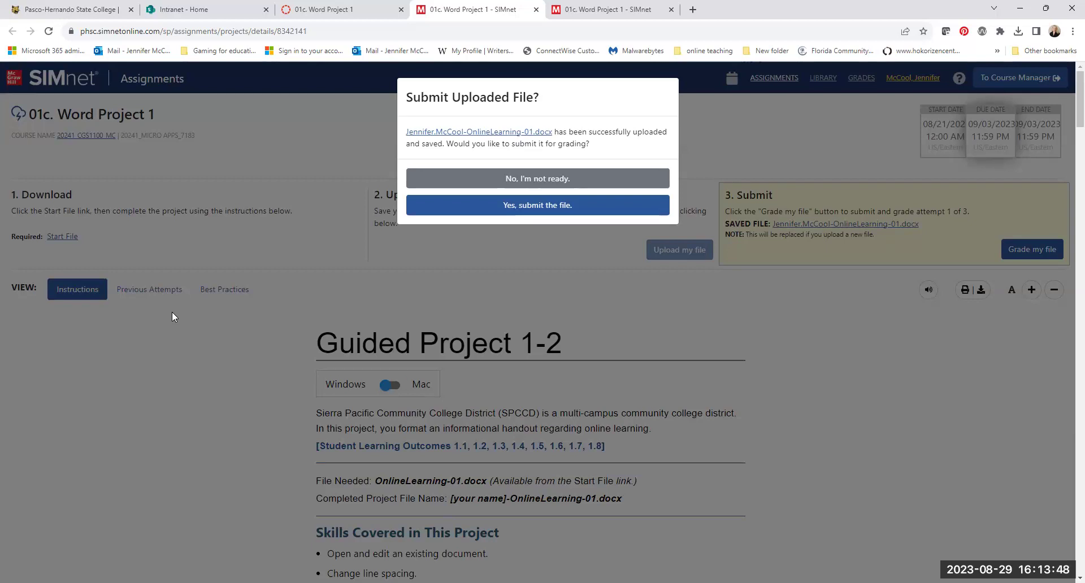
{"action": "left_click", "coordinate": [531, 210]}
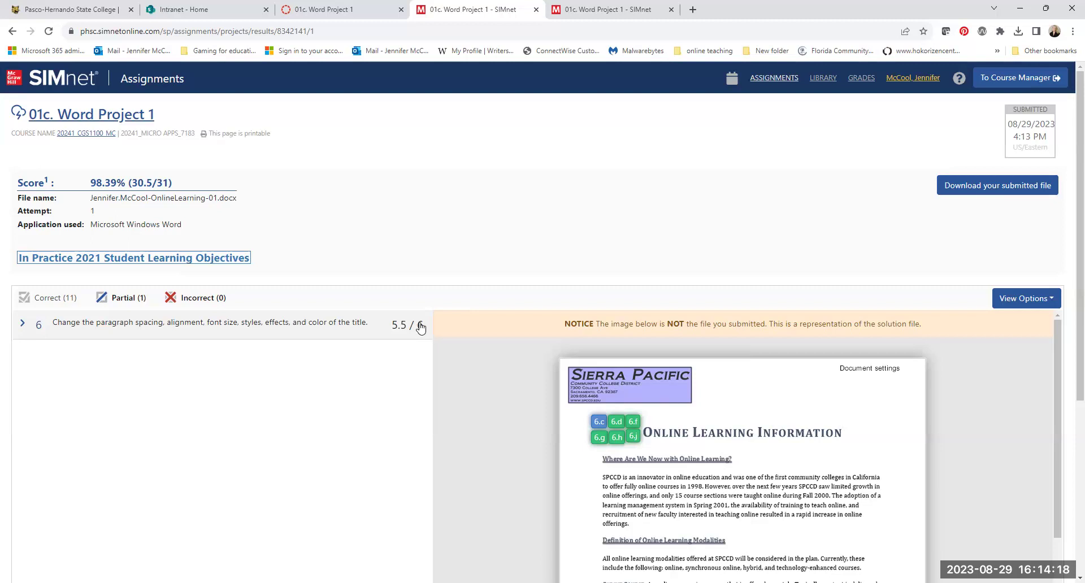
Expand the partially correct item 6 in the grading results and read the feedback on the title formatting
{"action": "left_click", "coordinate": [22, 324]}
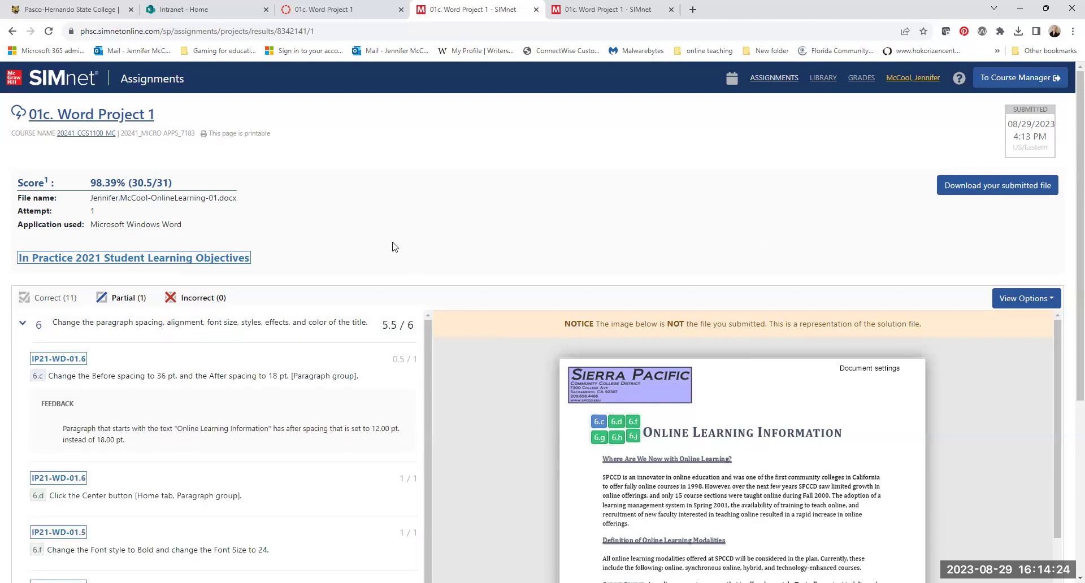
{"action": "scroll", "coordinate": [452, 271], "scroll_direction": "down", "scroll_amount": 2}
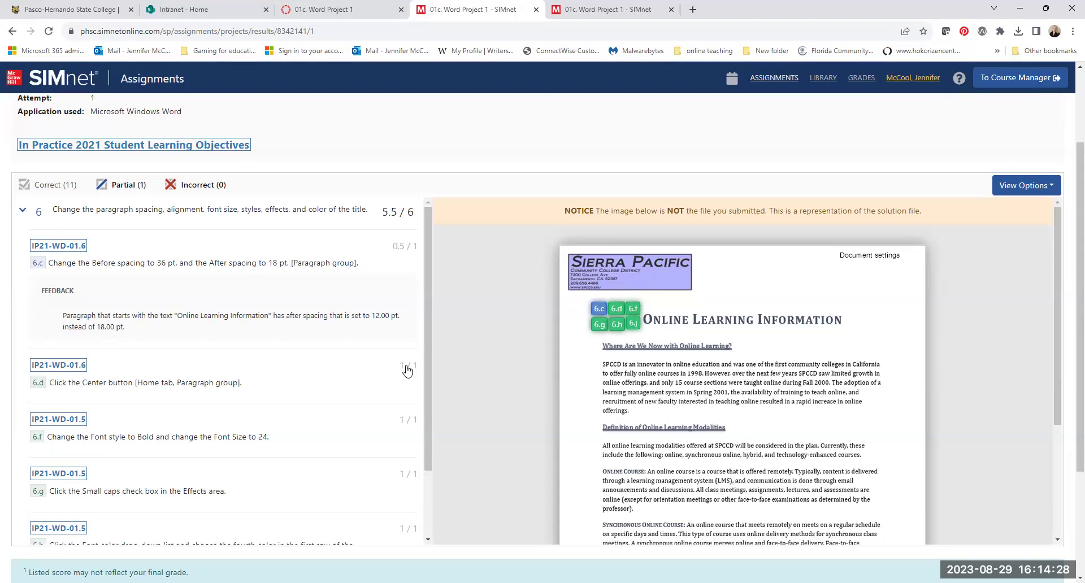
{"action": "left_click_drag", "start_coordinate": [425, 446], "coordinate": [438, 339]}
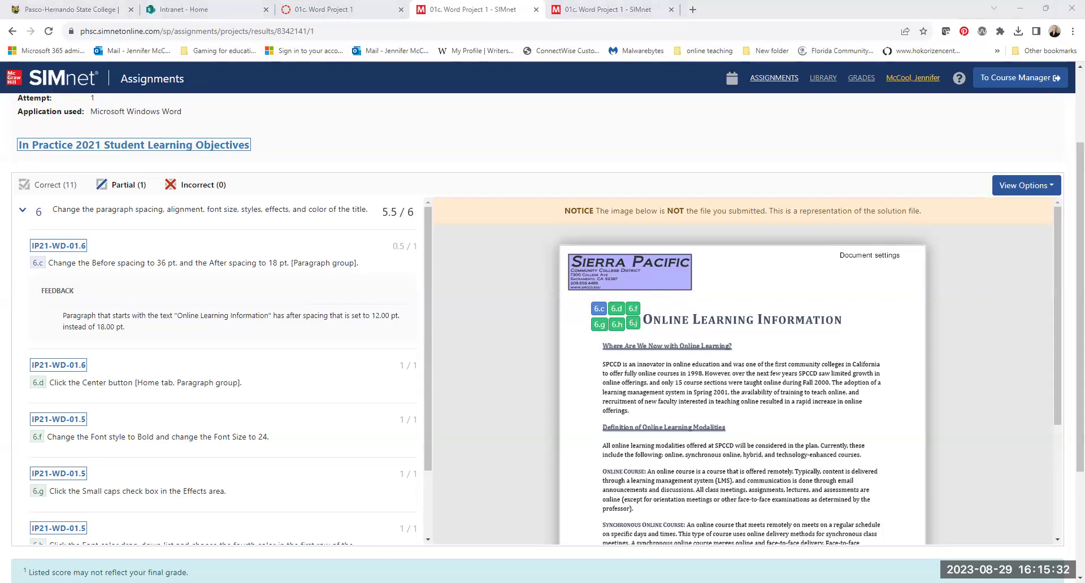
Switch to Word, set the After spacing of the "Online Learning Information" title to 18 pt and save the document
{"action": "key", "text": "alt+Tab"}
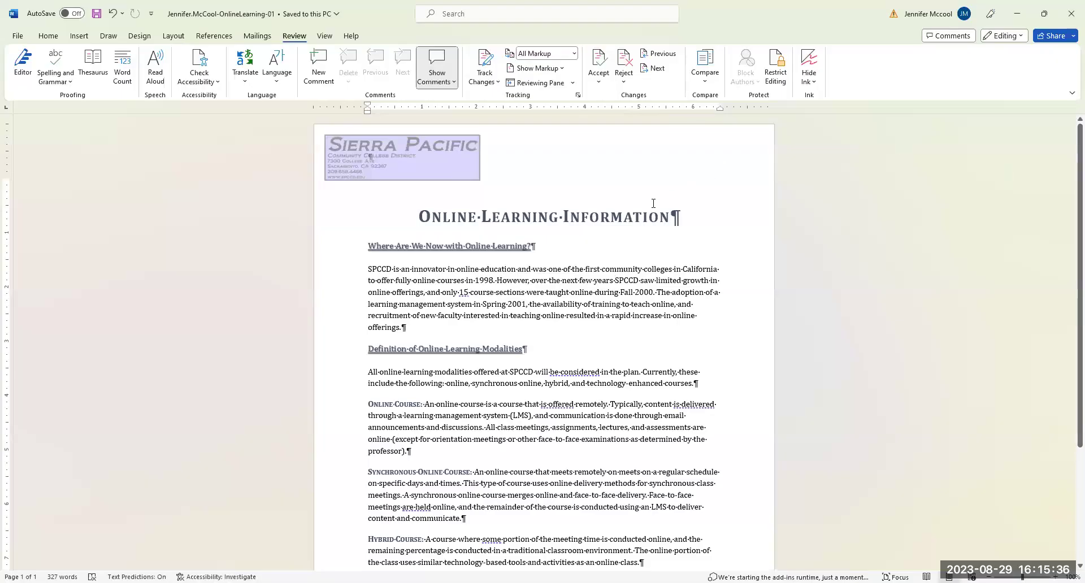
{"action": "left_click_drag", "start_coordinate": [418, 218], "coordinate": [675, 222]}
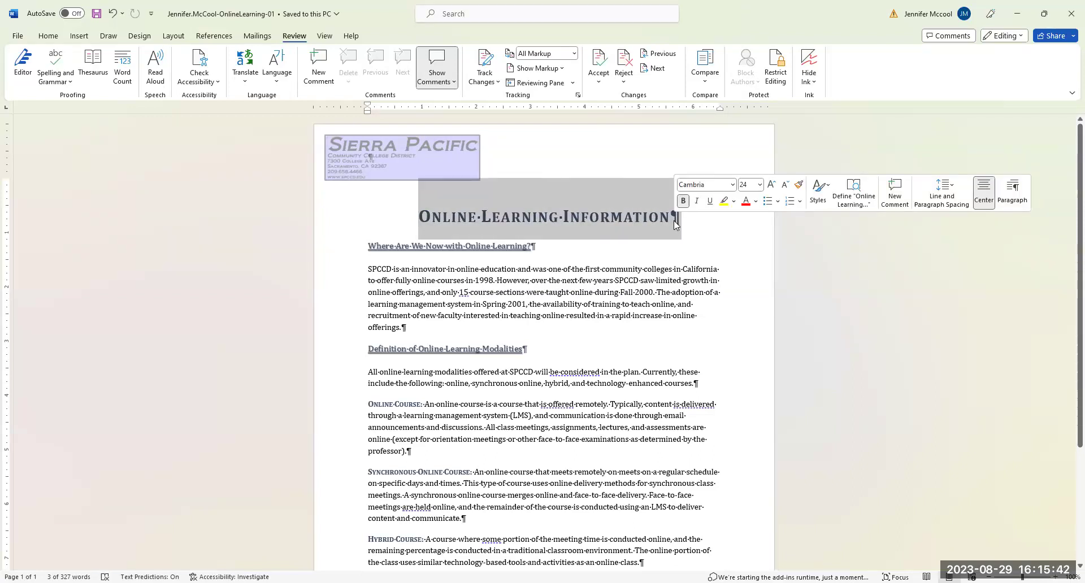
{"action": "left_click", "coordinate": [175, 36]}
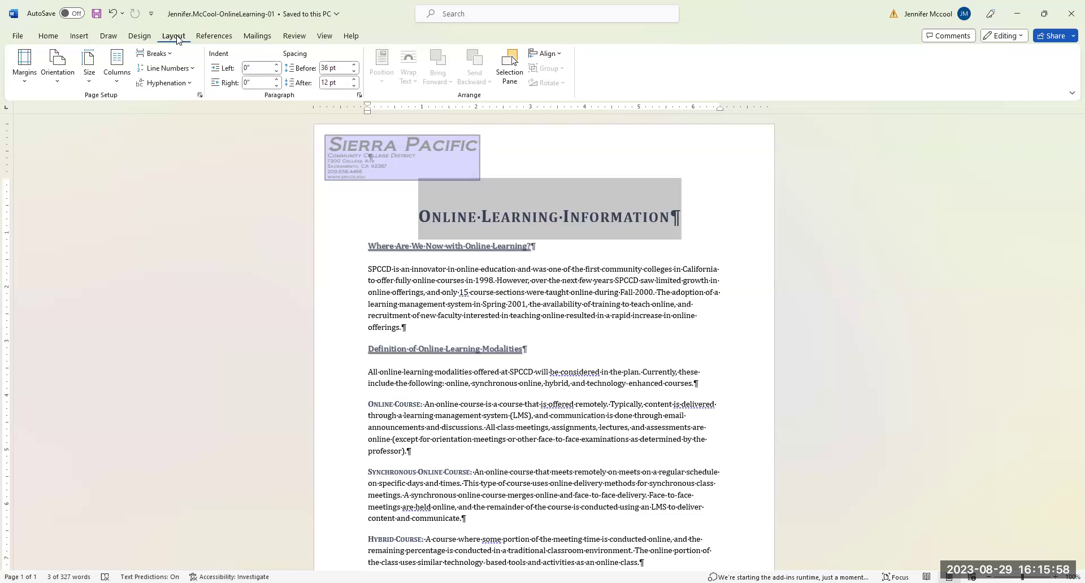
{"action": "left_click", "coordinate": [342, 80]}
{"action": "type", "text": "18"}
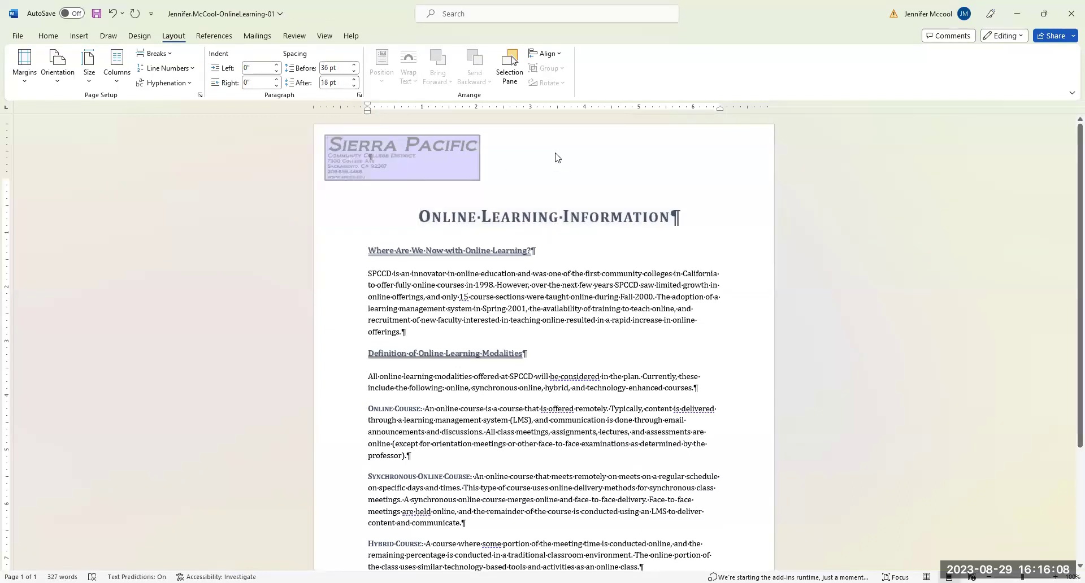
{"action": "left_click", "coordinate": [97, 14]}
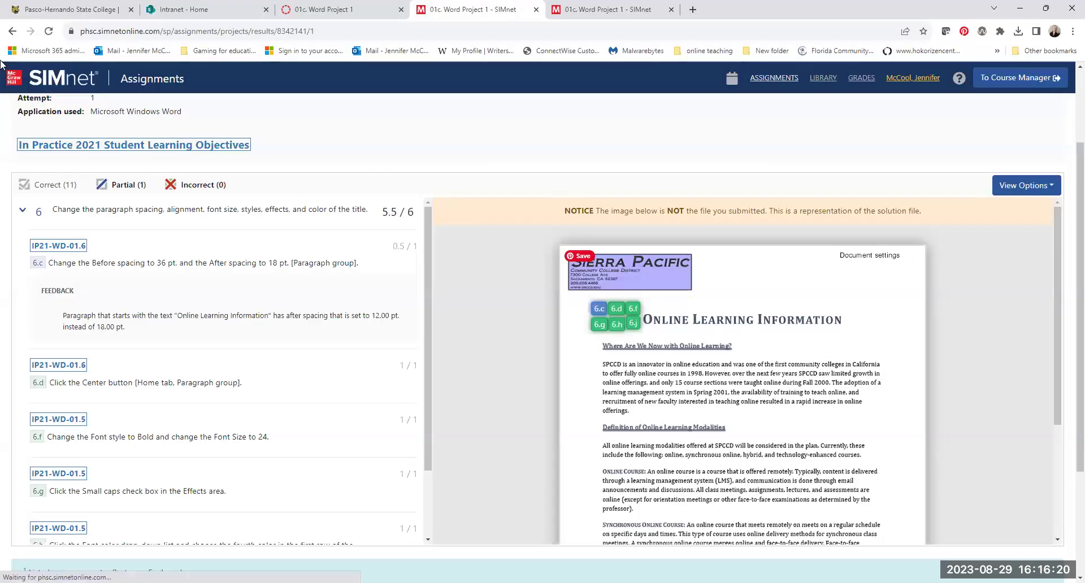
Return to the 01c. Word Project 1 page in SIMnet, upload the corrected OnlineLearning-01 document and submit it for grading
{"action": "left_click", "coordinate": [13, 32]}
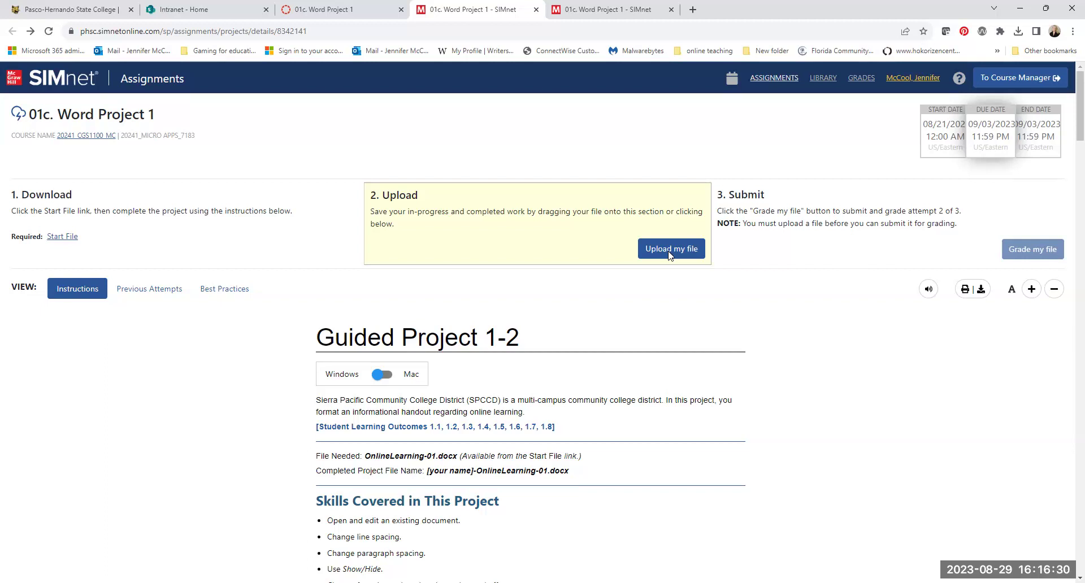
{"action": "scroll", "coordinate": [669, 255], "scroll_direction": "down", "scroll_amount": 2}
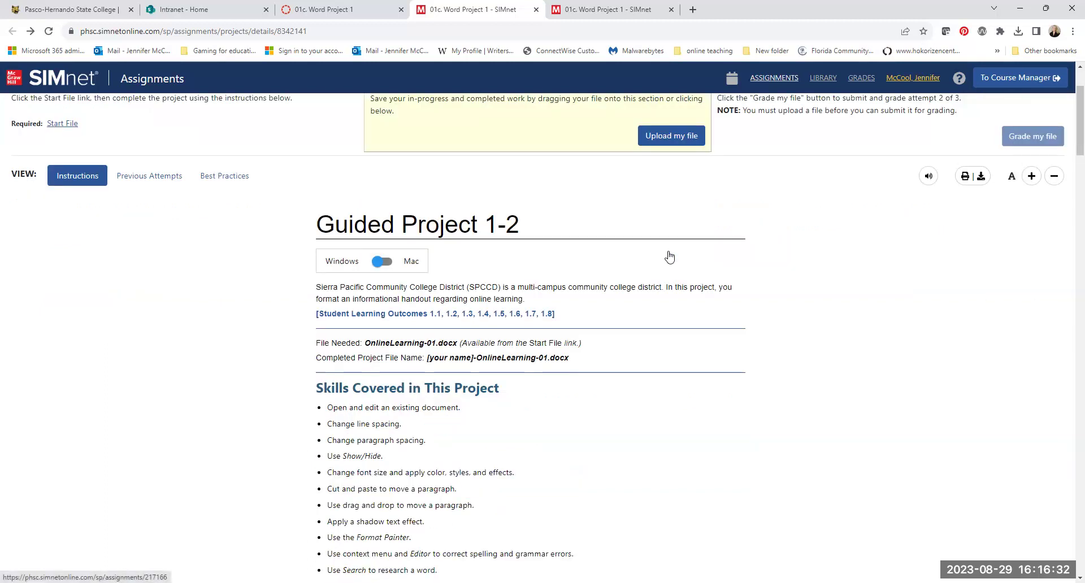
{"action": "scroll", "coordinate": [669, 255], "scroll_direction": "up", "scroll_amount": 2}
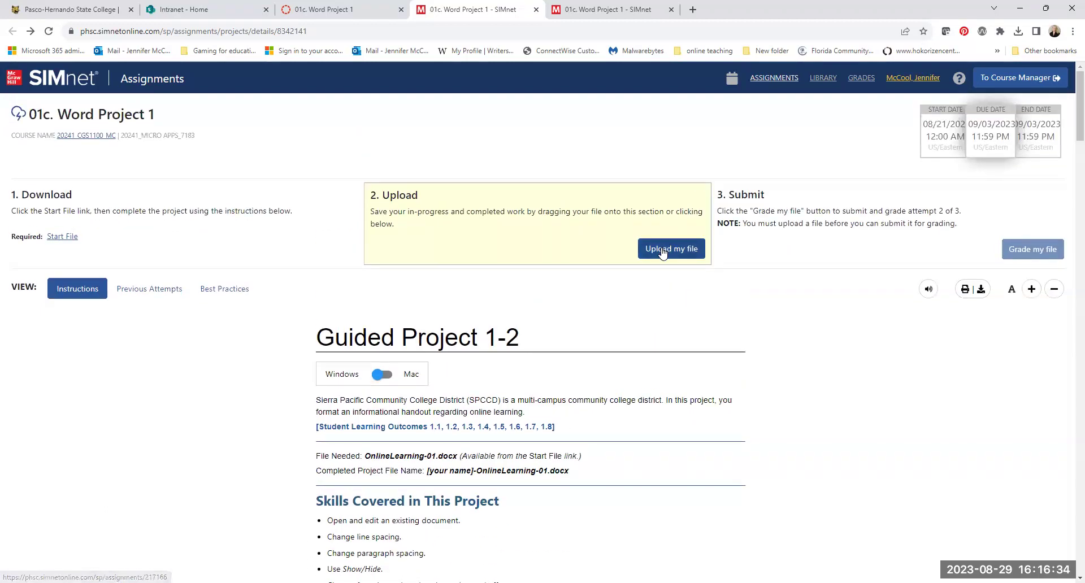
{"action": "left_click", "coordinate": [664, 251]}
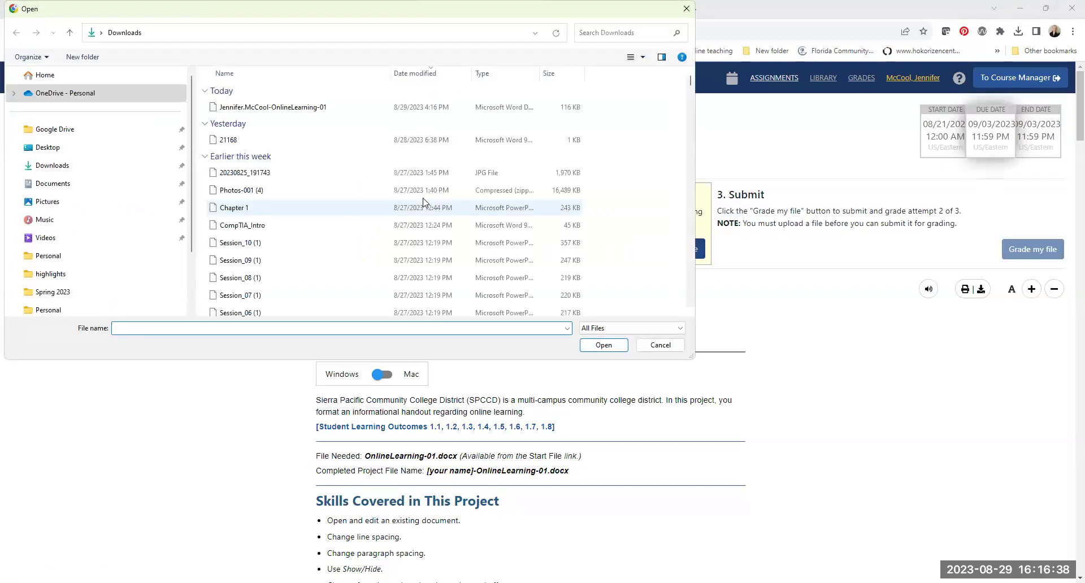
{"action": "left_click", "coordinate": [273, 112]}
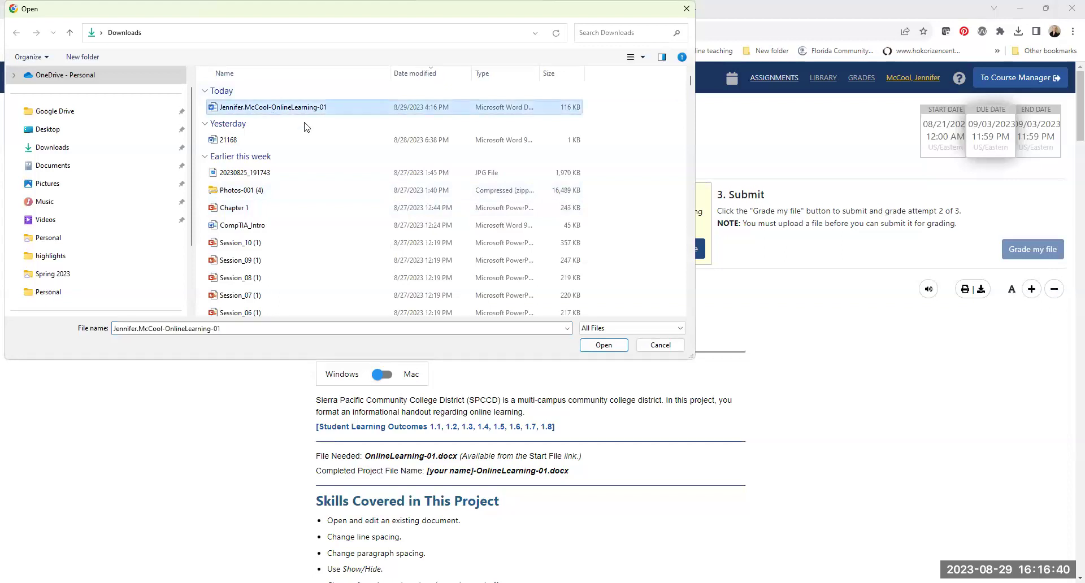
{"action": "left_click", "coordinate": [604, 345]}
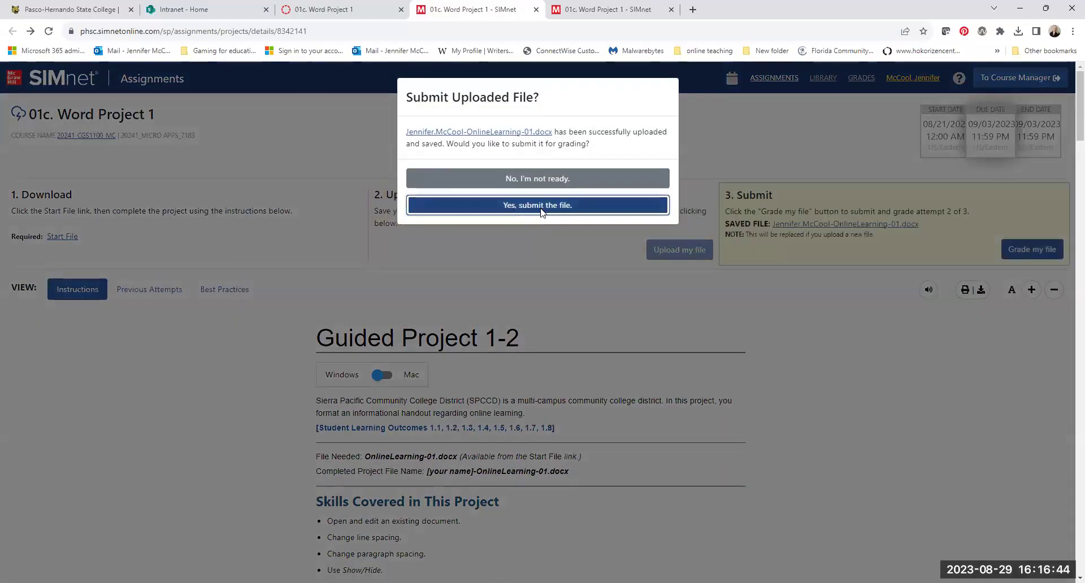
{"action": "left_click", "coordinate": [540, 208]}
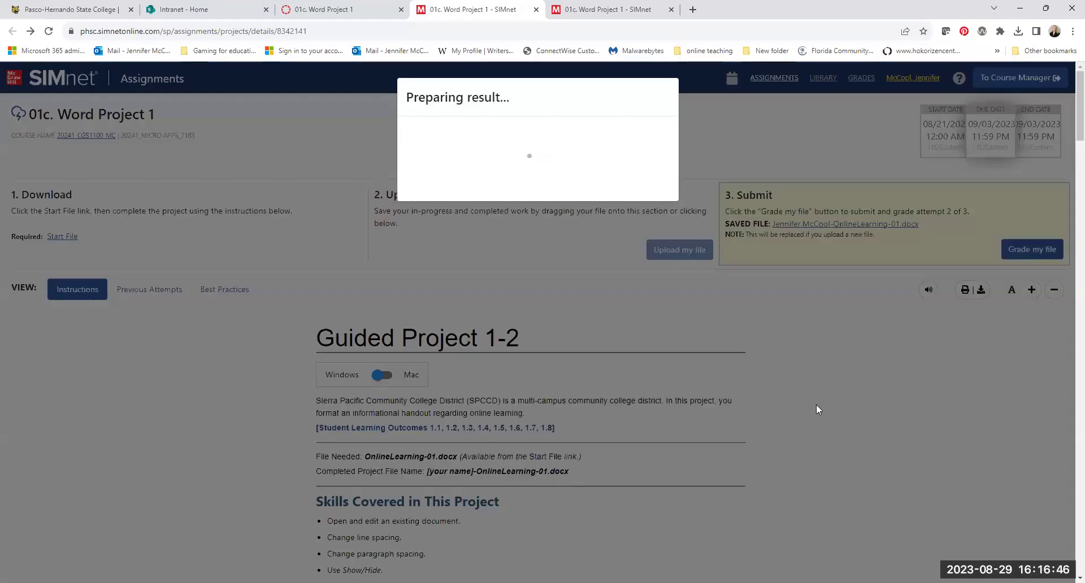